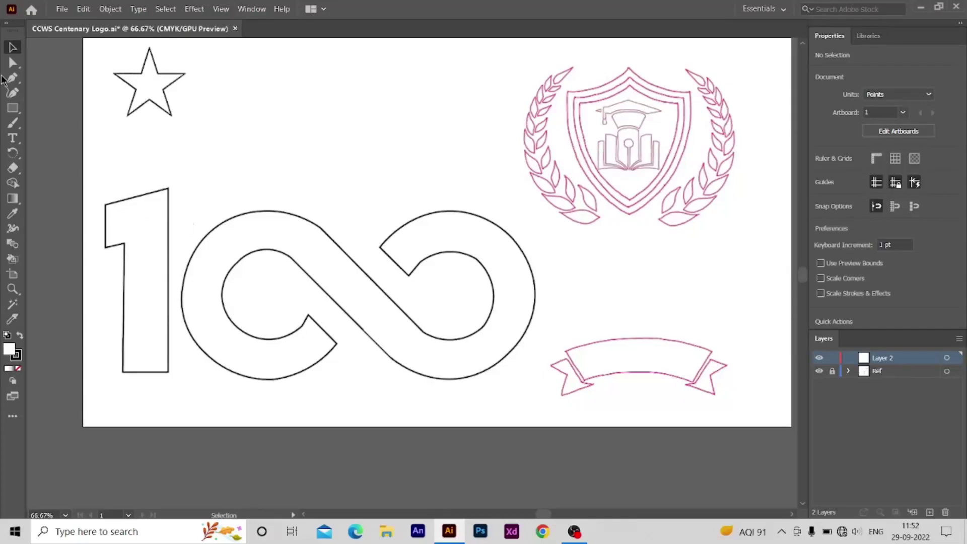
Step: Trace the numeral 1 as a closed Pen path with no fill
{"action": "left_click", "coordinate": [13, 78]}
{"action": "left_click", "coordinate": [105, 205]}
{"action": "left_click", "coordinate": [168, 188]}
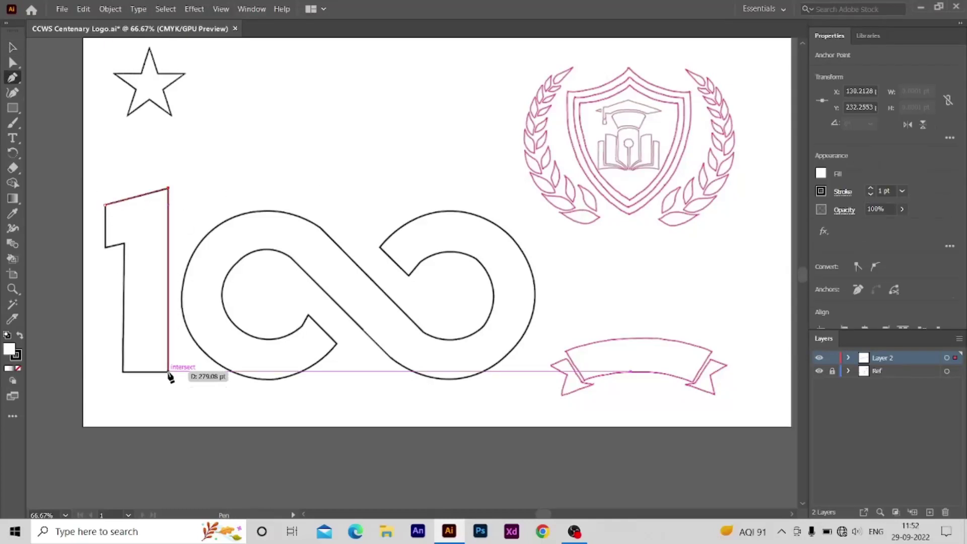
{"action": "left_click", "coordinate": [168, 372]}
{"action": "left_click", "coordinate": [123, 372]}
{"action": "left_click", "coordinate": [820, 173]}
{"action": "left_click", "coordinate": [685, 222]}
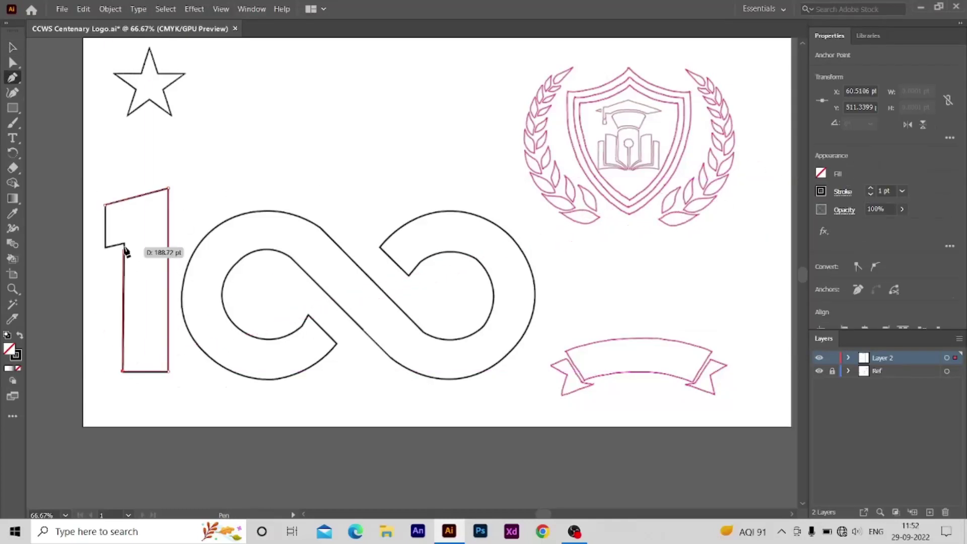
{"action": "left_click", "coordinate": [125, 245]}
{"action": "left_click", "coordinate": [105, 205]}
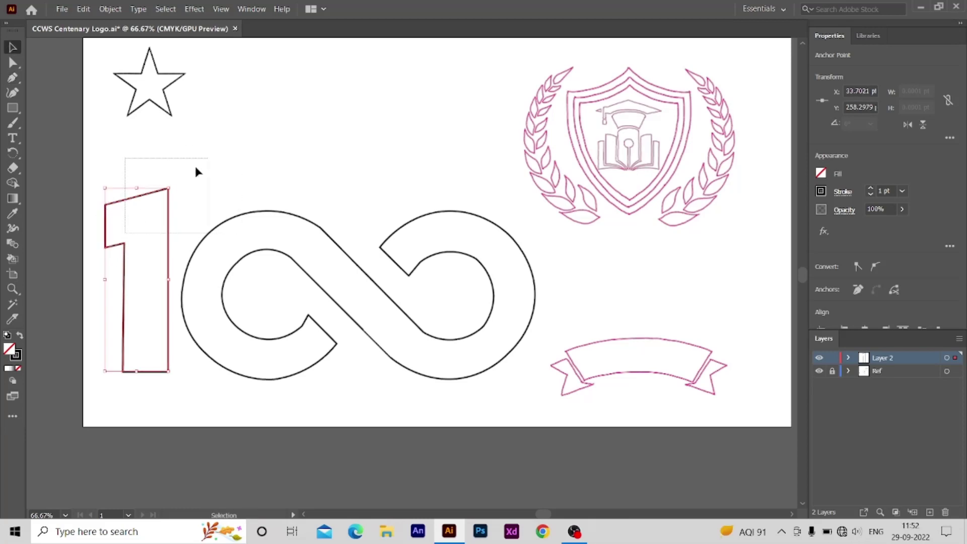
Step: Fill the traced 1 brown, remove its stroke, and move it up above the outline
{"action": "key", "text": "v"}
{"action": "mouse_move", "coordinate": [187, 207]}
{"action": "left_mouse_down"}
{"action": "mouse_move", "coordinate": [226, 151]}
{"action": "mouse_move", "coordinate": [351, 101]}
{"action": "left_mouse_up"}
{"action": "left_click", "coordinate": [821, 173]}
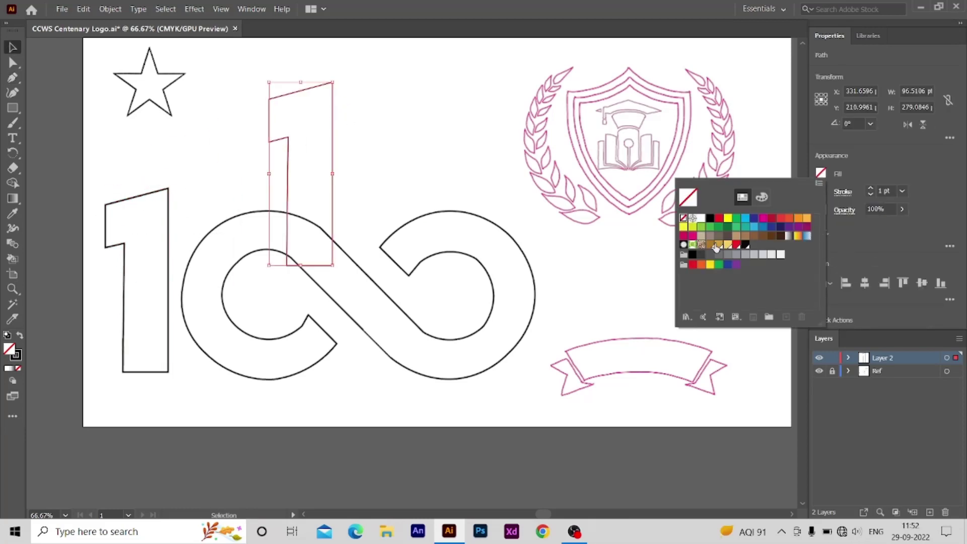
{"action": "left_click", "coordinate": [716, 248]}
{"action": "left_click", "coordinate": [820, 191]}
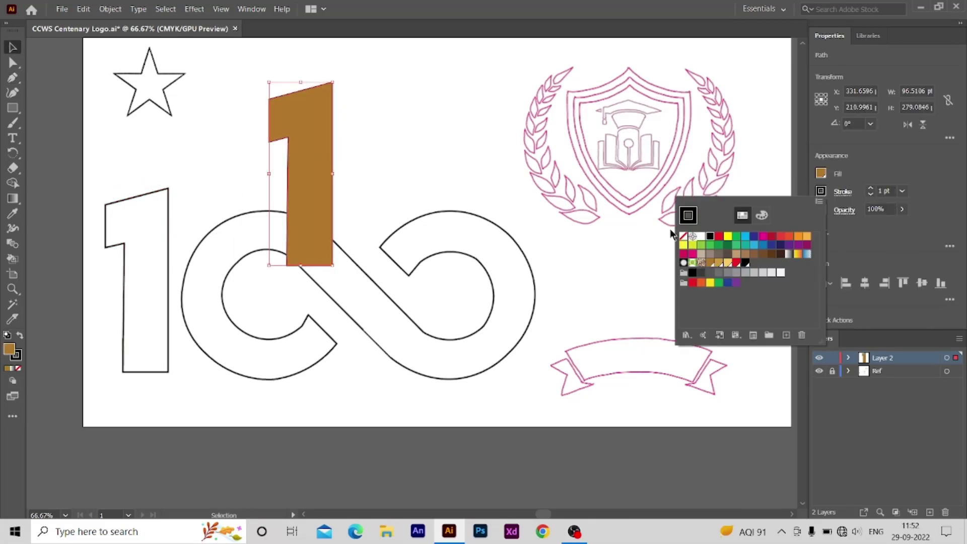
{"action": "left_click", "coordinate": [688, 215]}
{"action": "left_click_drag", "start_coordinate": [317, 199], "coordinate": [402, 102]}
{"action": "left_click", "coordinate": [468, 216]}
{"action": "left_click_drag", "start_coordinate": [311, 154], "coordinate": [296, 188]}
Step: Undo the last move, then trace the infinity's right loop and diagonal into the left loop
{"action": "key", "text": "ctrl+z"}
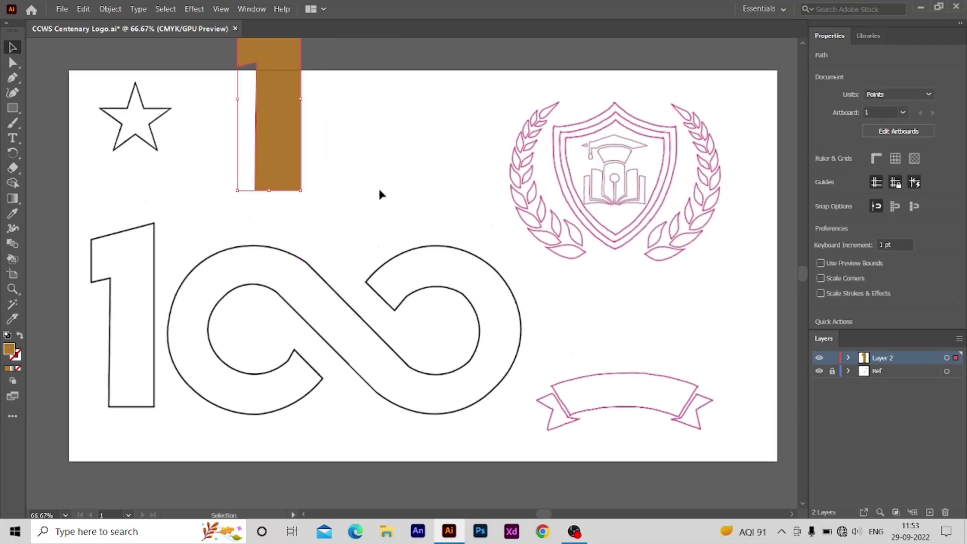
{"action": "left_click", "coordinate": [504, 281]}
{"action": "left_click", "coordinate": [500, 381]}
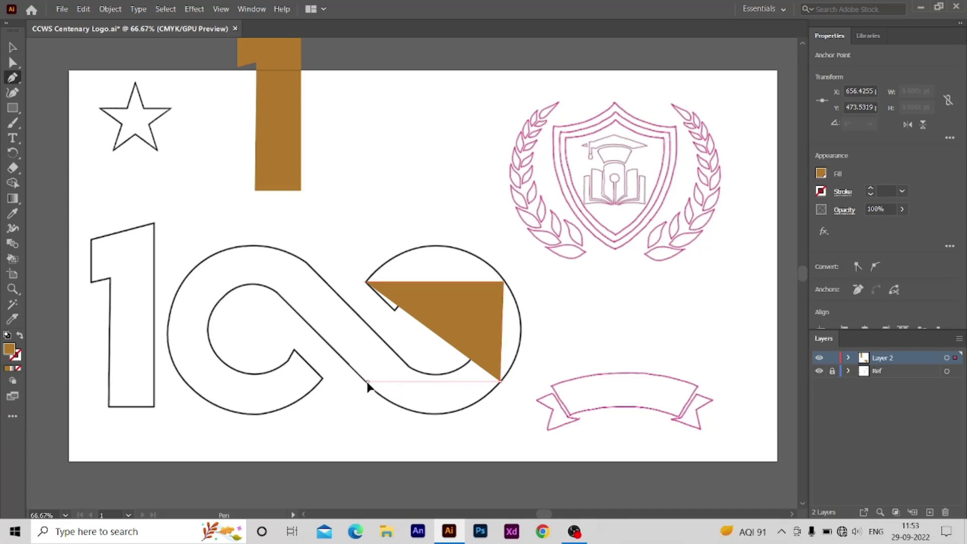
{"action": "left_click", "coordinate": [368, 382]}
{"action": "left_click", "coordinate": [275, 291]}
{"action": "left_click", "coordinate": [227, 293]}
{"action": "left_click", "coordinate": [228, 363]}
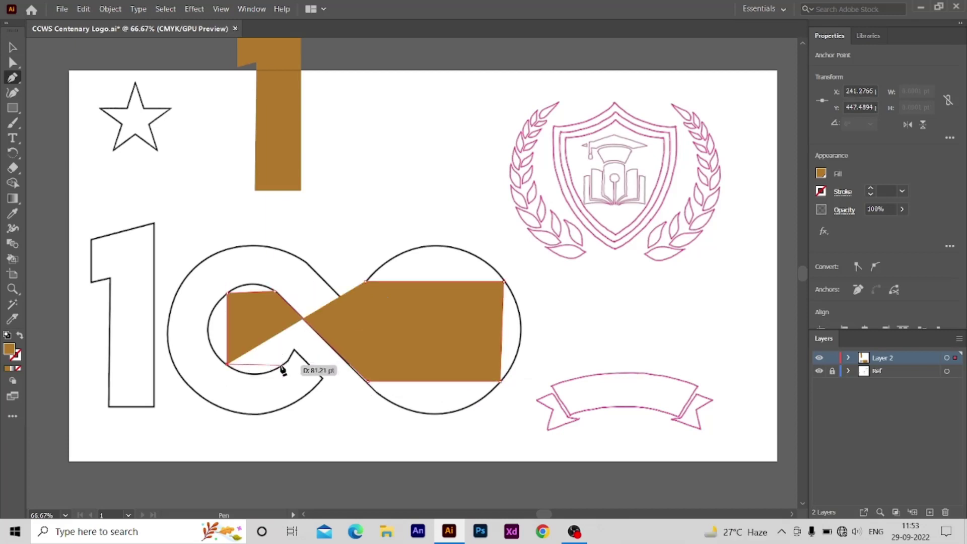
{"action": "left_click", "coordinate": [283, 364]}
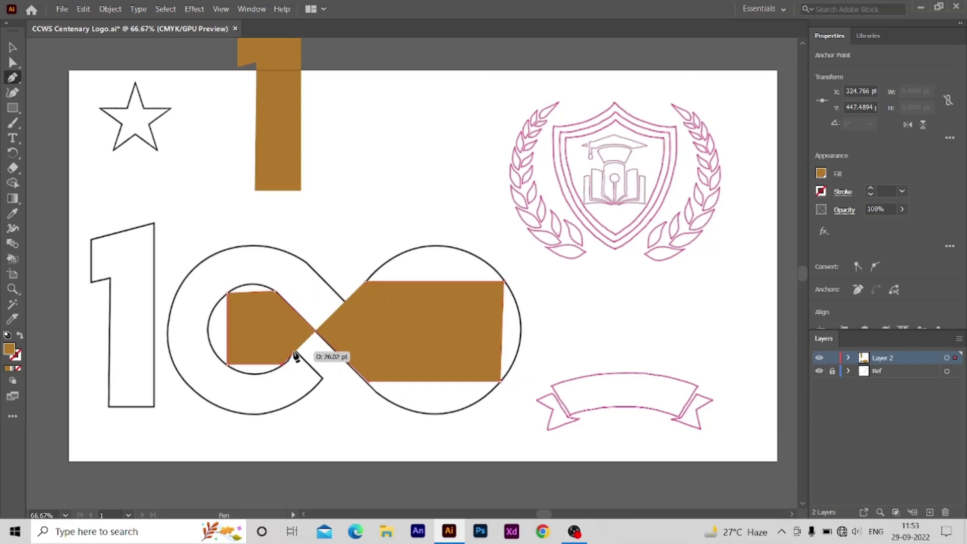
{"action": "left_click", "coordinate": [322, 378]}
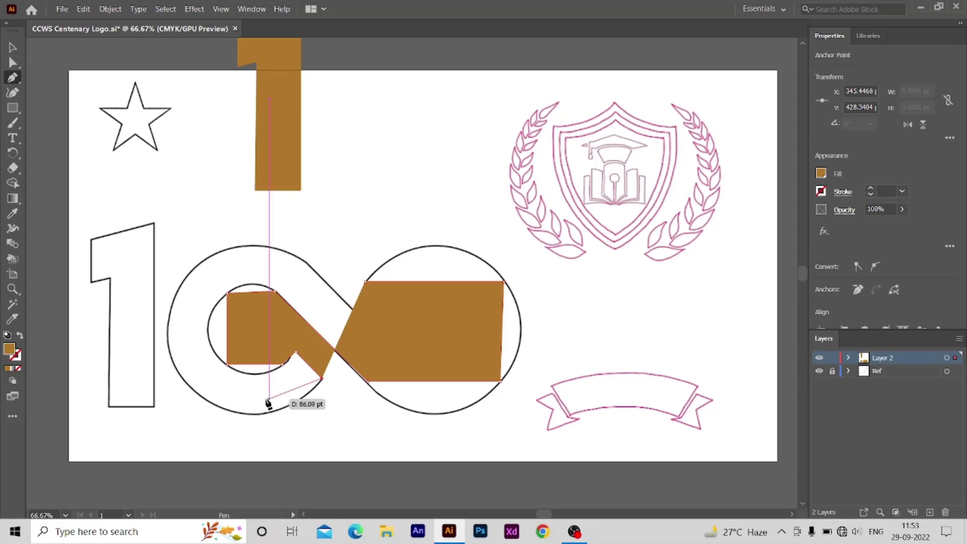
{"action": "left_click", "coordinate": [183, 377]}
Step: Finish tracing the left loop and the right loop's inner edges, closing the infinity path
{"action": "left_click", "coordinate": [183, 281]}
{"action": "left_click", "coordinate": [822, 173]}
{"action": "left_click", "coordinate": [687, 216]}
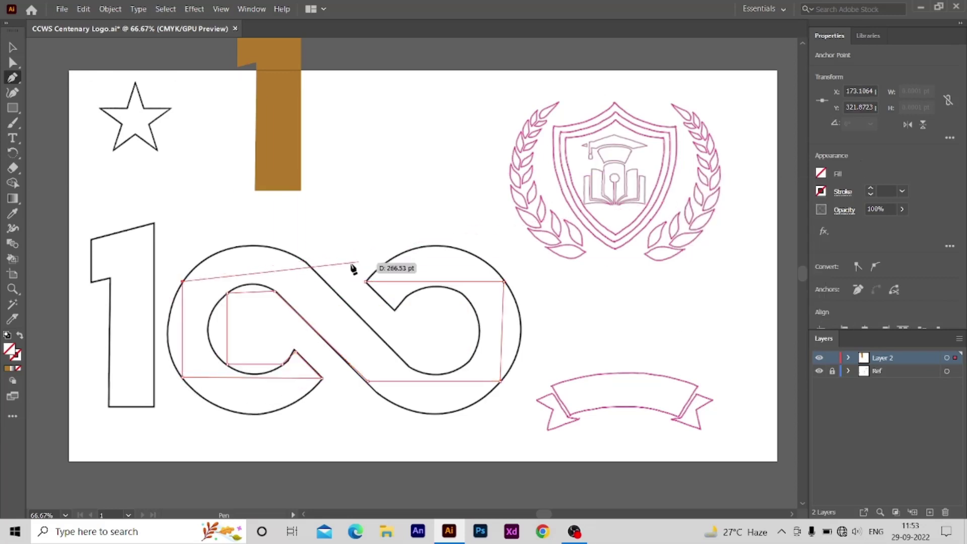
{"action": "left_click", "coordinate": [326, 281]}
{"action": "left_click", "coordinate": [398, 356]}
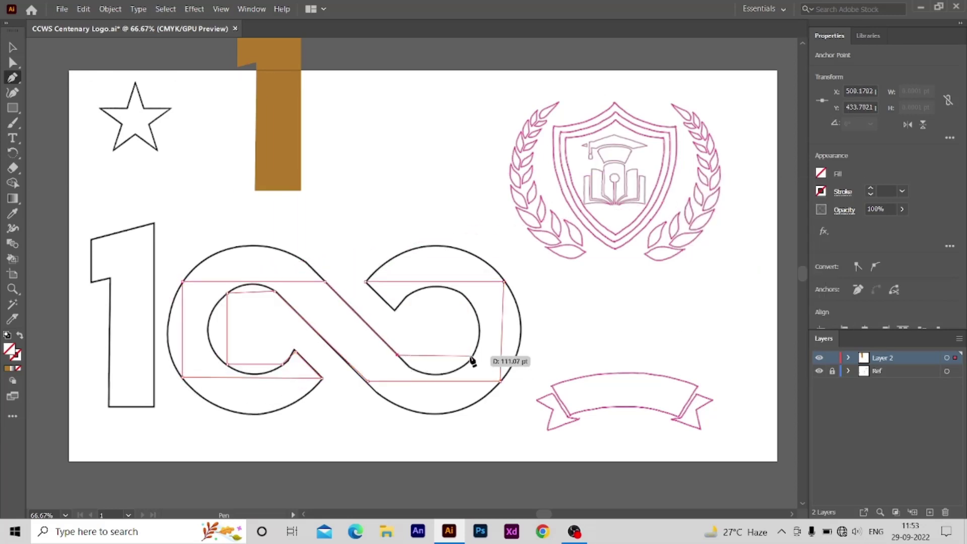
{"action": "left_click", "coordinate": [473, 356]}
{"action": "left_click", "coordinate": [474, 308]}
{"action": "left_click", "coordinate": [396, 310]}
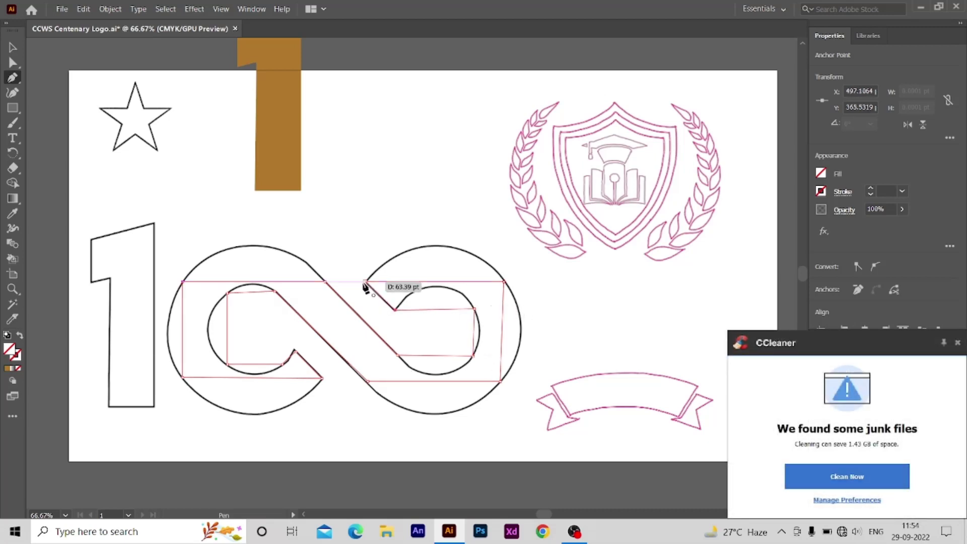
{"action": "left_click", "coordinate": [364, 281]}
Step: Bend the infinity's loop edges into smooth curves and select the shape for its brown fill
{"action": "left_click", "coordinate": [13, 92]}
{"action": "left_click_drag", "start_coordinate": [438, 281], "coordinate": [438, 261]}
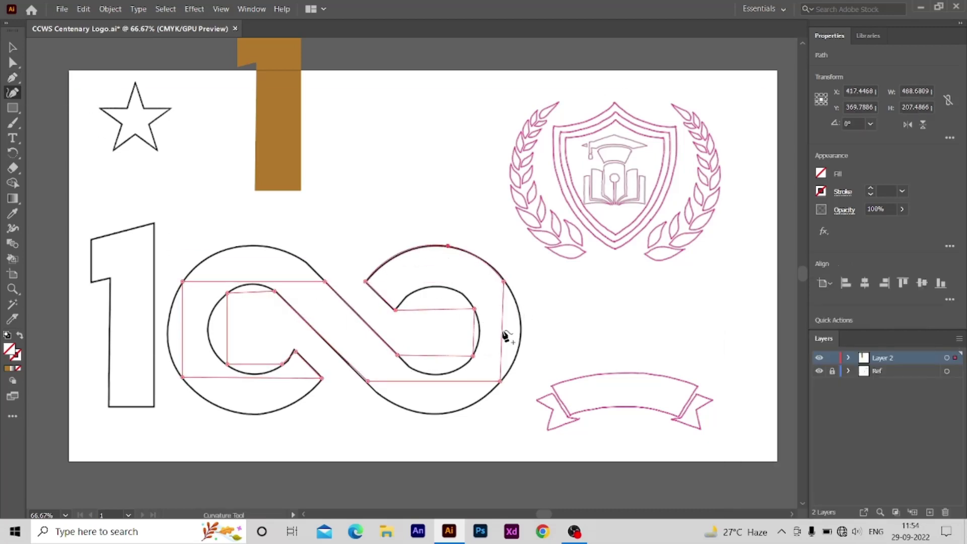
{"action": "left_click_drag", "start_coordinate": [503, 332], "coordinate": [520, 331]}
{"action": "left_click_drag", "start_coordinate": [438, 310], "coordinate": [438, 286]}
{"action": "left_click_drag", "start_coordinate": [473, 332], "coordinate": [480, 332]}
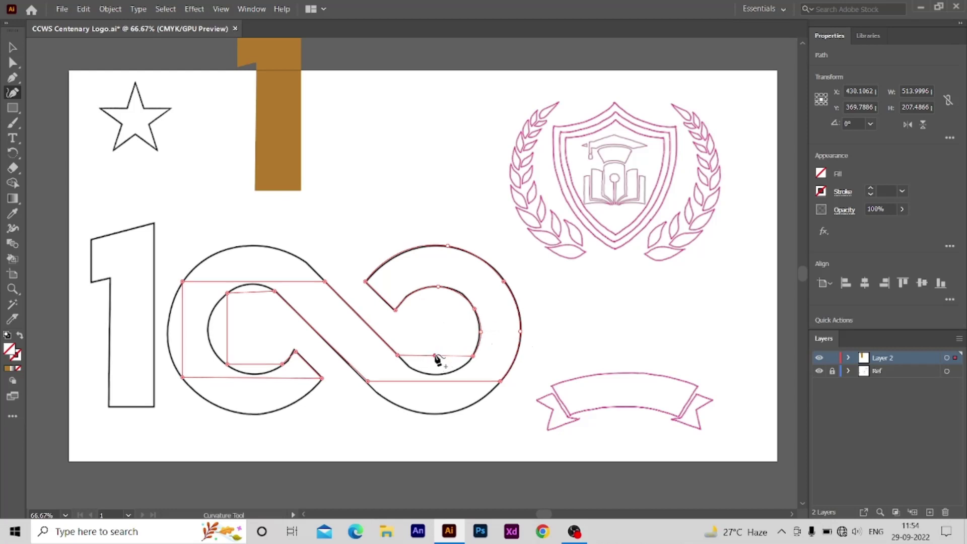
{"action": "left_click_drag", "start_coordinate": [435, 356], "coordinate": [435, 413]}
{"action": "left_click_drag", "start_coordinate": [250, 282], "coordinate": [252, 246]}
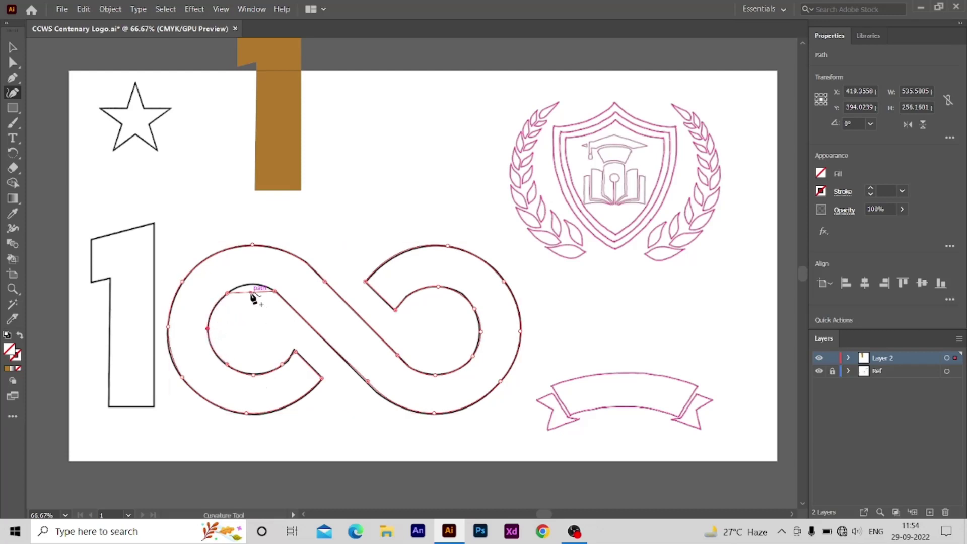
{"action": "key", "text": "v"}
{"action": "key", "text": "i"}
{"action": "left_click", "coordinate": [278, 131]}
Step: Move the infinity up, give it a lighter gold fill, then a Window > Gradient fill
{"action": "key", "text": "v"}
{"action": "left_click_drag", "start_coordinate": [400, 401], "coordinate": [583, 233]}
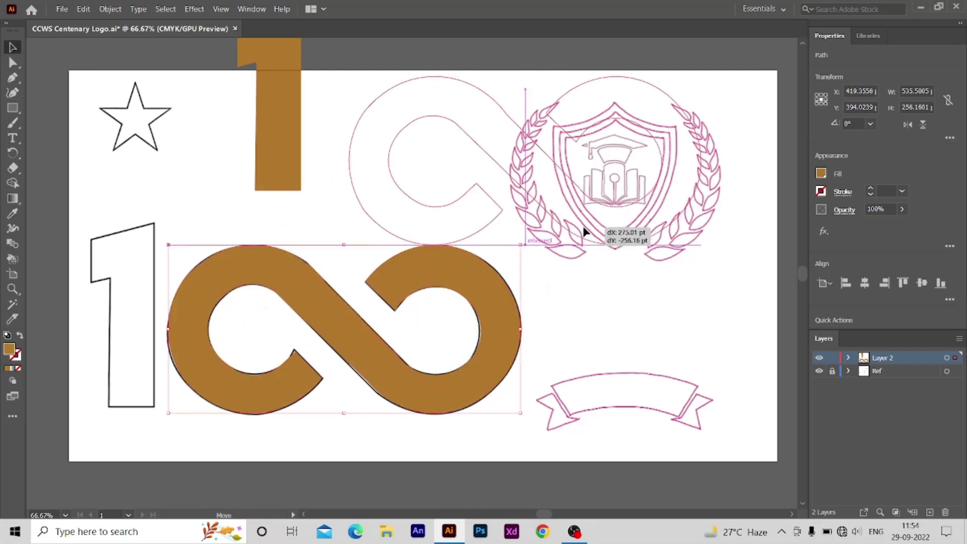
{"action": "left_click", "coordinate": [822, 174]}
{"action": "left_click", "coordinate": [727, 246]}
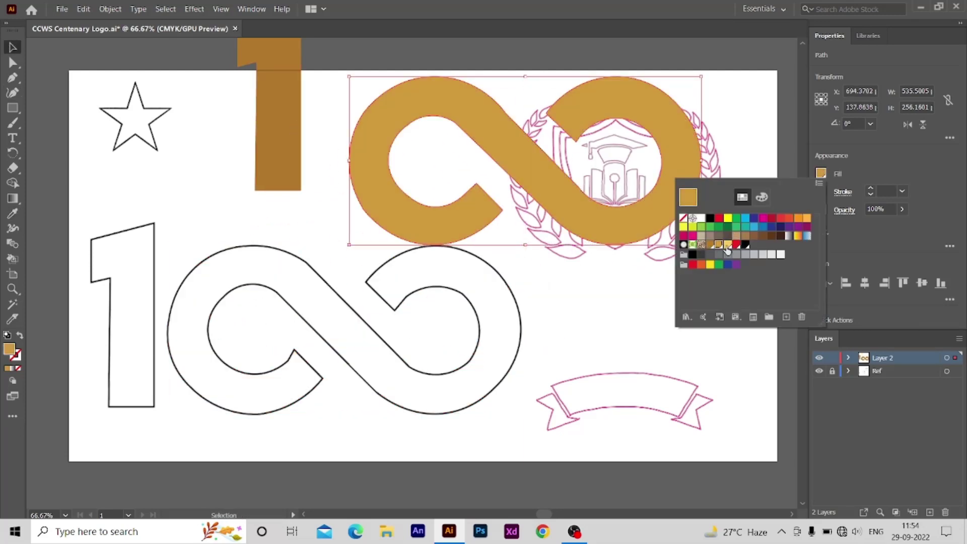
{"action": "left_click", "coordinate": [251, 9]}
{"action": "left_click", "coordinate": [283, 261]}
{"action": "left_click", "coordinate": [643, 358]}
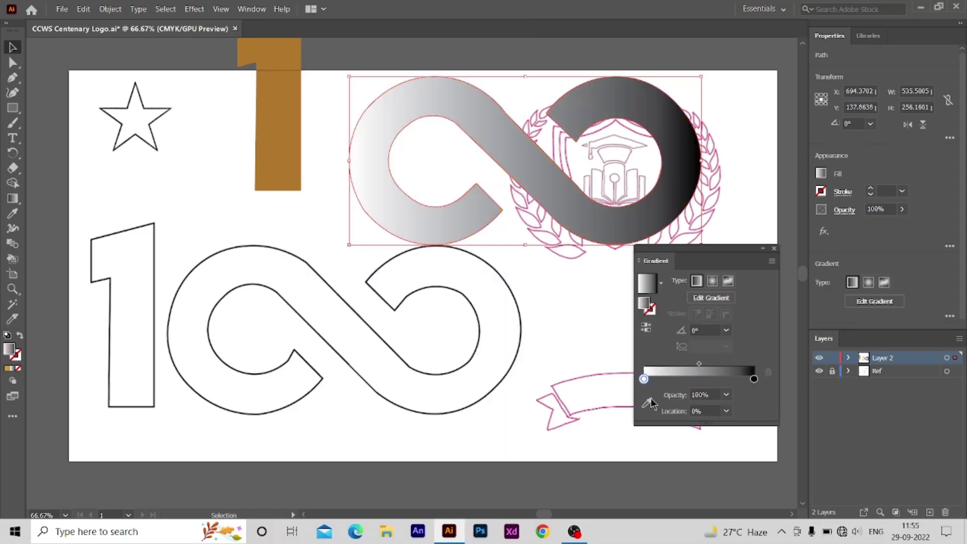
{"action": "left_click", "coordinate": [711, 298]}
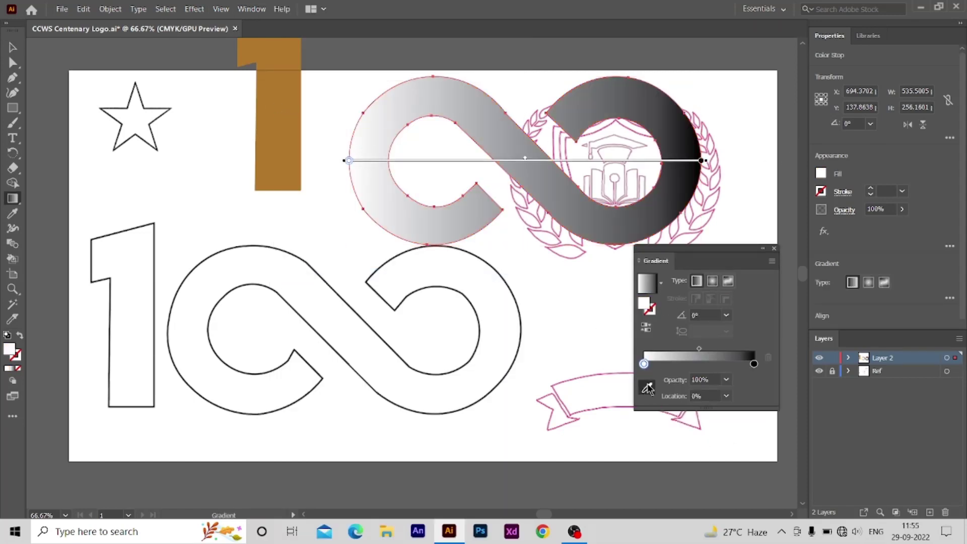
{"action": "left_click", "coordinate": [774, 248]}
Step: Draw two sample squares, one filled gold and one light yellow
{"action": "key", "text": "m"}
{"action": "mouse_move", "coordinate": [120, 167]}
{"action": "left_mouse_down"}
{"action": "mouse_move", "coordinate": [160, 207]}
{"action": "mouse_move", "coordinate": [194, 192]}
{"action": "mouse_move", "coordinate": [121, 190]}
{"action": "left_mouse_up"}
{"action": "key", "text": "v"}
{"action": "left_click", "coordinate": [822, 173]}
{"action": "left_click", "coordinate": [705, 237]}
{"action": "key", "text": "Escape"}
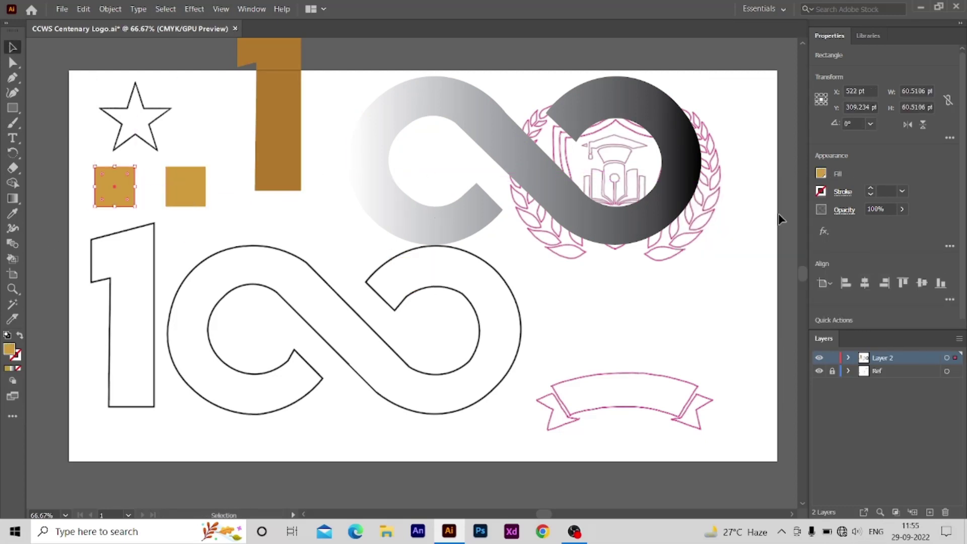
{"action": "left_click", "coordinate": [821, 173]}
{"action": "left_click", "coordinate": [734, 247]}
Step: Set the infinity gradient stops to gold and light yellow sampled from the squares
{"action": "left_click", "coordinate": [557, 207]}
{"action": "left_click", "coordinate": [822, 174]}
{"action": "left_click", "coordinate": [741, 315]}
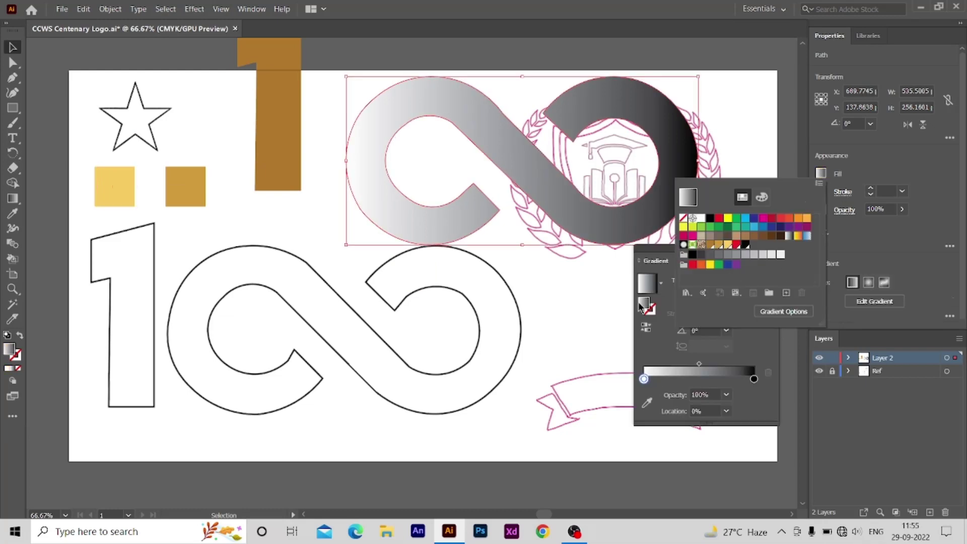
{"action": "mouse_move", "coordinate": [681, 337]}
{"action": "left_mouse_down"}
{"action": "mouse_move", "coordinate": [624, 270]}
{"action": "mouse_move", "coordinate": [590, 271]}
{"action": "left_mouse_up"}
{"action": "left_click", "coordinate": [557, 400]}
{"action": "left_click", "coordinate": [186, 186]}
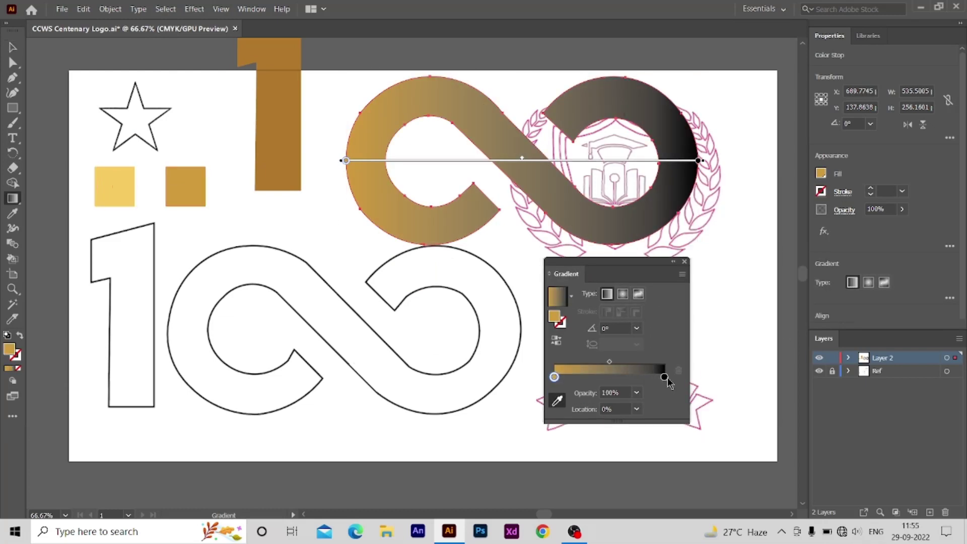
{"action": "left_click", "coordinate": [121, 184]}
Step: Delete the sample squares and place the brown 1 and gold infinity over their outlines
{"action": "key", "text": "v"}
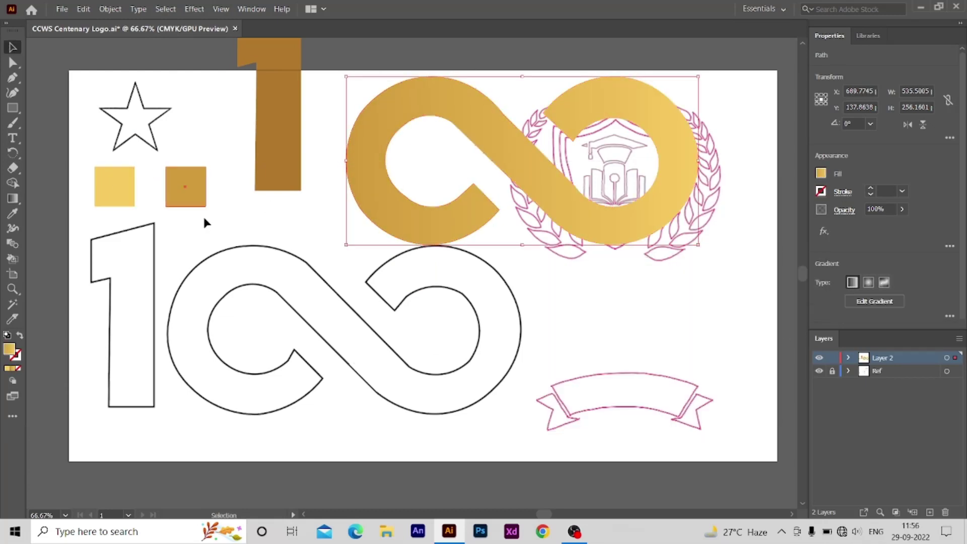
{"action": "left_click_drag", "start_coordinate": [193, 187], "coordinate": [202, 221]}
{"action": "key", "text": "Delete"}
{"action": "left_click_drag", "start_coordinate": [292, 151], "coordinate": [395, 388]}
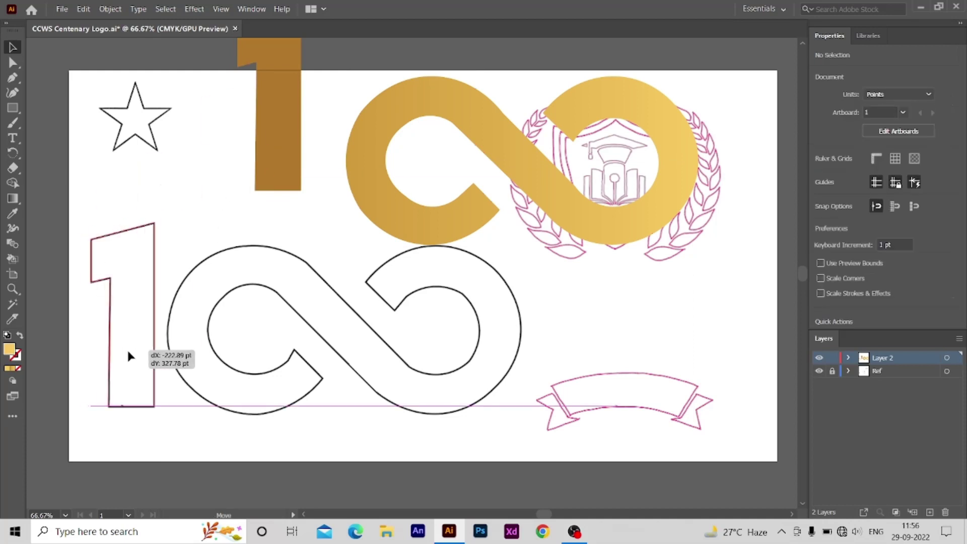
{"action": "left_click", "coordinate": [339, 166]}
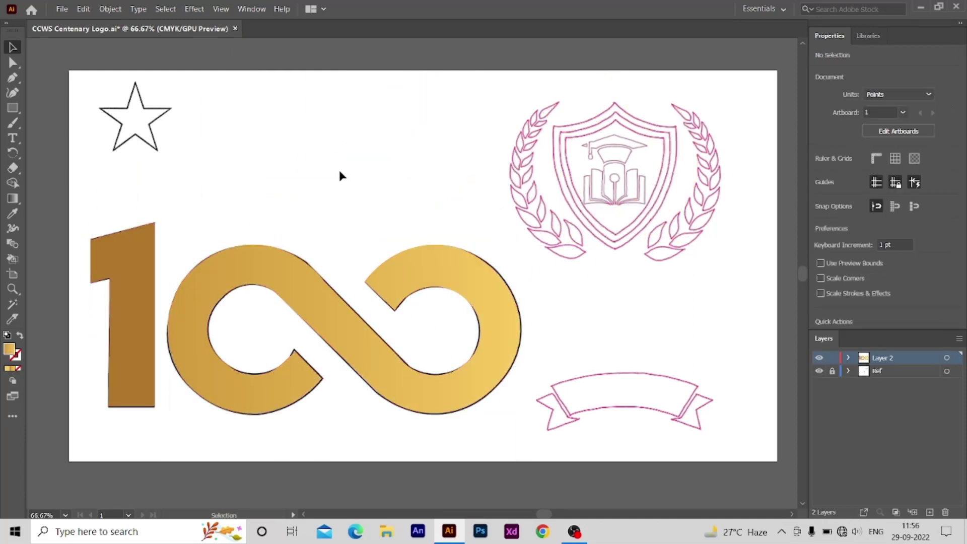
Step: Zoom in on the crest and trace the outline of the top-left laurel leaf
{"action": "key", "text": "z"}
{"action": "left_click", "coordinate": [582, 151]}
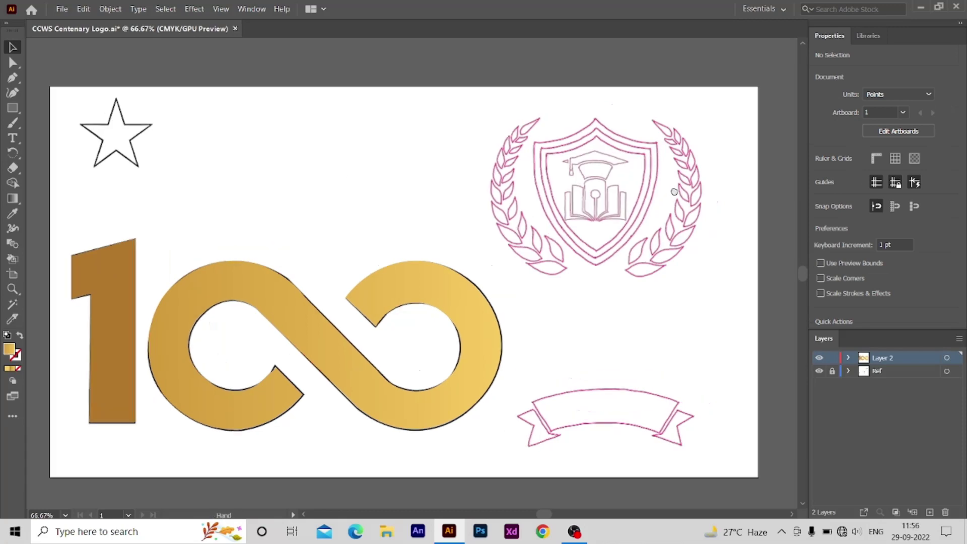
{"action": "left_click", "coordinate": [410, 251]}
{"action": "key", "text": "p"}
{"action": "left_click", "coordinate": [471, 140]}
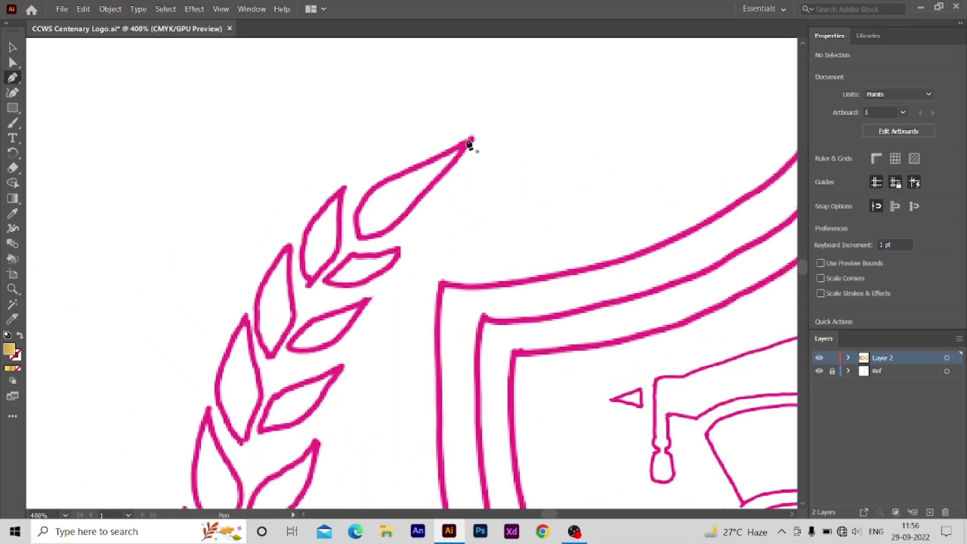
{"action": "left_click", "coordinate": [360, 241]}
{"action": "key", "text": "shift+grave"}
{"action": "left_click", "coordinate": [360, 195]}
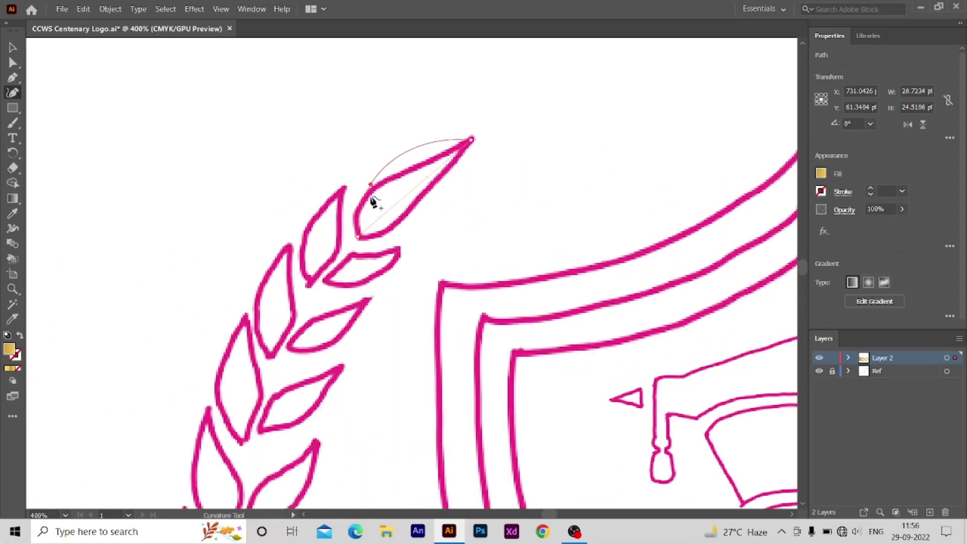
{"action": "left_click", "coordinate": [419, 151]}
Step: Curve the top leaf's right edge to complete its gold-filled shape
{"action": "key", "text": "p"}
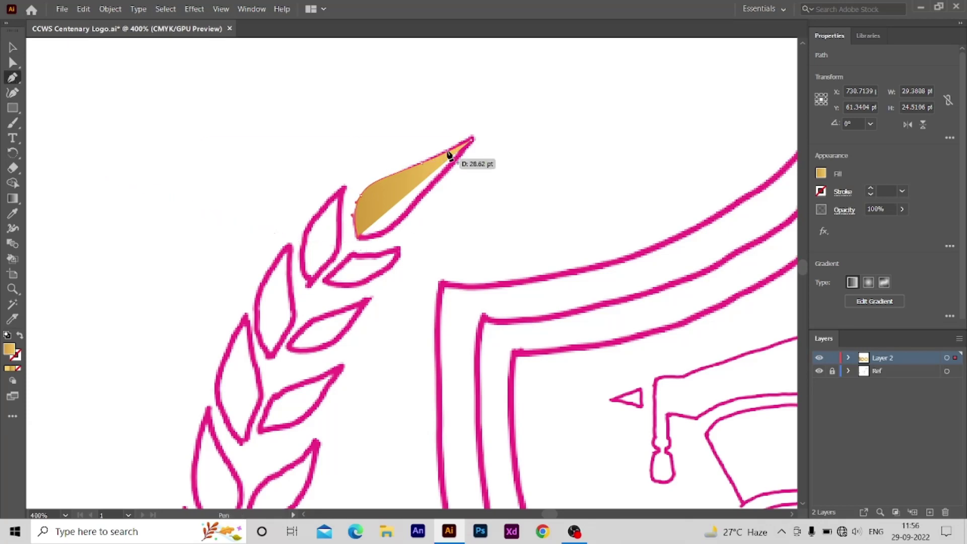
{"action": "left_click", "coordinate": [13, 92]}
{"action": "left_click_drag", "start_coordinate": [410, 218], "coordinate": [423, 197]}
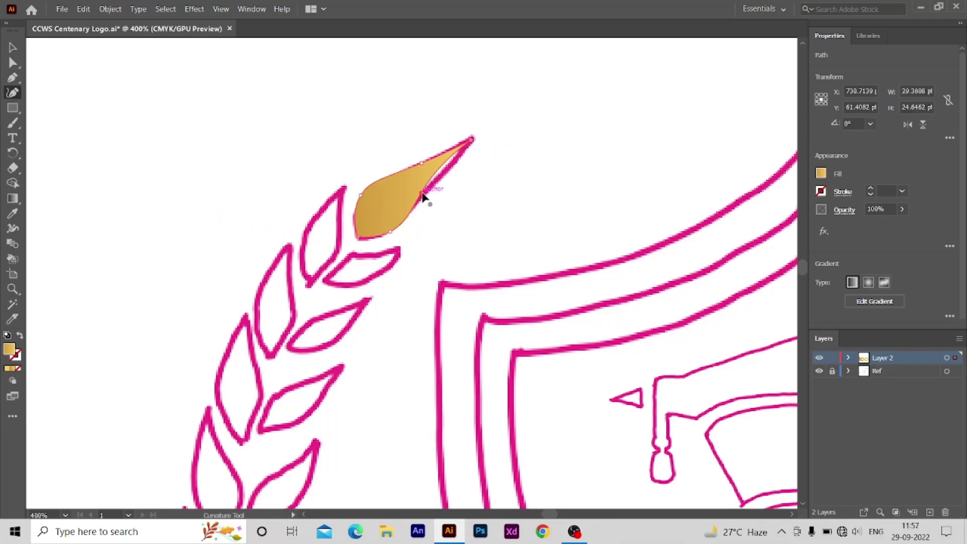
{"action": "key", "text": "v"}
{"action": "left_click", "coordinate": [391, 313]}
Step: Set Layer 2's layer colour to black in Layer Options
{"action": "left_click_drag", "start_coordinate": [391, 313], "coordinate": [455, 247]}
{"action": "left_click", "coordinate": [960, 339]}
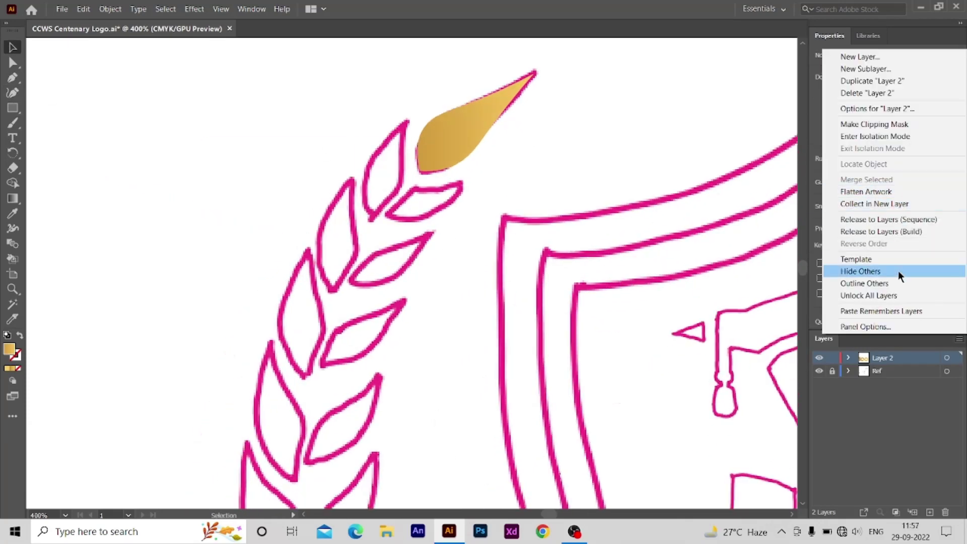
{"action": "key", "text": "Escape"}
{"action": "left_click", "coordinate": [369, 359]}
{"action": "left_click", "coordinate": [482, 318]}
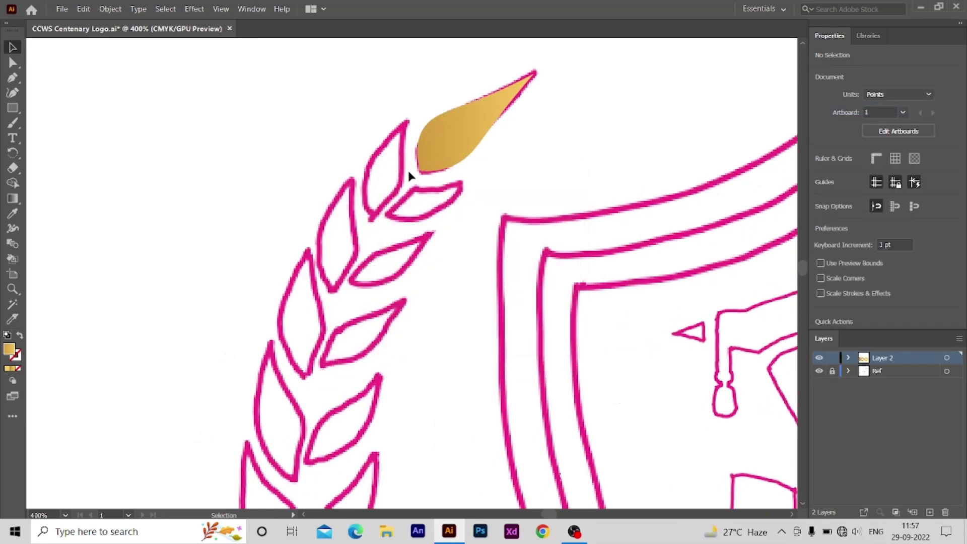
Step: Trace the second upper leaf with curved left and right edges
{"action": "key", "text": "p"}
{"action": "left_click", "coordinate": [406, 124]}
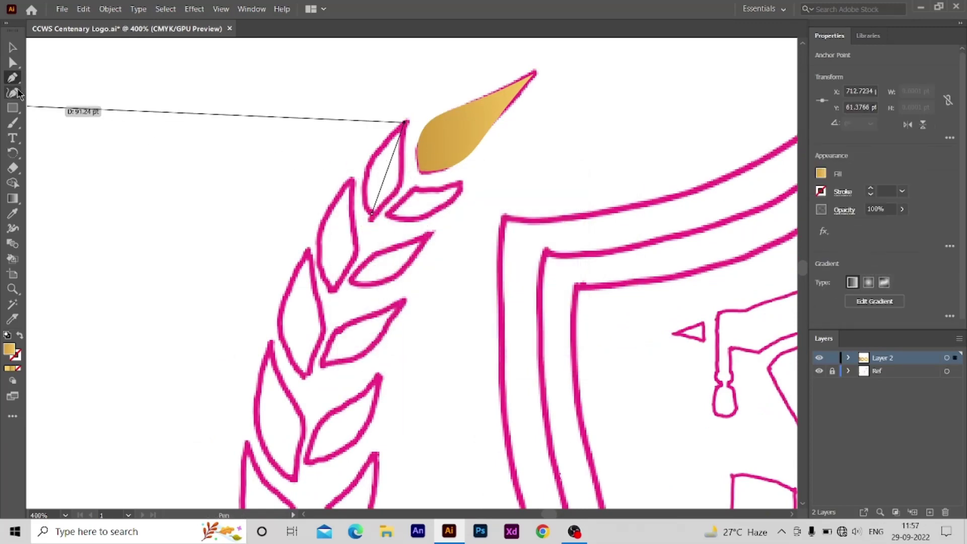
{"action": "left_click", "coordinate": [13, 93]}
{"action": "left_click", "coordinate": [364, 172]}
{"action": "left_click", "coordinate": [387, 137]}
{"action": "left_click", "coordinate": [13, 78]}
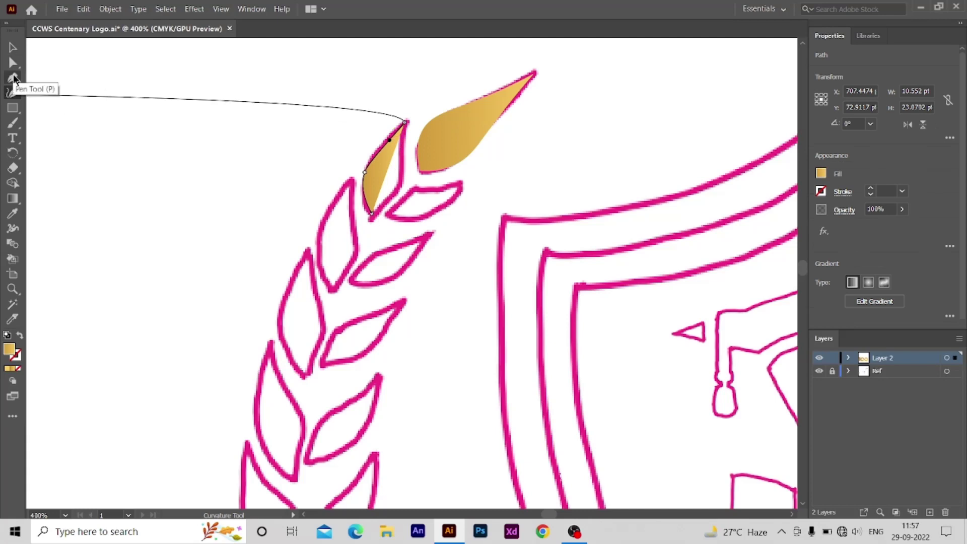
{"action": "left_click", "coordinate": [371, 214]}
{"action": "left_click", "coordinate": [400, 186]}
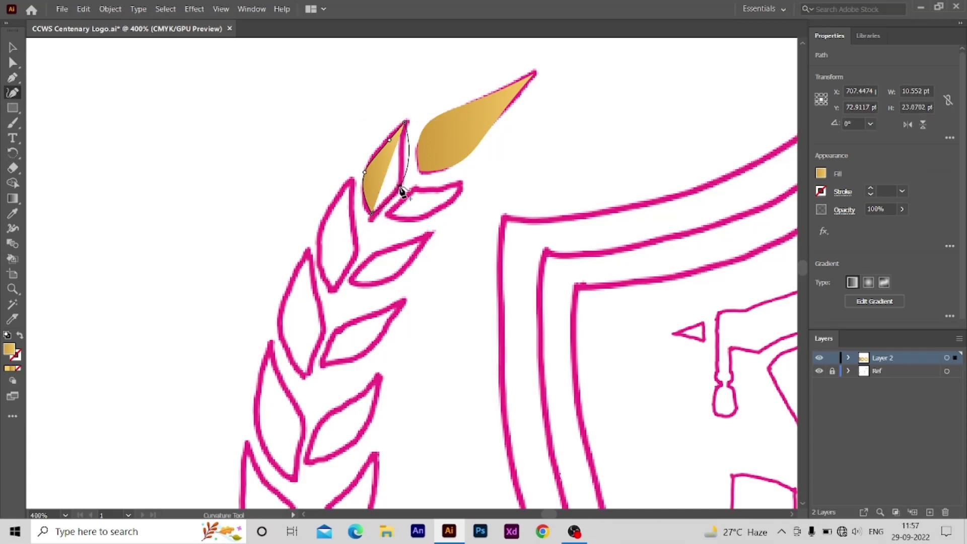
{"action": "left_click", "coordinate": [402, 158]}
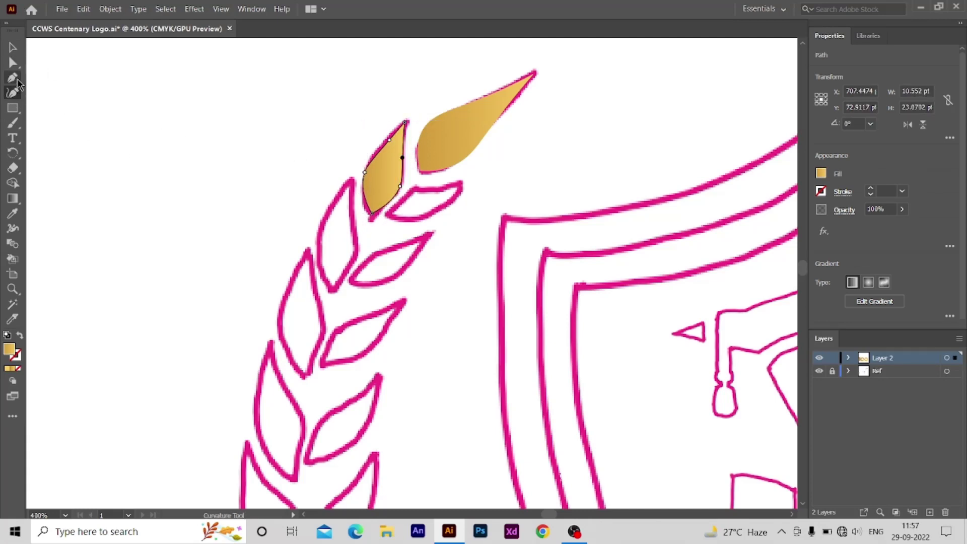
Step: Trace the third leaf, redrawing it after deleting a misshapen first path
{"action": "left_click", "coordinate": [460, 188]}
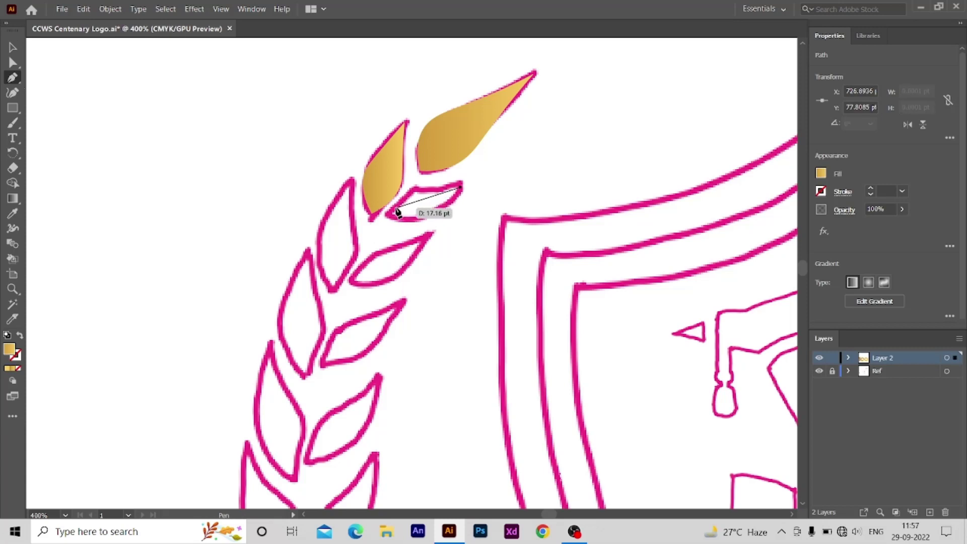
{"action": "left_click", "coordinate": [461, 190]}
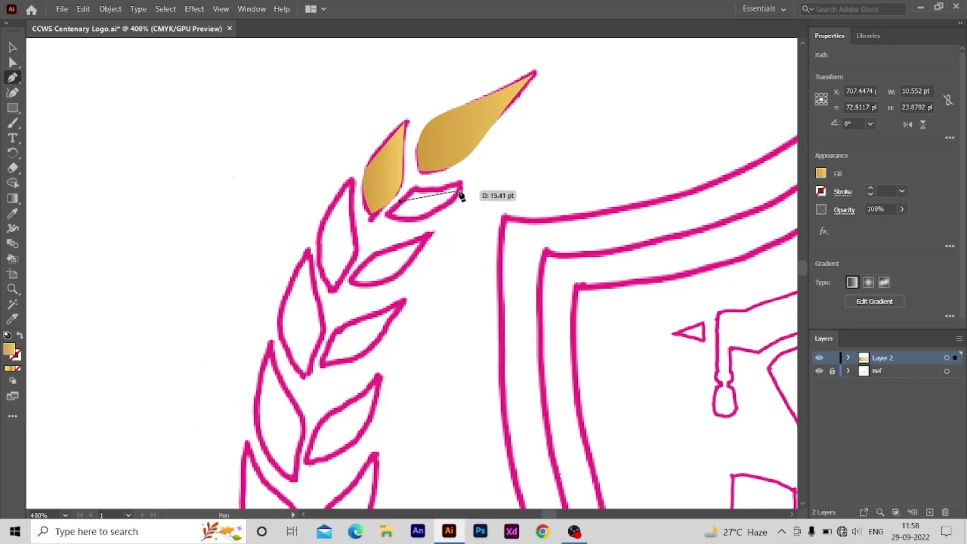
{"action": "left_click", "coordinate": [13, 92]}
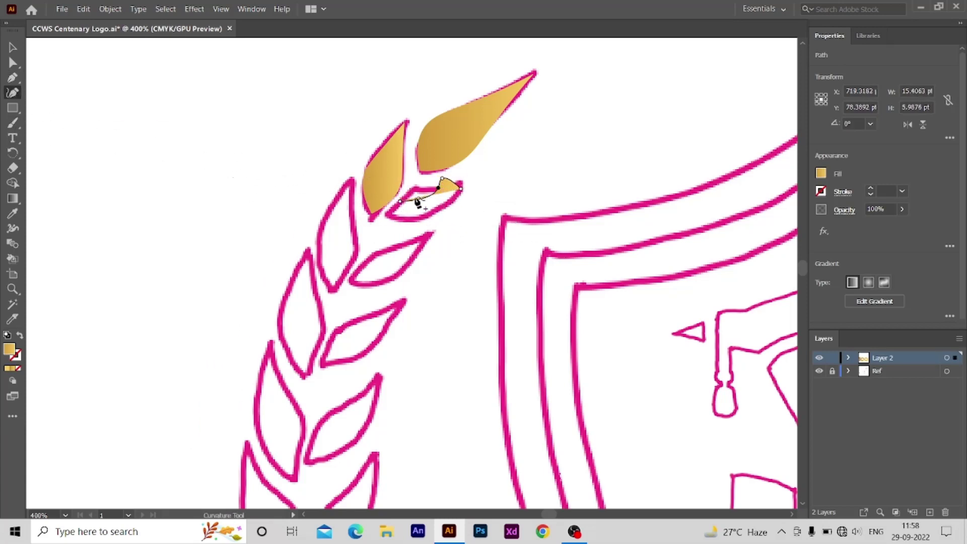
{"action": "key", "text": "Delete"}
{"action": "left_click", "coordinate": [462, 182]}
{"action": "left_click", "coordinate": [416, 183]}
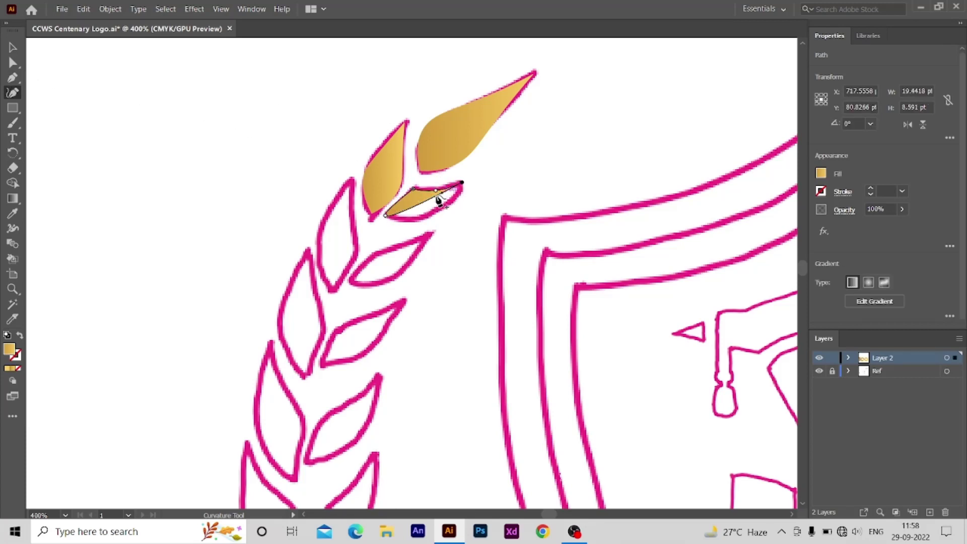
{"action": "left_click_drag", "start_coordinate": [438, 196], "coordinate": [445, 209]}
{"action": "left_click", "coordinate": [446, 235]}
{"action": "scroll", "coordinate": [454, 237], "scroll_direction": "down", "scroll_amount": 2}
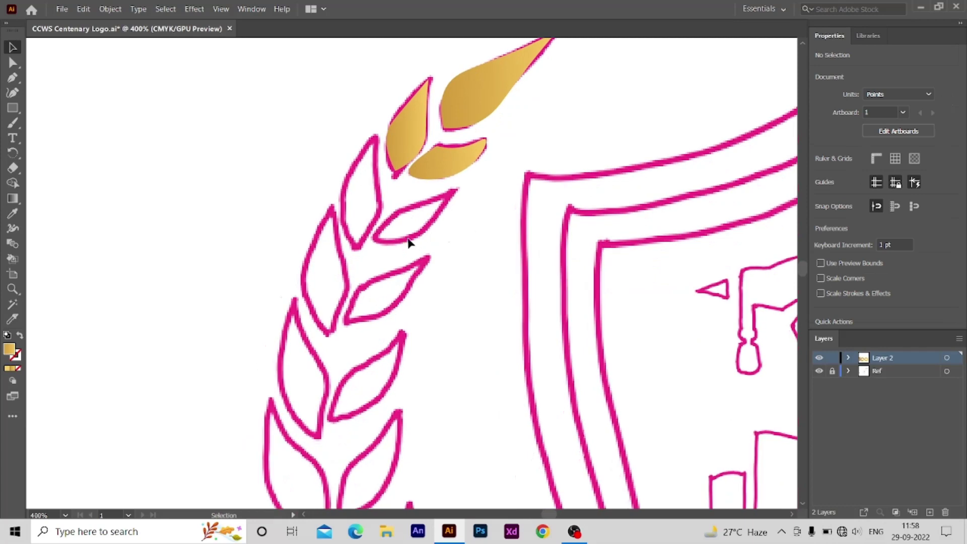
Step: Trace the fourth leaf with a curved left edge and inward-curving right edge
{"action": "key", "text": "p"}
{"action": "left_click", "coordinate": [375, 136]}
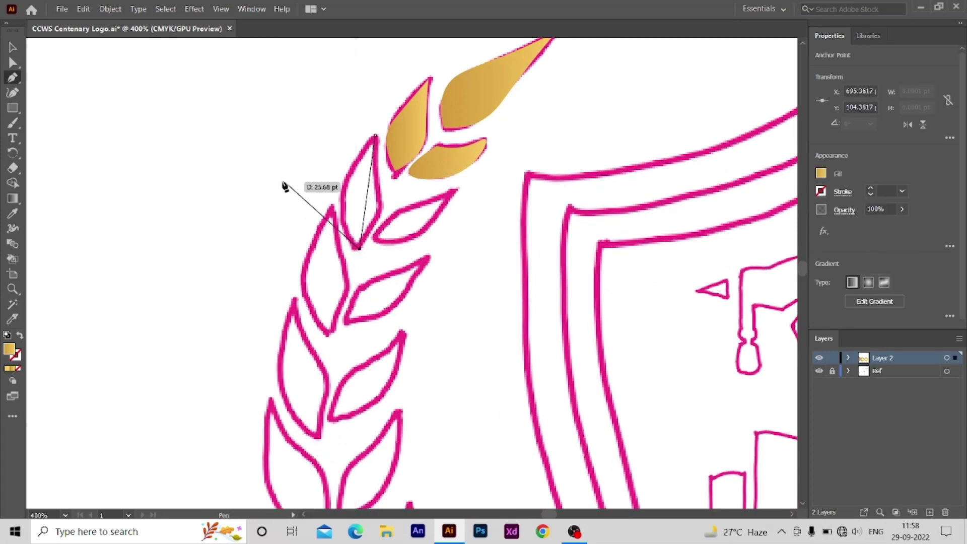
{"action": "left_click", "coordinate": [356, 247]}
{"action": "key", "text": "shift+grave"}
{"action": "left_click", "coordinate": [341, 190]}
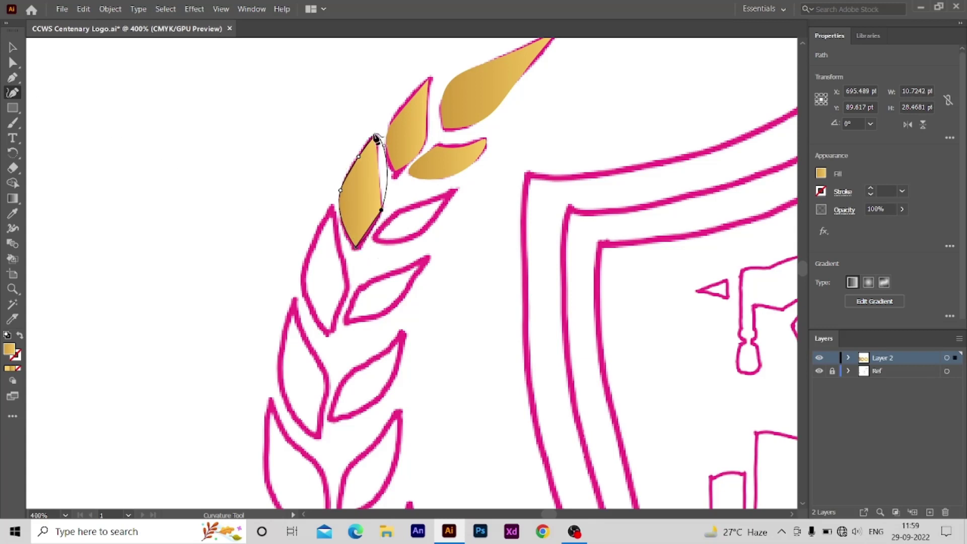
{"action": "left_click_drag", "start_coordinate": [379, 174], "coordinate": [368, 174]}
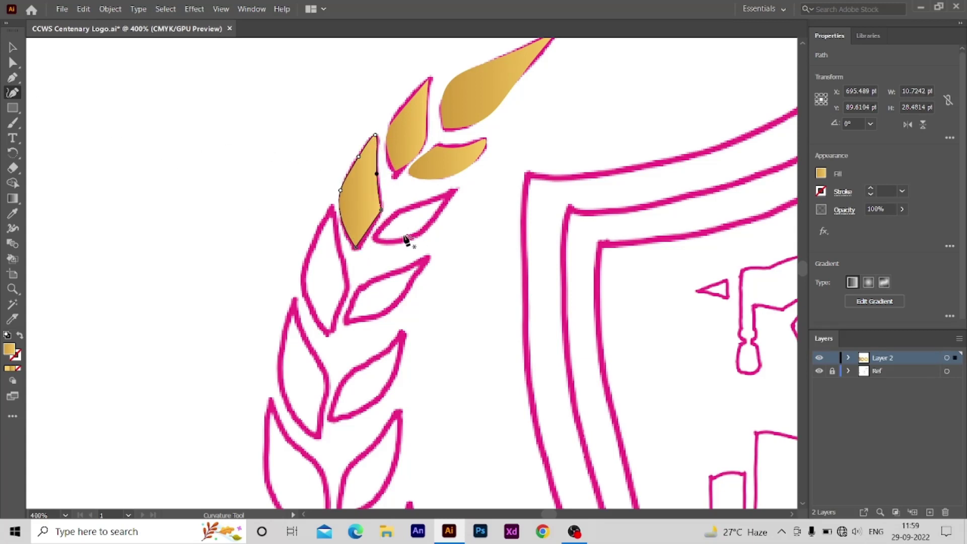
Step: Start tracing the fifth leaf, then discard the unfinished path
{"action": "key", "text": "p"}
{"action": "left_click", "coordinate": [386, 222]}
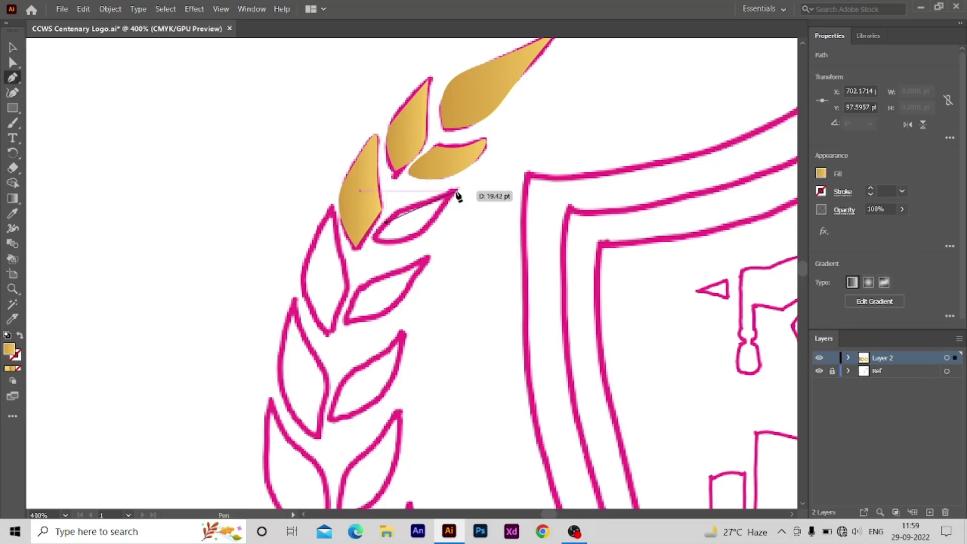
{"action": "left_click", "coordinate": [456, 191]}
{"action": "left_click", "coordinate": [12, 92]}
{"action": "left_click", "coordinate": [377, 242]}
{"action": "left_click", "coordinate": [422, 233]}
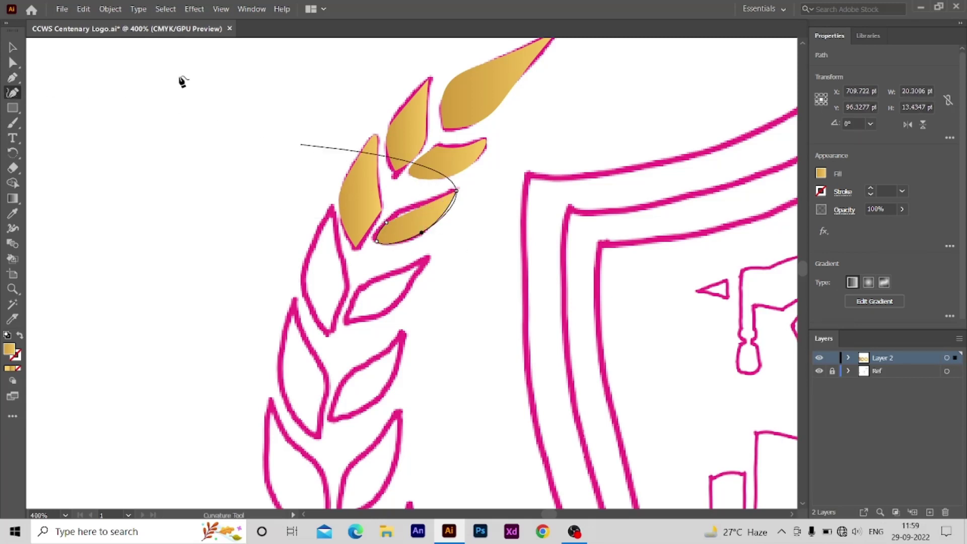
{"action": "key", "text": "Escape"}
{"action": "key", "text": "Delete"}
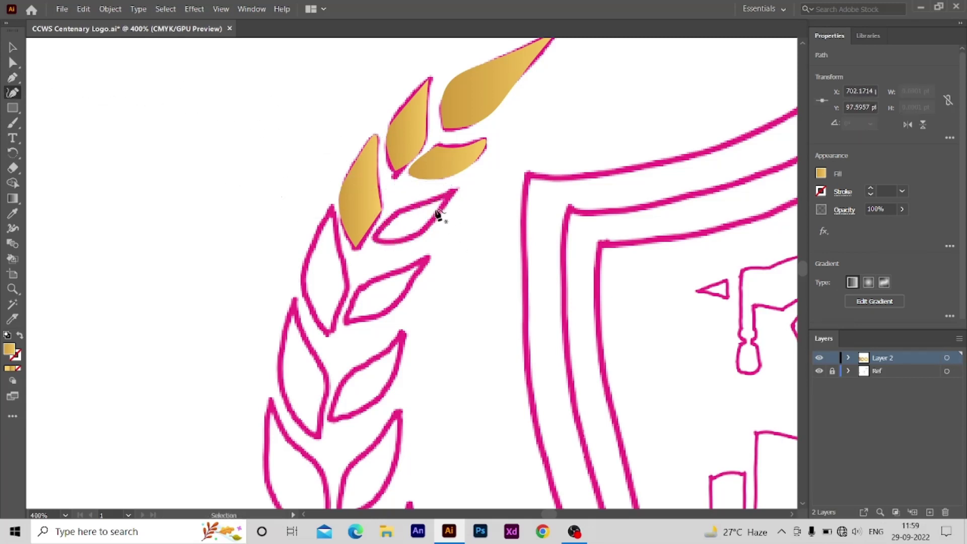
Step: Redraw the fifth leaf from base to tip with a curved lower edge
{"action": "key", "text": "p"}
{"action": "left_click", "coordinate": [386, 222]}
{"action": "left_click", "coordinate": [457, 190]}
{"action": "left_click", "coordinate": [13, 92]}
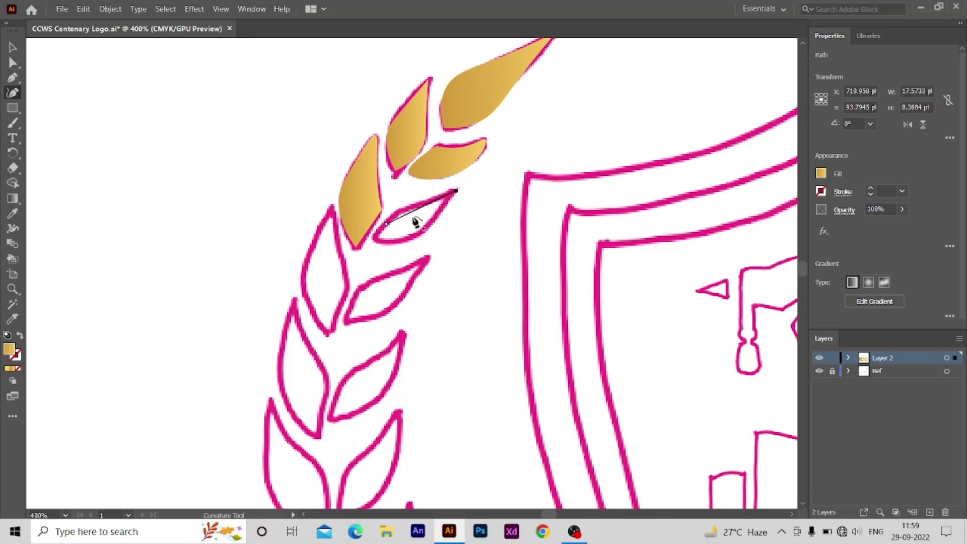
{"action": "left_click", "coordinate": [377, 241]}
{"action": "left_click", "coordinate": [420, 236]}
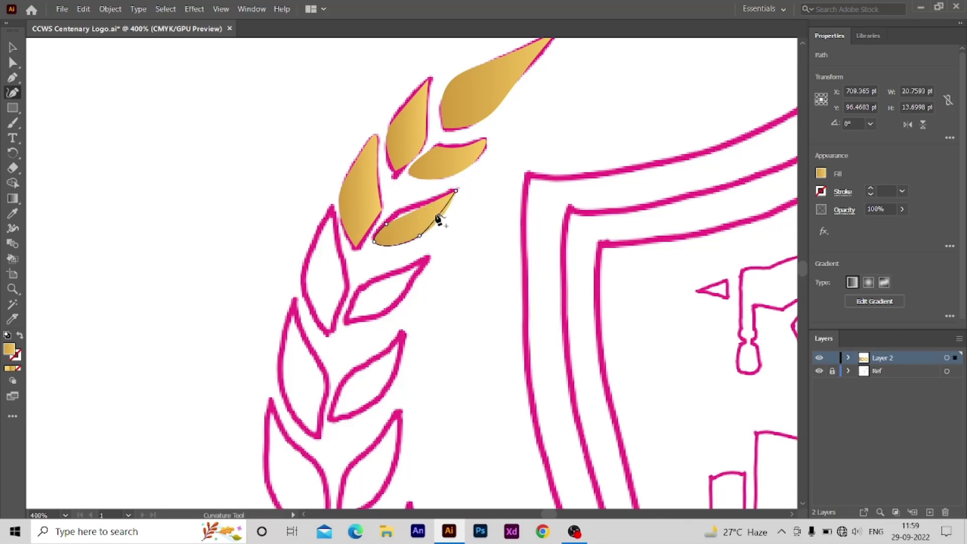
{"action": "left_click", "coordinate": [12, 92]}
{"action": "left_click", "coordinate": [471, 262]}
{"action": "scroll", "coordinate": [484, 242], "scroll_direction": "down", "scroll_amount": 3}
{"action": "scroll", "coordinate": [483, 242], "scroll_direction": "left", "scroll_amount": 2}
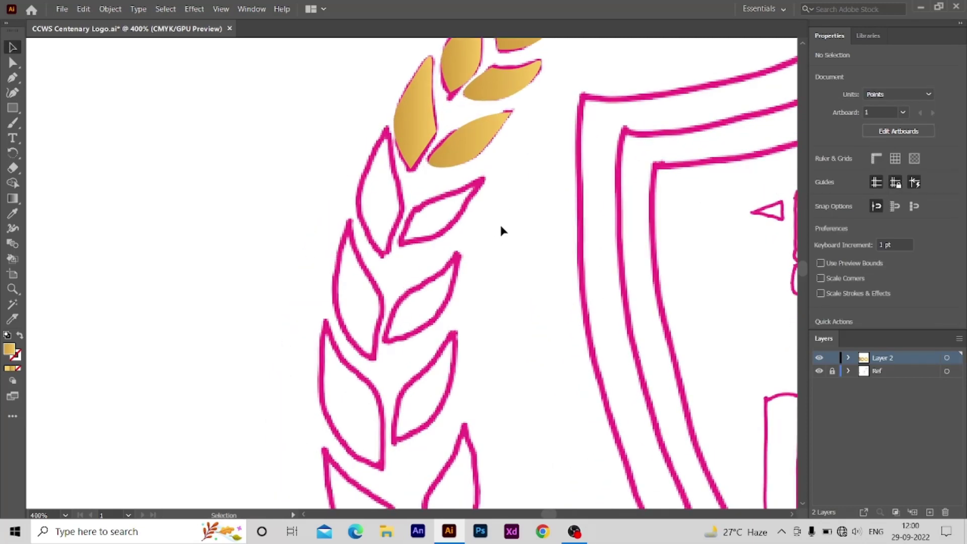
Step: Trace the next outer leaf as a closed shape with a pointed right edge
{"action": "key", "text": "p"}
{"action": "left_click", "coordinate": [387, 131]}
{"action": "left_click", "coordinate": [383, 256]}
{"action": "key", "text": "shift+grave"}
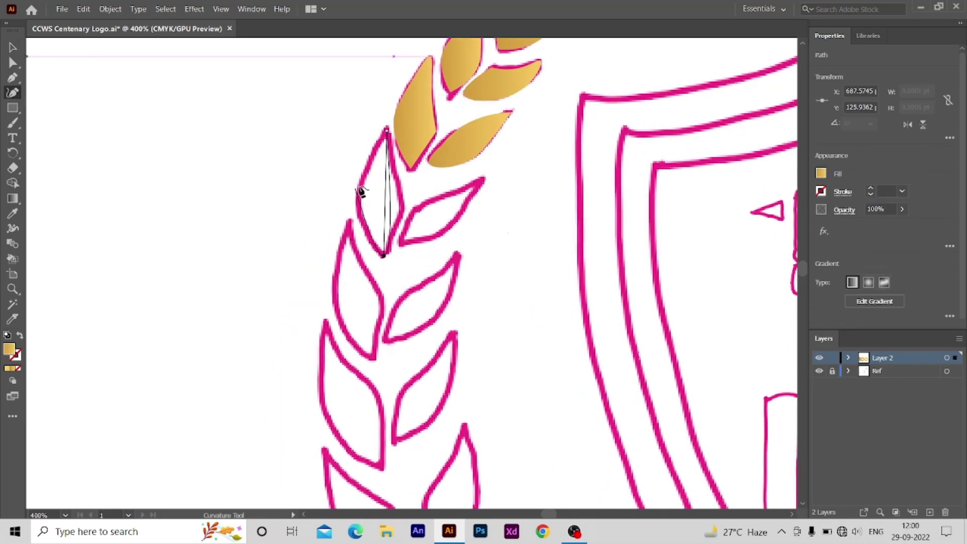
{"action": "left_click_drag", "start_coordinate": [361, 190], "coordinate": [357, 196]}
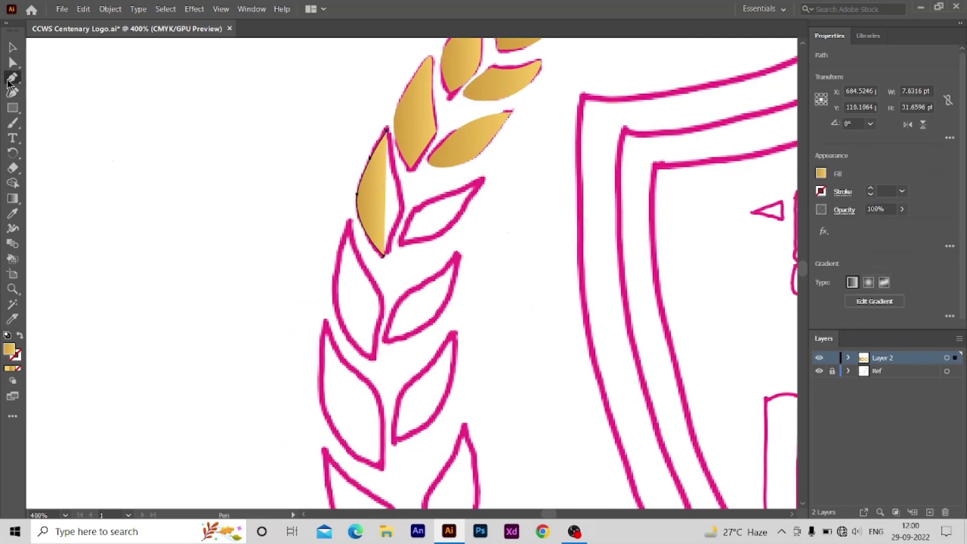
{"action": "left_click", "coordinate": [404, 209]}
{"action": "left_click", "coordinate": [386, 131]}
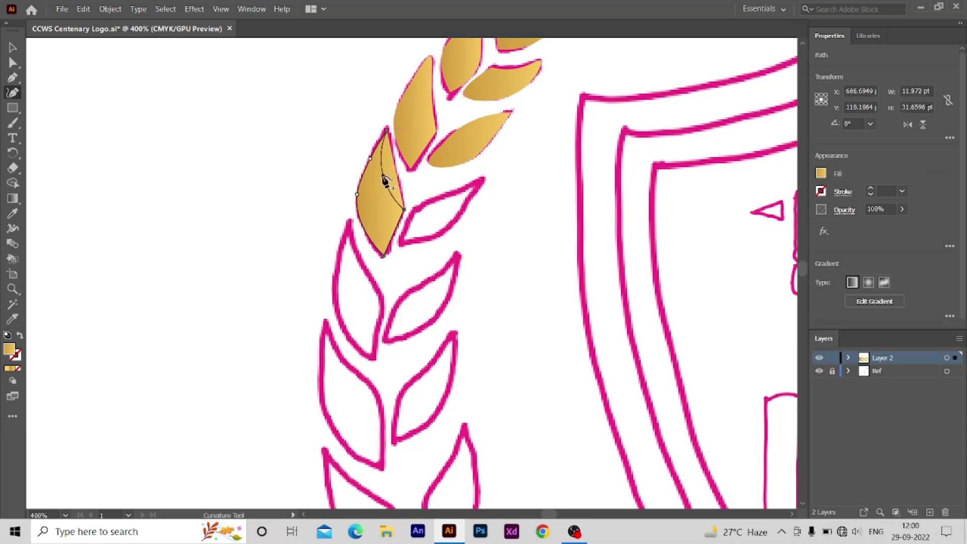
{"action": "left_click", "coordinate": [46, 76], "text": "ctrl"}
Step: Trace the next inner leaf with curved upper and lower edges
{"action": "left_click", "coordinate": [404, 244]}
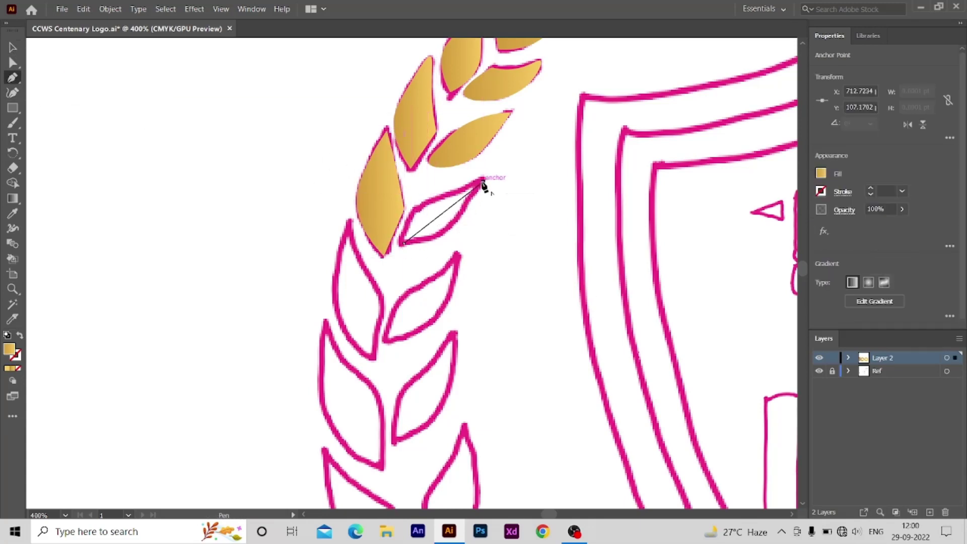
{"action": "left_click", "coordinate": [483, 182]}
{"action": "left_click", "coordinate": [413, 210]}
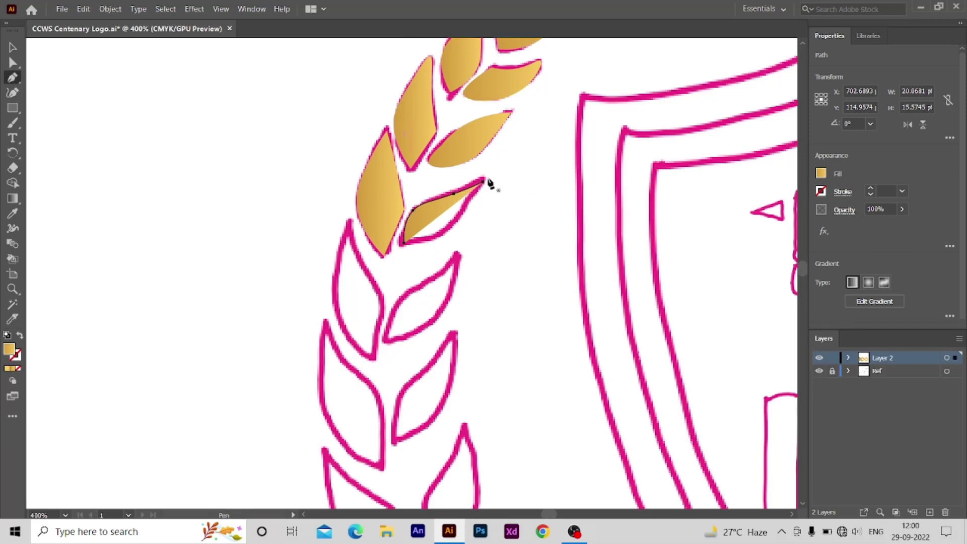
{"action": "key", "text": "shift+grave"}
{"action": "left_click", "coordinate": [451, 231]}
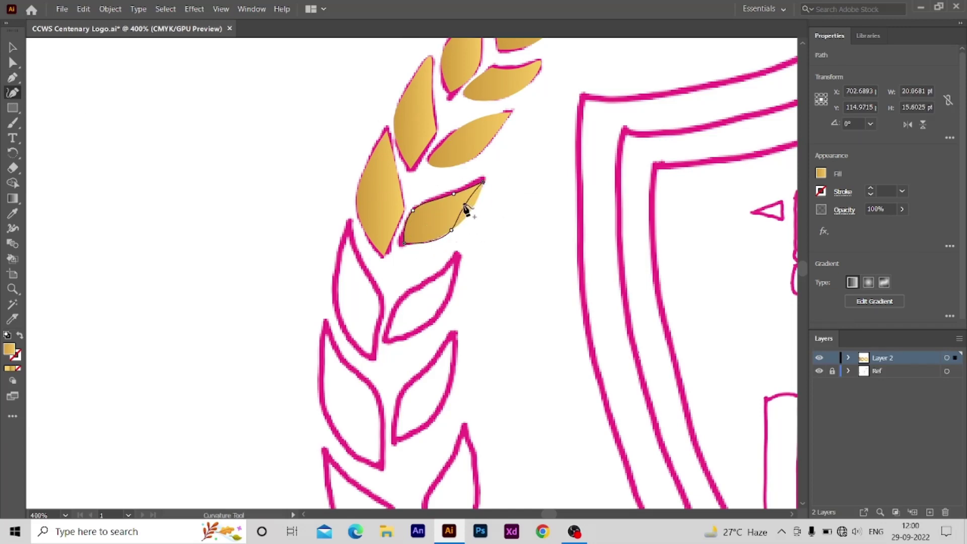
Step: Trace the next gold laurel leaf below the finished inner leaf, curving both edges
{"action": "key", "text": "v"}
{"action": "left_click", "coordinate": [417, 268]}
{"action": "scroll", "coordinate": [453, 202], "scroll_direction": "down", "scroll_amount": 4}
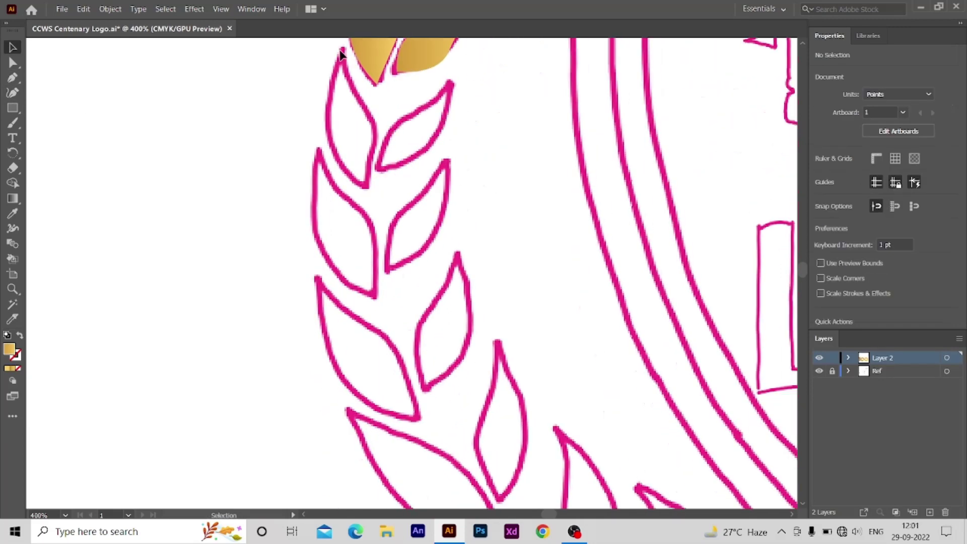
{"action": "left_click", "coordinate": [14, 78]}
{"action": "left_click", "coordinate": [343, 49]}
{"action": "left_click", "coordinate": [367, 187]}
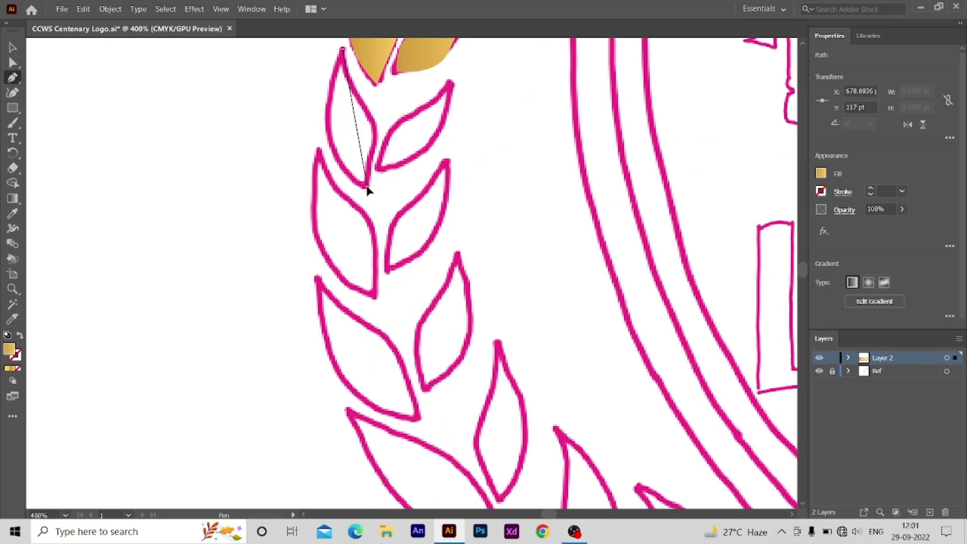
{"action": "key", "text": "shift+grave"}
{"action": "left_click", "coordinate": [337, 146]}
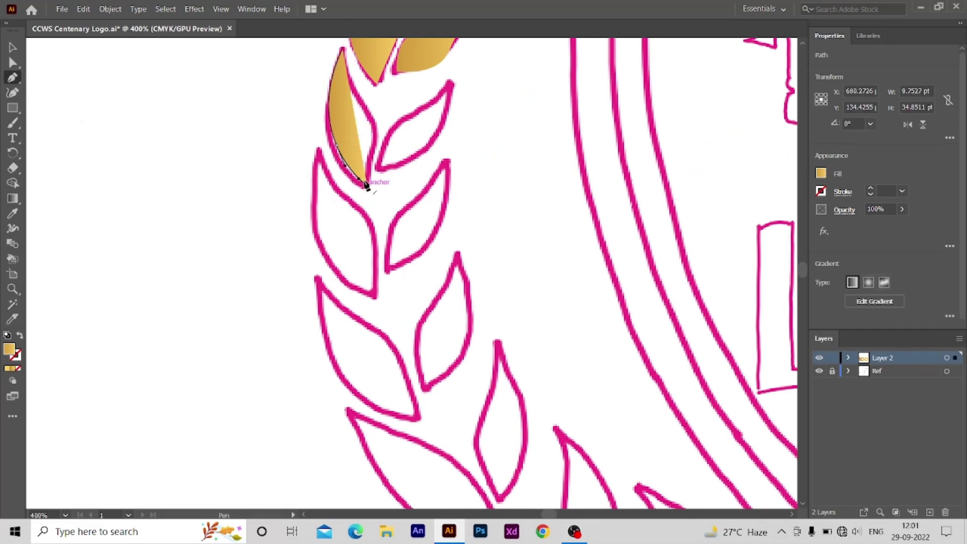
{"action": "left_click", "coordinate": [342, 49]}
{"action": "key", "text": "shift+grave"}
{"action": "left_click", "coordinate": [372, 132]}
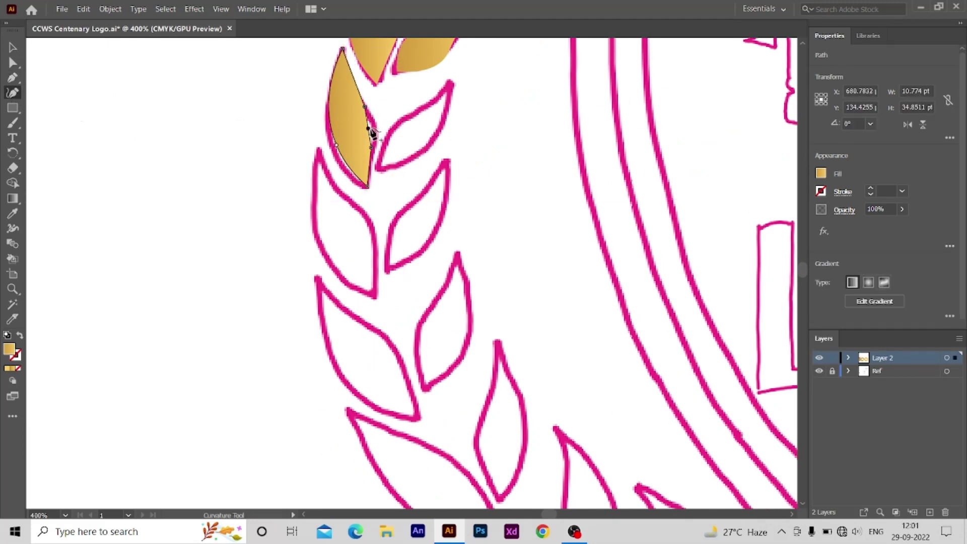
Step: Trace another gold leaf with a curved left edge and a bowed lower-right edge
{"action": "key", "text": "v"}
{"action": "left_click", "coordinate": [453, 158]}
{"action": "scroll", "coordinate": [429, 177], "scroll_direction": "up", "scroll_amount": 3}
{"action": "scroll", "coordinate": [398, 202], "scroll_direction": "up", "scroll_amount": 2}
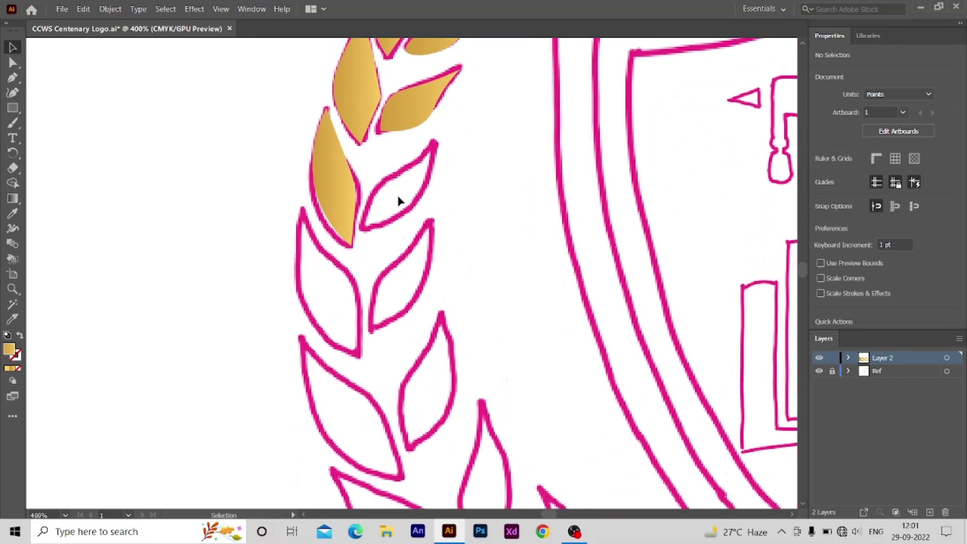
{"action": "left_click", "coordinate": [361, 228]}
{"action": "left_click", "coordinate": [437, 146]}
{"action": "key", "text": "shift+grave"}
{"action": "left_click", "coordinate": [380, 180]}
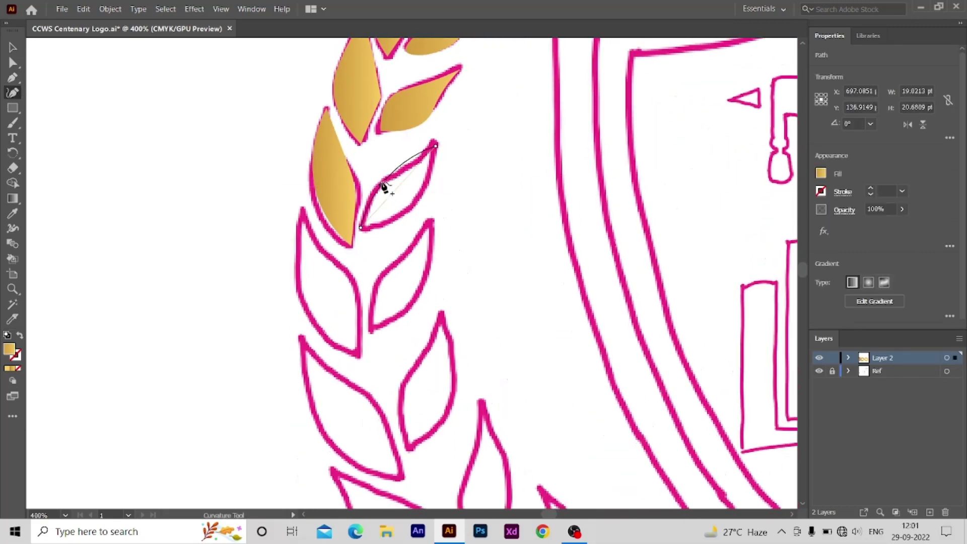
{"action": "left_click", "coordinate": [413, 161]}
{"action": "left_click", "coordinate": [434, 146]}
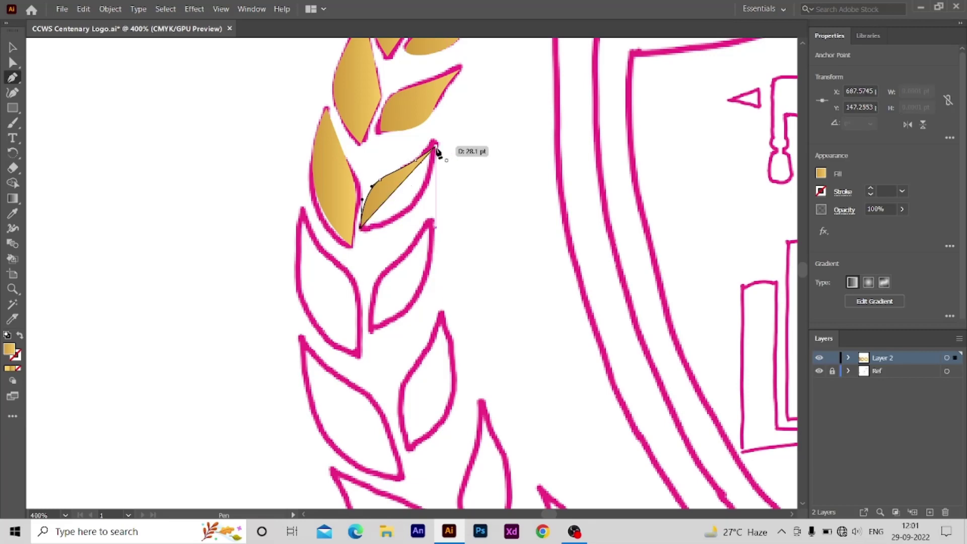
{"action": "left_click_drag", "start_coordinate": [400, 196], "coordinate": [416, 204]}
{"action": "key", "text": "Escape"}
Step: Trace the next leaf, widening its right edge and confirming its gold fill
{"action": "key", "text": "p"}
{"action": "scroll", "coordinate": [552, 291], "scroll_direction": "down", "scroll_amount": 1}
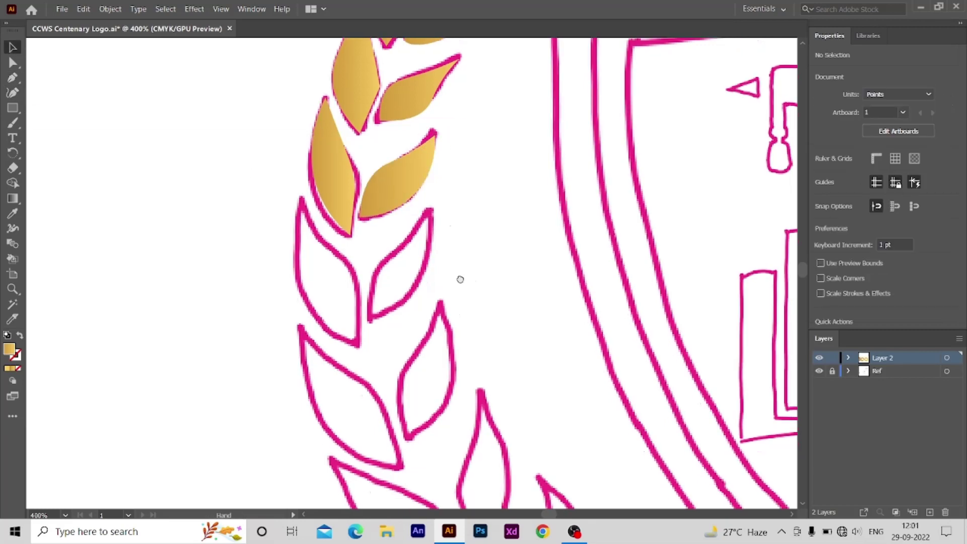
{"action": "scroll", "coordinate": [458, 277], "scroll_direction": "down", "scroll_amount": 3}
{"action": "left_click", "coordinate": [329, 85]}
{"action": "key", "text": "shift+grave"}
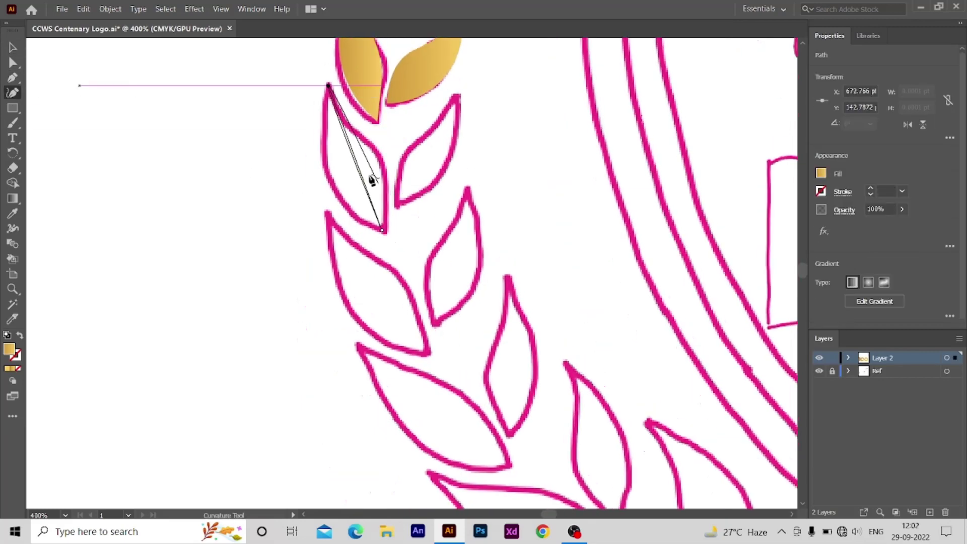
{"action": "left_click", "coordinate": [334, 192]}
{"action": "left_click", "coordinate": [317, 124]}
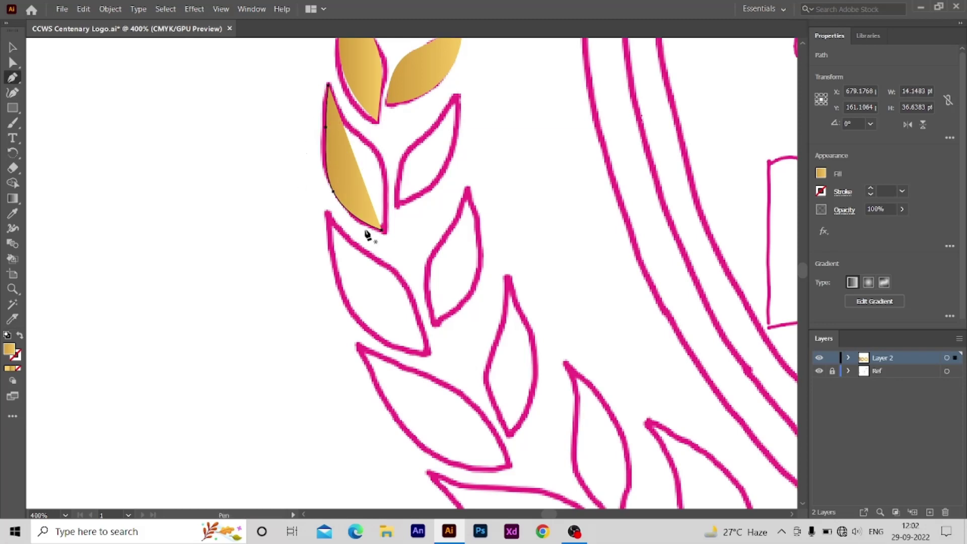
{"action": "left_click", "coordinate": [382, 171]}
{"action": "left_click", "coordinate": [821, 173]}
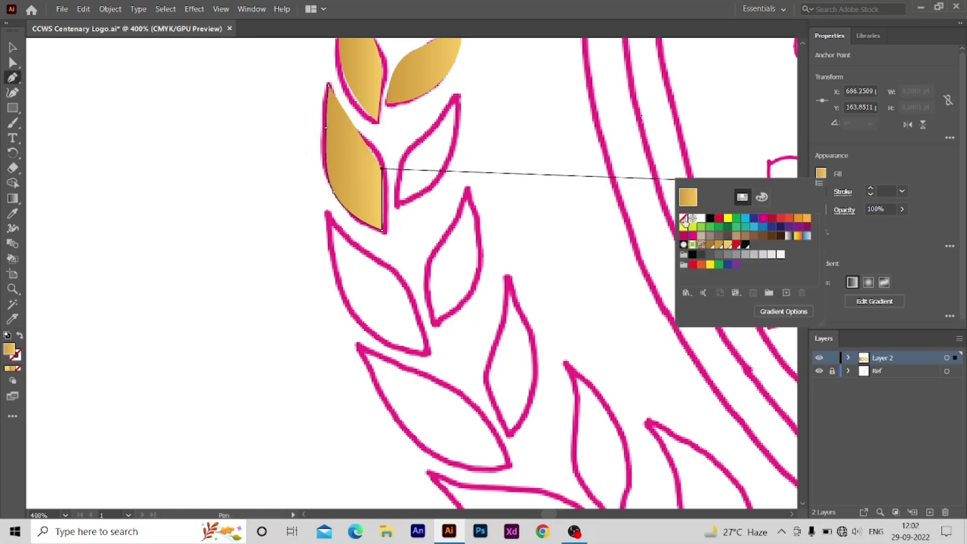
{"action": "left_click", "coordinate": [343, 130]}
{"action": "key", "text": "shift+grave"}
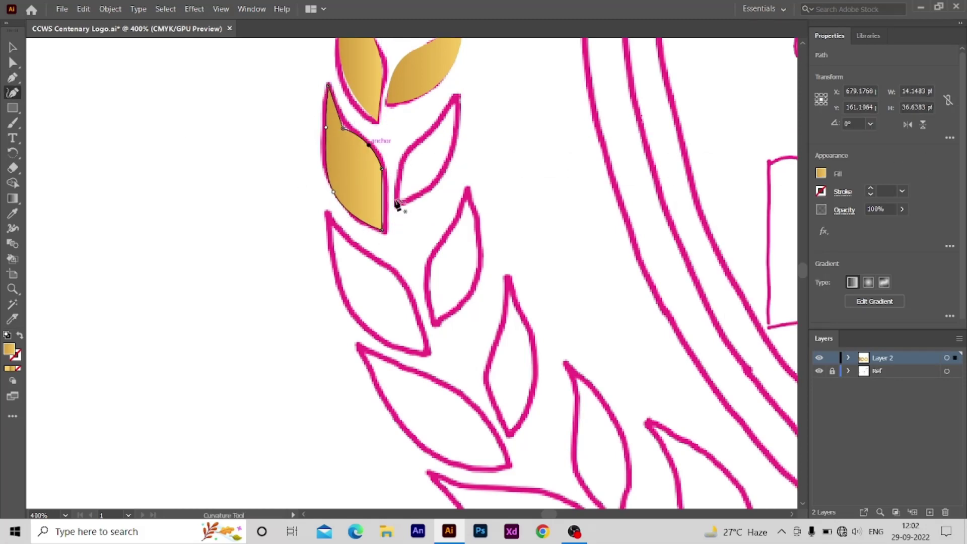
{"action": "key", "text": "ctrl+shift+a"}
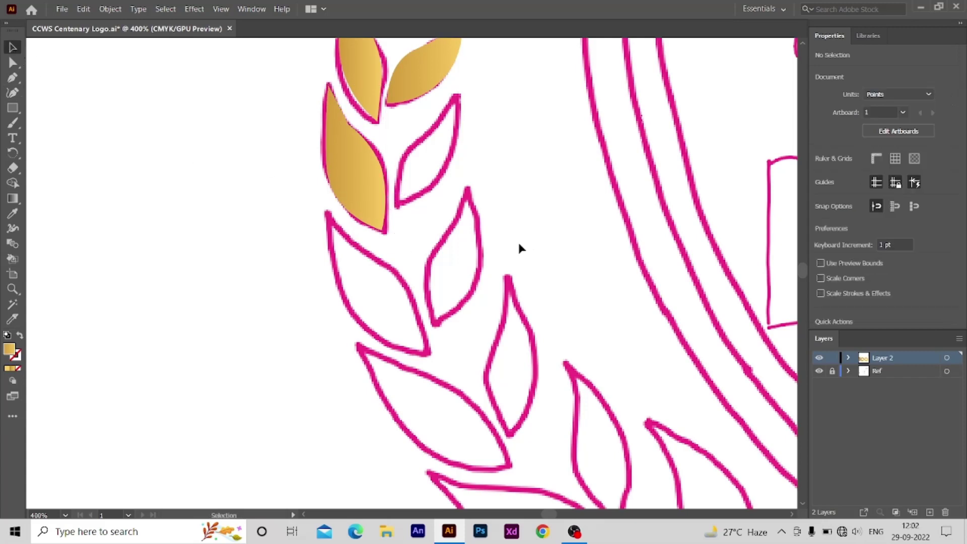
{"action": "key", "text": "p"}
Step: Trace a leaf from its lower tip to top tip with curved left and right edges
{"action": "left_click", "coordinate": [397, 205]}
{"action": "left_click", "coordinate": [458, 97]}
{"action": "key", "text": "shift+grave"}
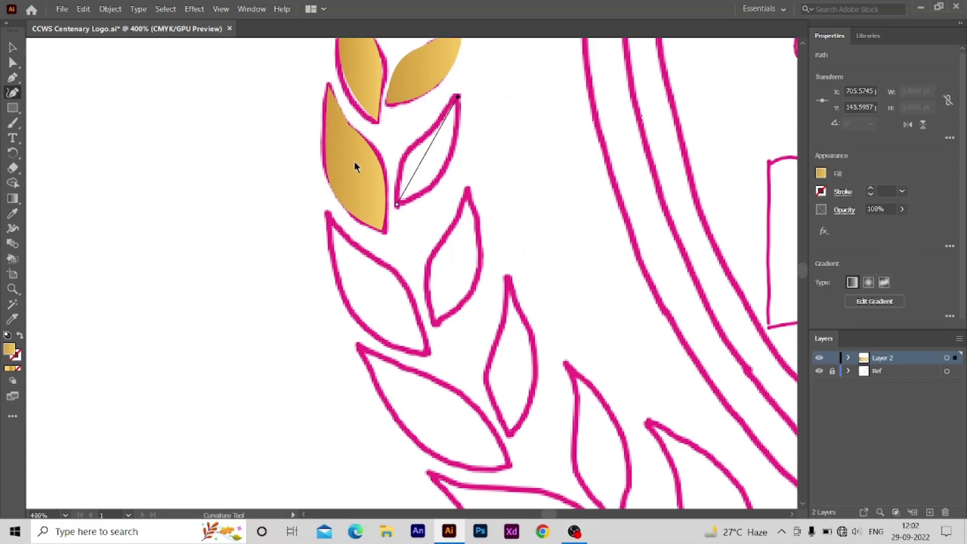
{"action": "left_click", "coordinate": [404, 146]}
{"action": "left_click", "coordinate": [434, 124]}
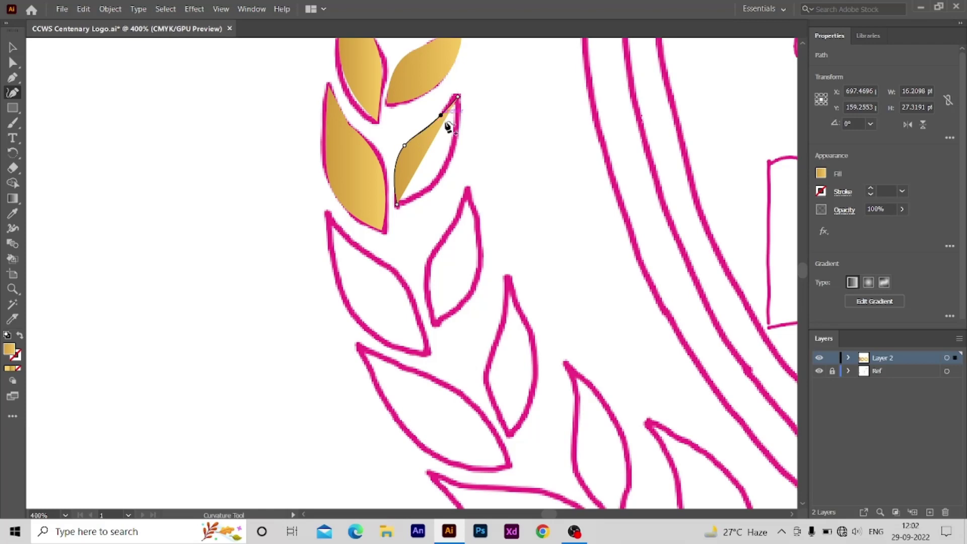
{"action": "left_click", "coordinate": [441, 179]}
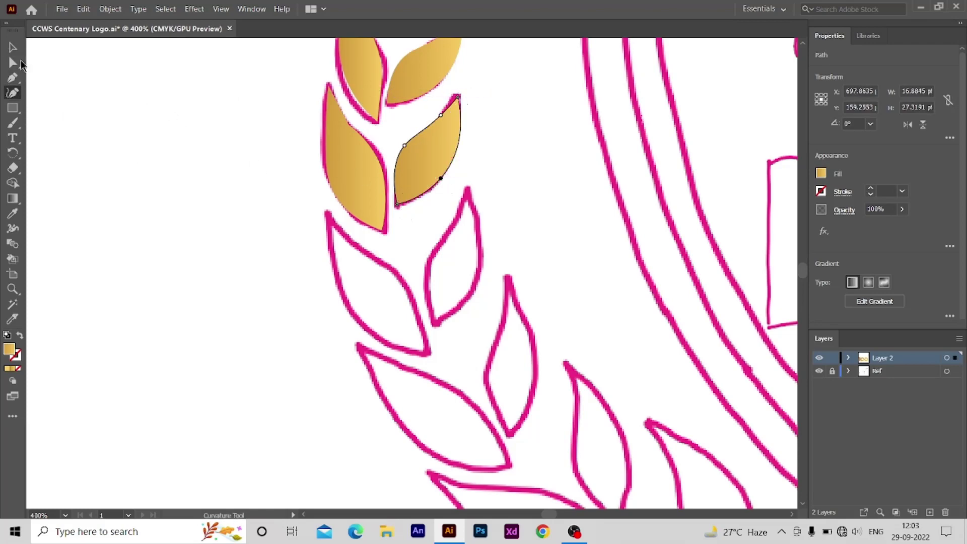
{"action": "left_click", "coordinate": [12, 47]}
{"action": "key", "text": "ctrl+shift+a"}
Step: Bring the lower unfilled leaves into view and trace the first one
{"action": "left_click_drag", "start_coordinate": [410, 341], "coordinate": [315, 217]}
{"action": "left_click", "coordinate": [223, 77]}
{"action": "left_click", "coordinate": [323, 216]}
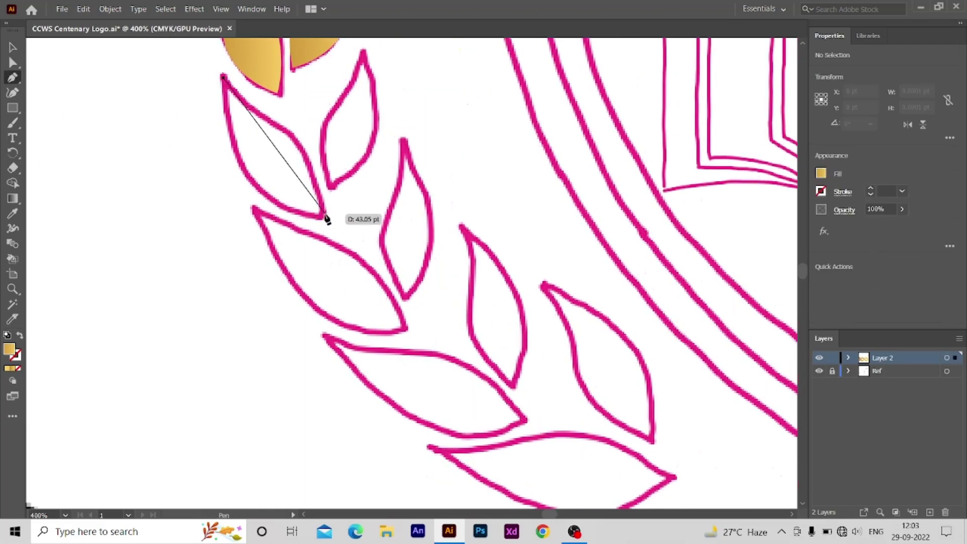
{"action": "key", "text": "shift+grave"}
{"action": "left_click", "coordinate": [263, 196]}
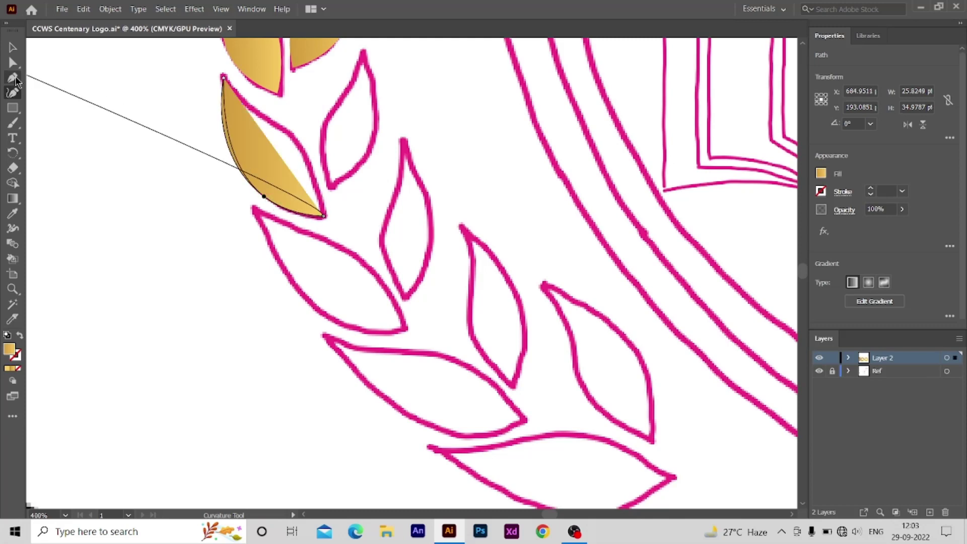
{"action": "left_click", "coordinate": [223, 78]}
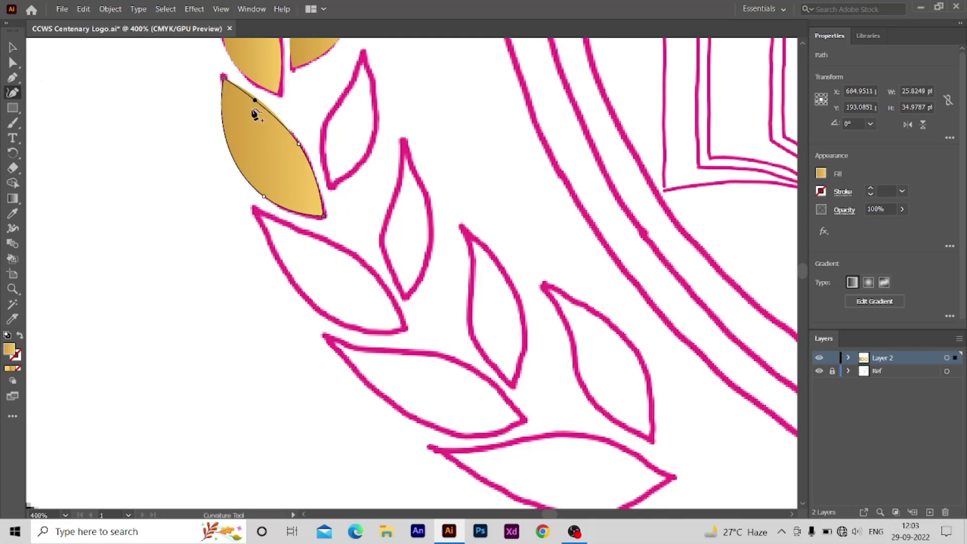
{"action": "left_click", "coordinate": [193, 149], "text": "ctrl"}
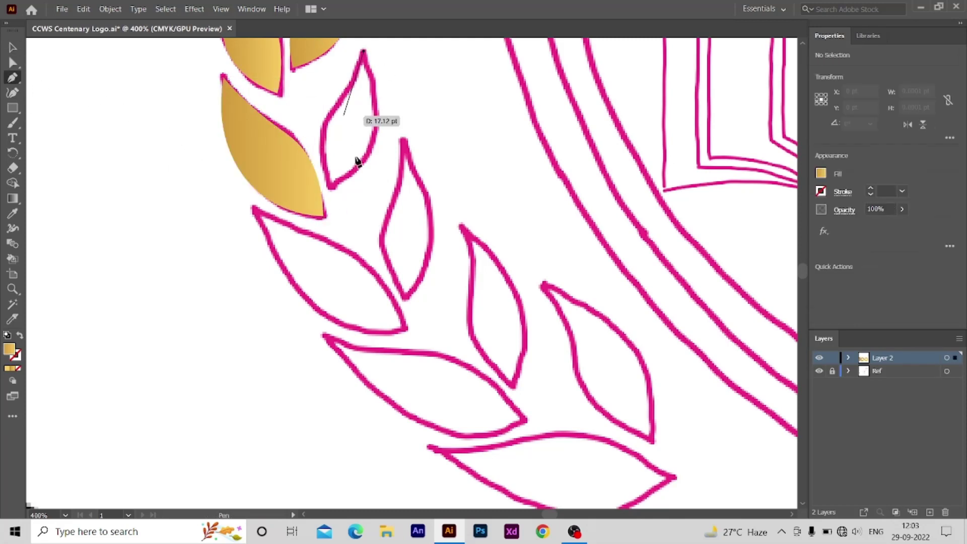
Step: Trace a small gold leaf, shaping its right edge into a curve
{"action": "left_click", "coordinate": [332, 187]}
{"action": "key", "text": "shift+grave"}
{"action": "left_click", "coordinate": [324, 112]}
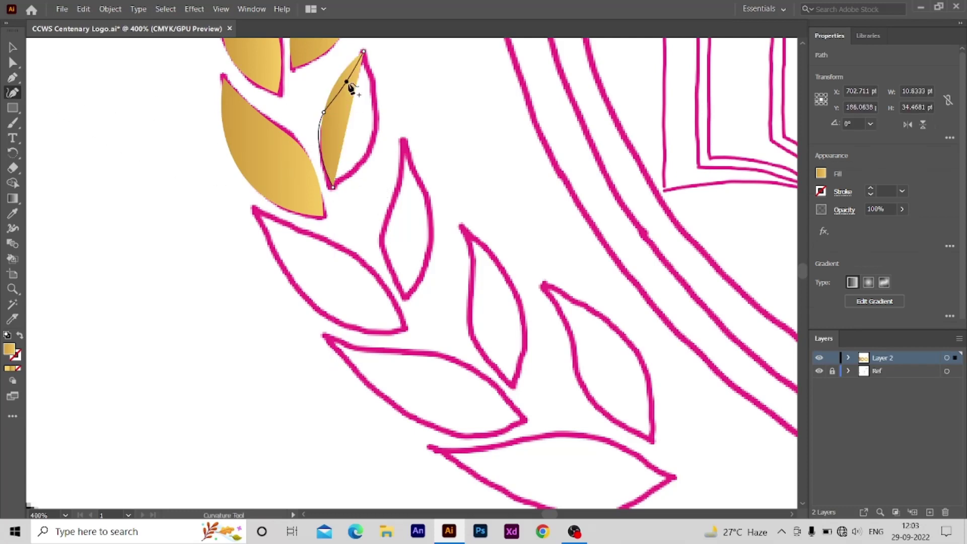
{"action": "left_click", "coordinate": [12, 78]}
{"action": "left_click", "coordinate": [362, 51]}
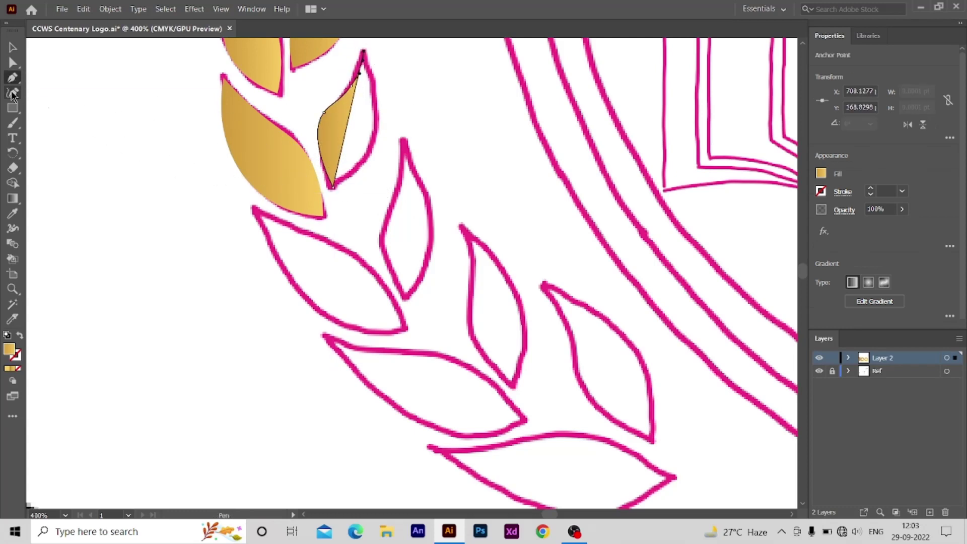
{"action": "left_click", "coordinate": [13, 93]}
{"action": "mouse_move", "coordinate": [347, 120]}
{"action": "left_mouse_down"}
{"action": "mouse_move", "coordinate": [374, 147]}
{"action": "mouse_move", "coordinate": [357, 86]}
{"action": "left_mouse_up"}
{"action": "key", "text": "v"}
{"action": "left_click", "coordinate": [375, 233]}
Step: Trace the next leaf between its left and right tips, curving its lower and top edges
{"action": "left_click", "coordinate": [12, 93]}
{"action": "left_click", "coordinate": [228, 125]}
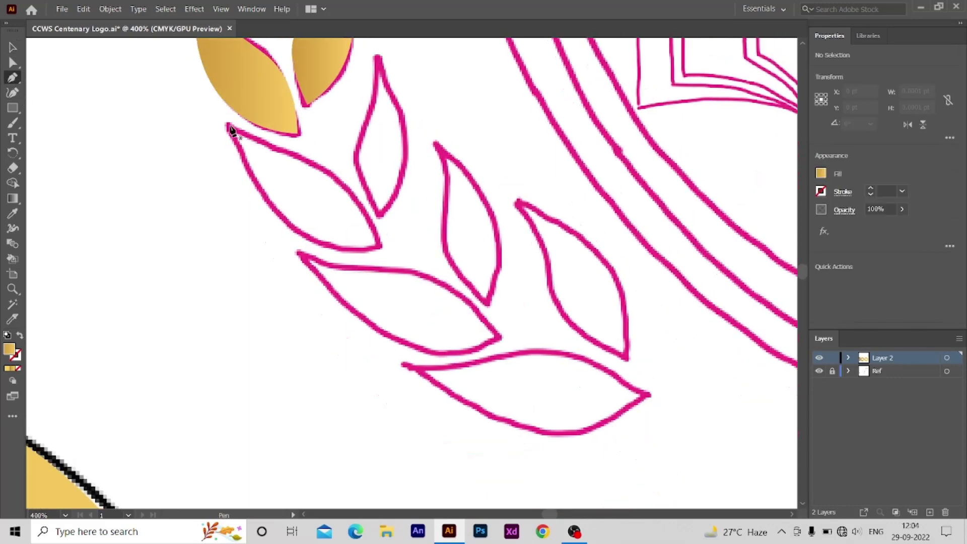
{"action": "left_click", "coordinate": [379, 245]}
{"action": "left_click", "coordinate": [228, 125]}
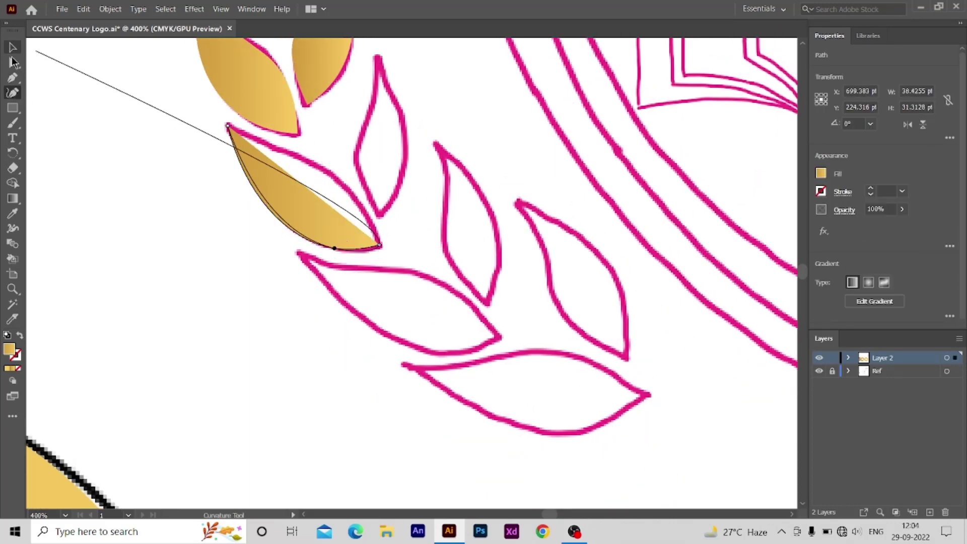
{"action": "left_click_drag", "start_coordinate": [357, 97], "coordinate": [199, 112]}
{"action": "key", "text": "p"}
{"action": "key", "text": "shift+grave"}
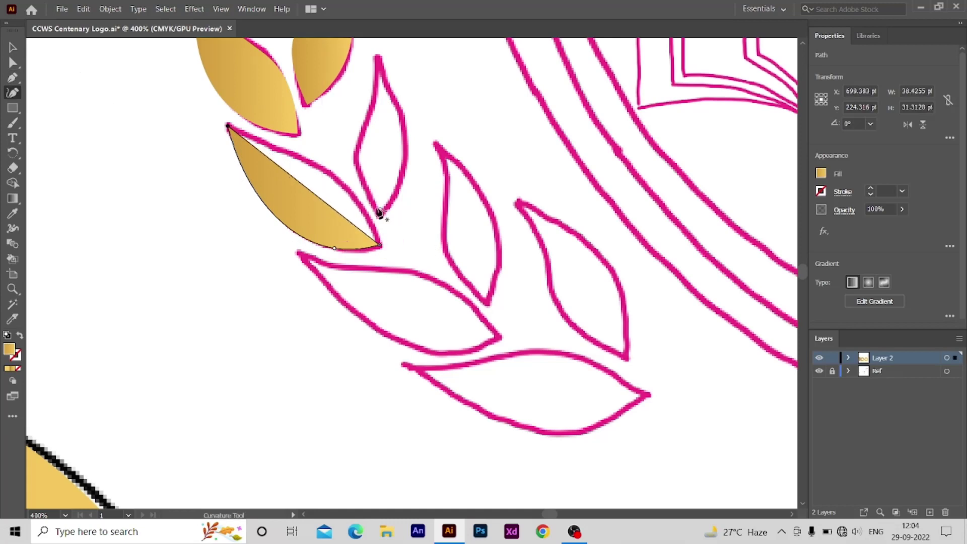
{"action": "left_click", "coordinate": [341, 181]}
{"action": "key", "text": "p"}
{"action": "left_click", "coordinate": [164, 155], "text": "ctrl"}
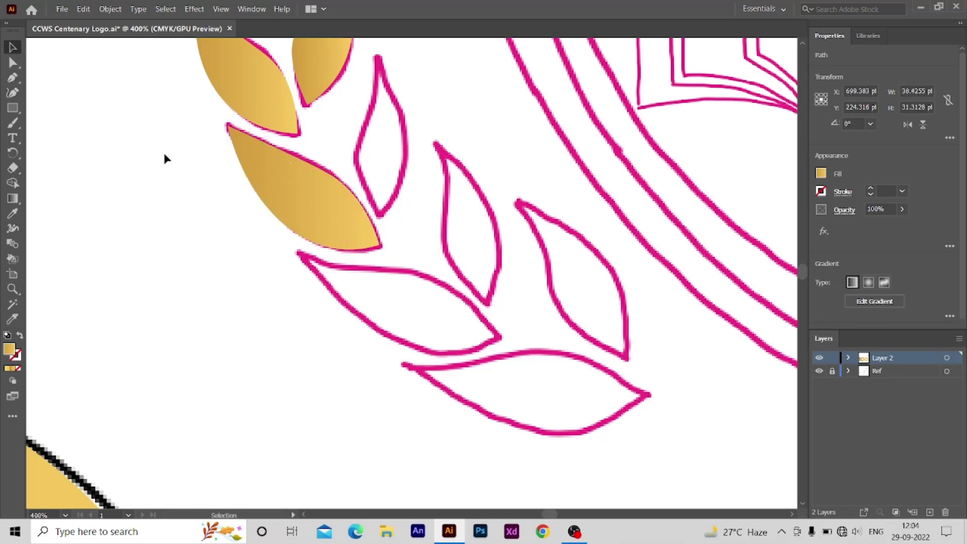
Step: Trace another leaf upward from its bottom tip, curving its right and left sides
{"action": "left_click", "coordinate": [380, 217]}
{"action": "key", "text": "shift+grave"}
{"action": "left_click", "coordinate": [407, 148]}
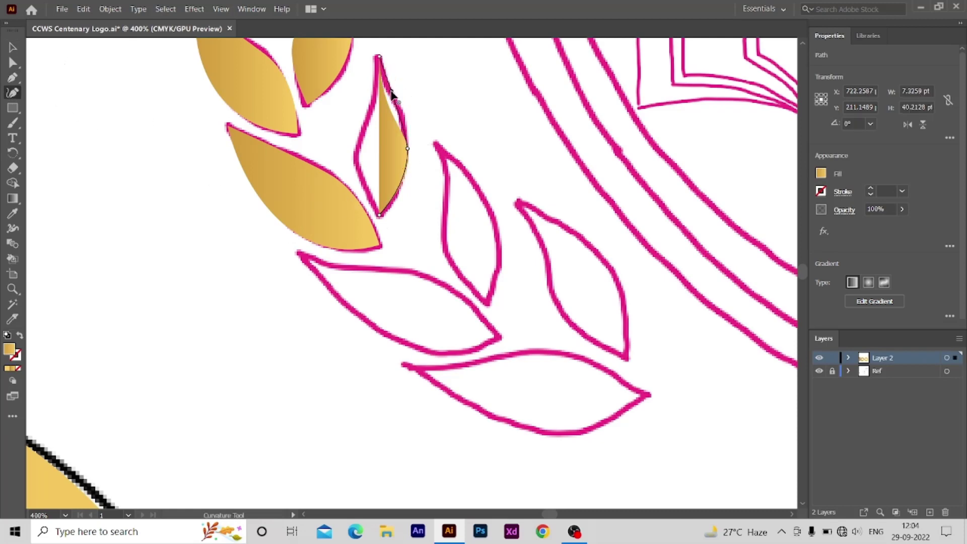
{"action": "left_click", "coordinate": [392, 91]}
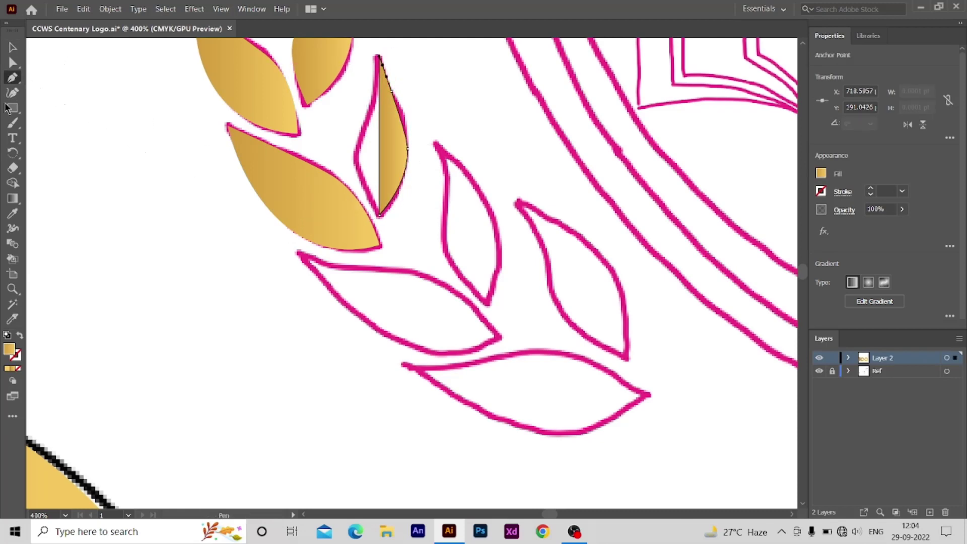
{"action": "left_click", "coordinate": [357, 158]}
{"action": "key", "text": "ctrl+shift+a"}
{"action": "key", "text": "p"}
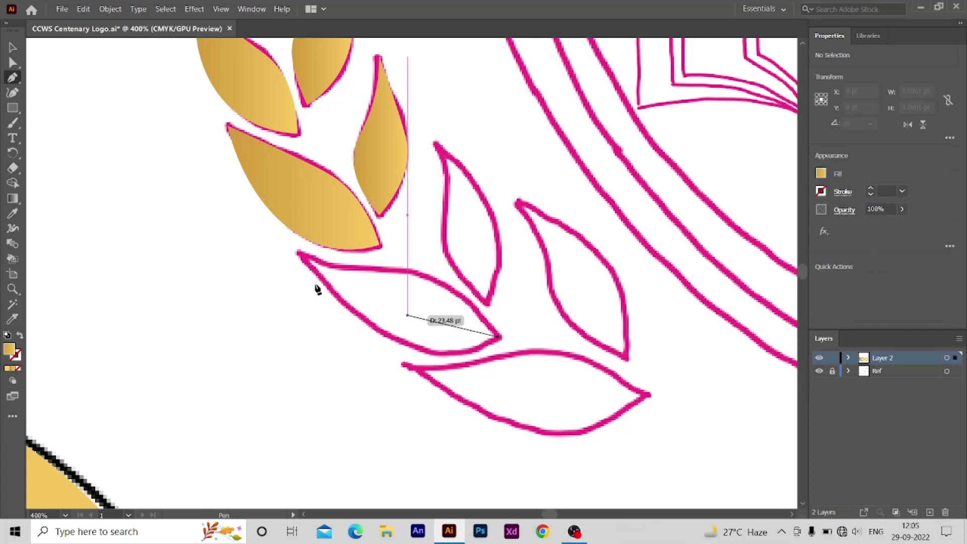
Step: Trace a horizontal leaf from left tip to right tip with curved bottom and upper edges
{"action": "left_click", "coordinate": [299, 254]}
{"action": "key", "text": "shift+grave"}
{"action": "left_click", "coordinate": [458, 353]}
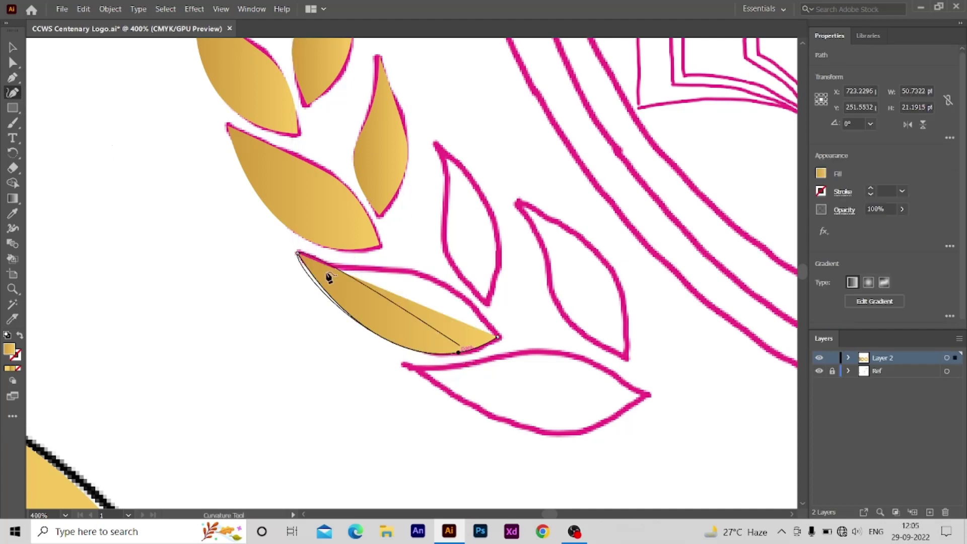
{"action": "left_click", "coordinate": [498, 337]}
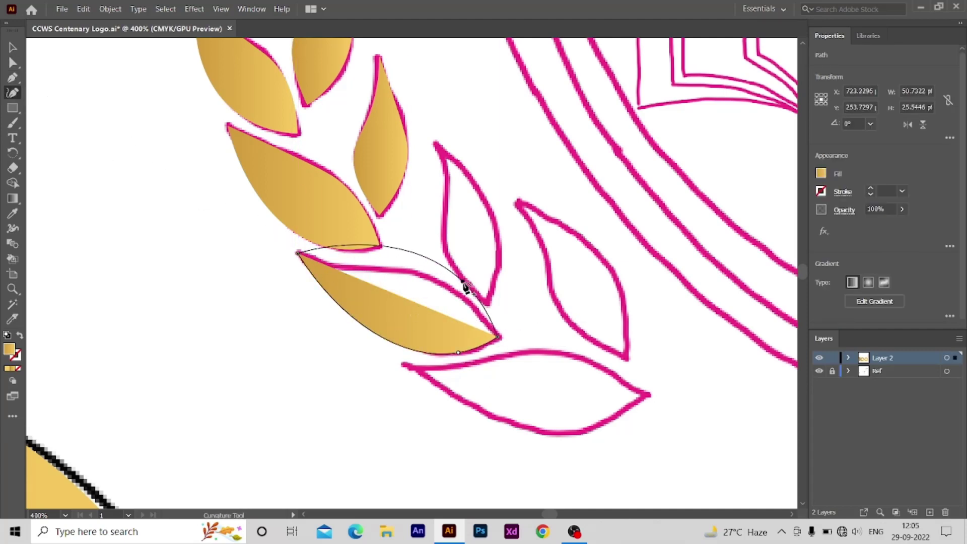
{"action": "left_click", "coordinate": [463, 300]}
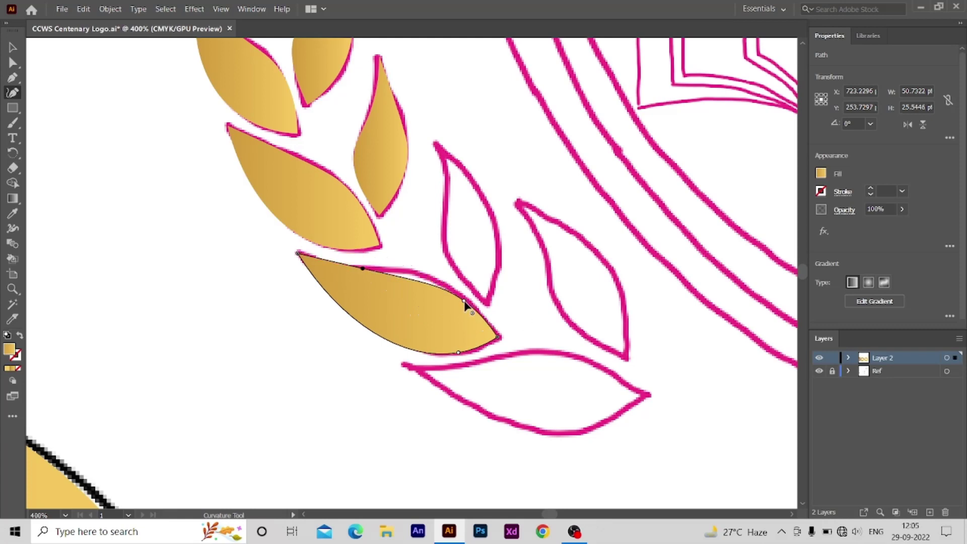
{"action": "key", "text": "shift+grave"}
{"action": "left_click", "coordinate": [437, 144]}
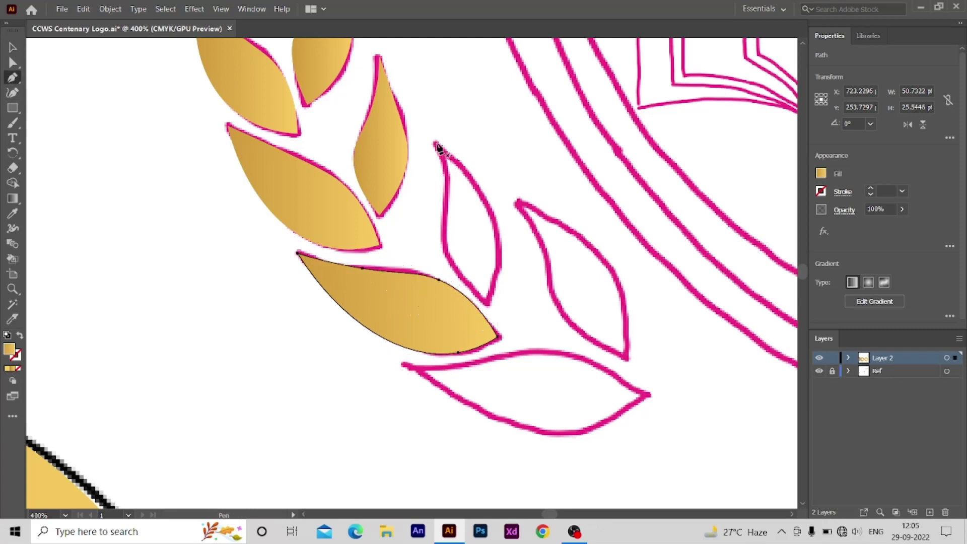
Step: Trace the next leaf down from its top tip, curving its right and left edges
{"action": "left_click", "coordinate": [488, 304]}
{"action": "left_click", "coordinate": [496, 224]}
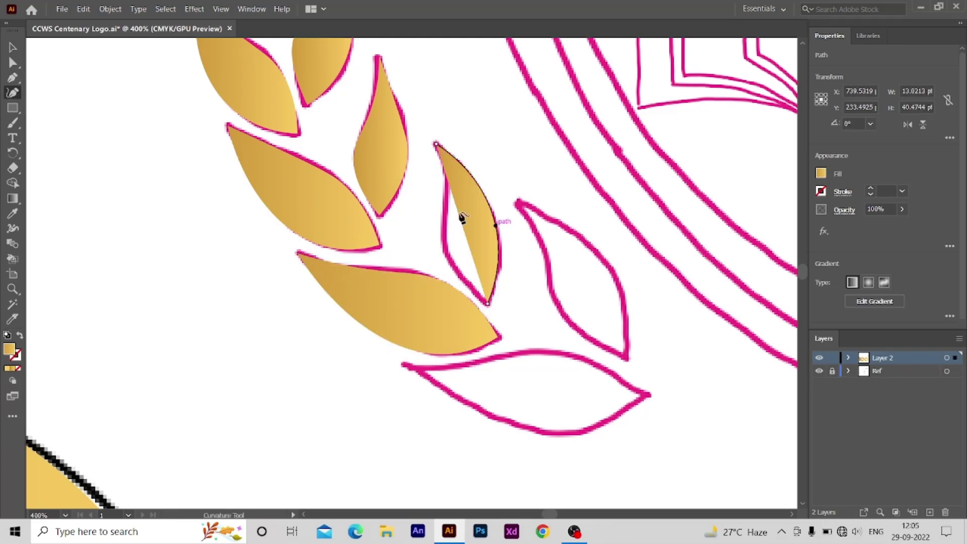
{"action": "key", "text": "p"}
{"action": "key", "text": "shift+grave"}
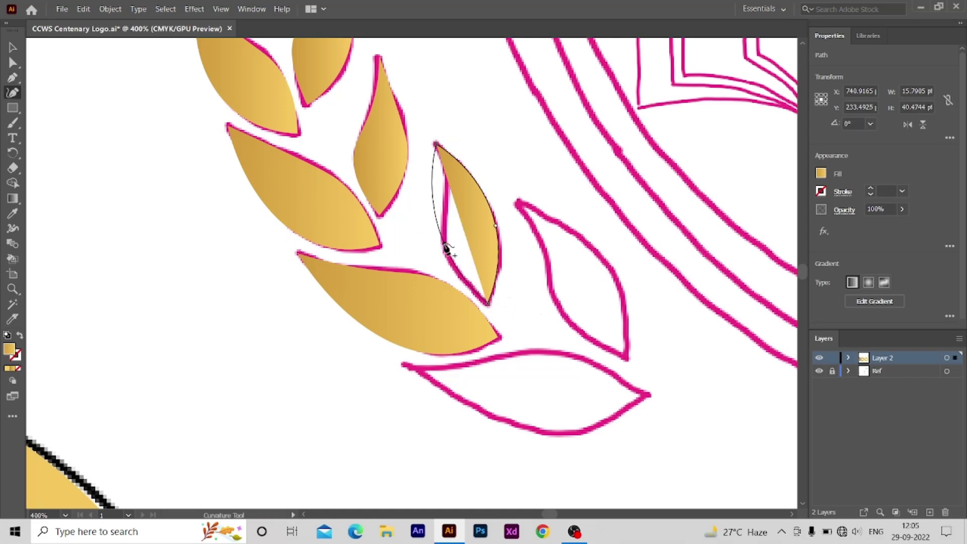
{"action": "left_click", "coordinate": [442, 249]}
{"action": "key", "text": "Escape"}
Step: Trace a wide lower leaf, following the sketch's curved bottom and top edges
{"action": "key", "text": "p"}
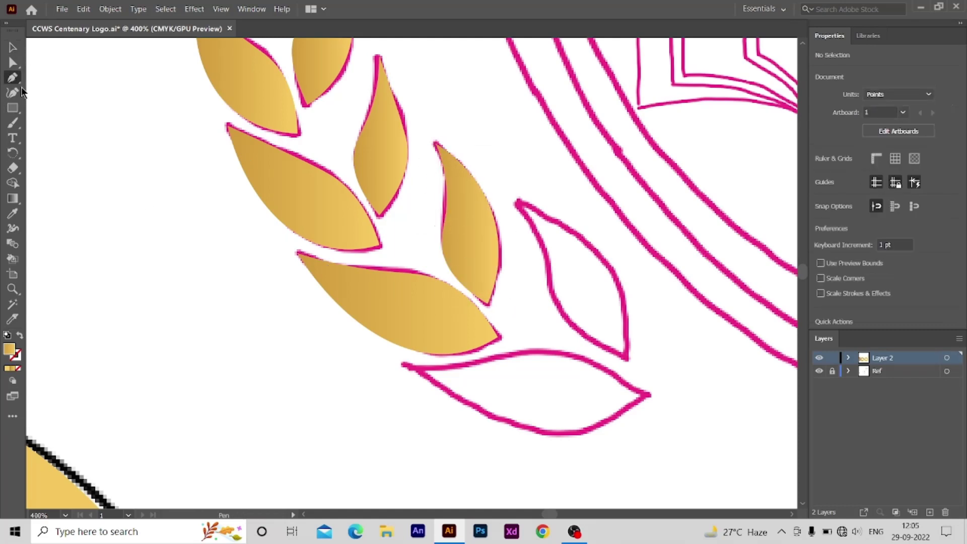
{"action": "left_click", "coordinate": [406, 365]}
{"action": "left_click", "coordinate": [647, 395]}
{"action": "left_click", "coordinate": [585, 429]}
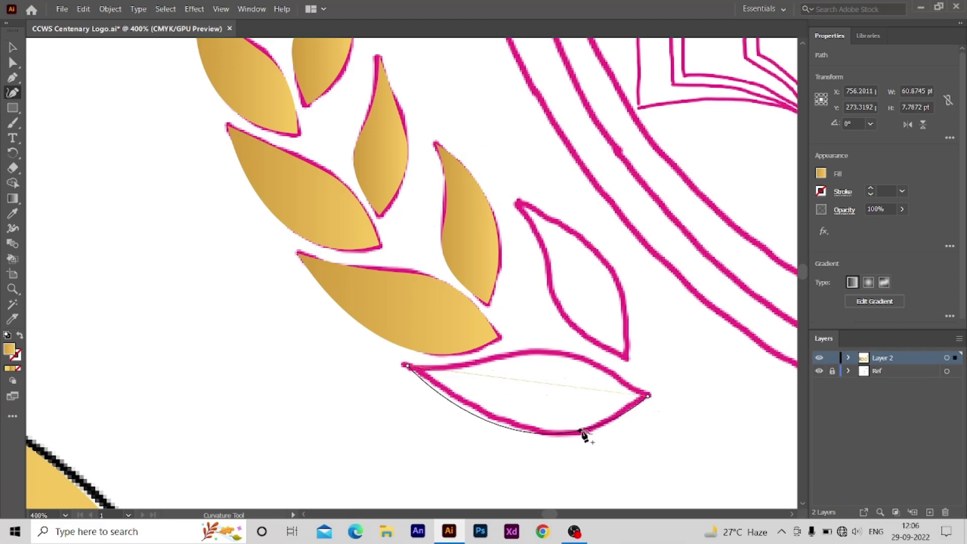
{"action": "key", "text": "p"}
{"action": "left_click", "coordinate": [11, 94]}
{"action": "left_click", "coordinate": [585, 357]}
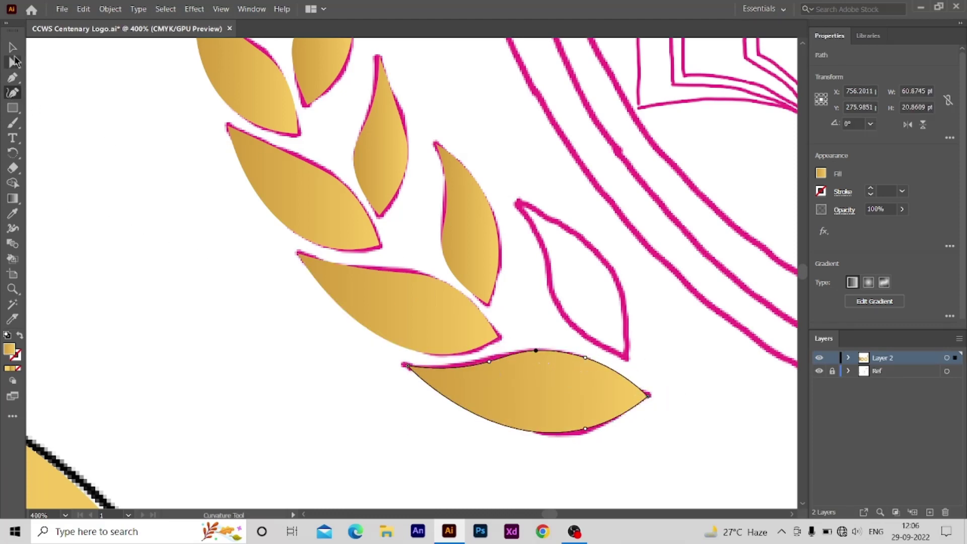
{"action": "key", "text": "Escape"}
Step: Trace the last leaf, bending its left edge to match the sketch
{"action": "key", "text": "p"}
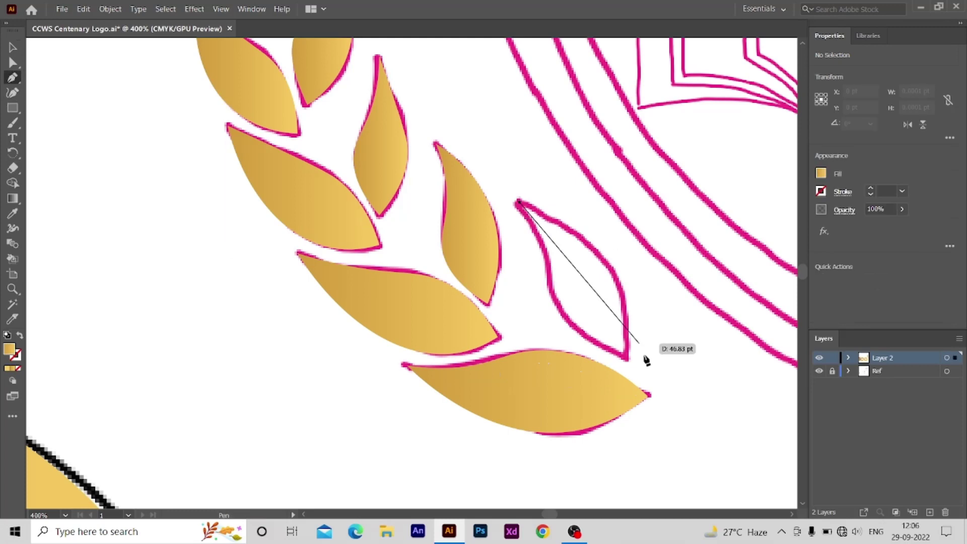
{"action": "left_click", "coordinate": [627, 358]}
{"action": "left_click", "coordinate": [12, 93]}
{"action": "left_click", "coordinate": [608, 264]}
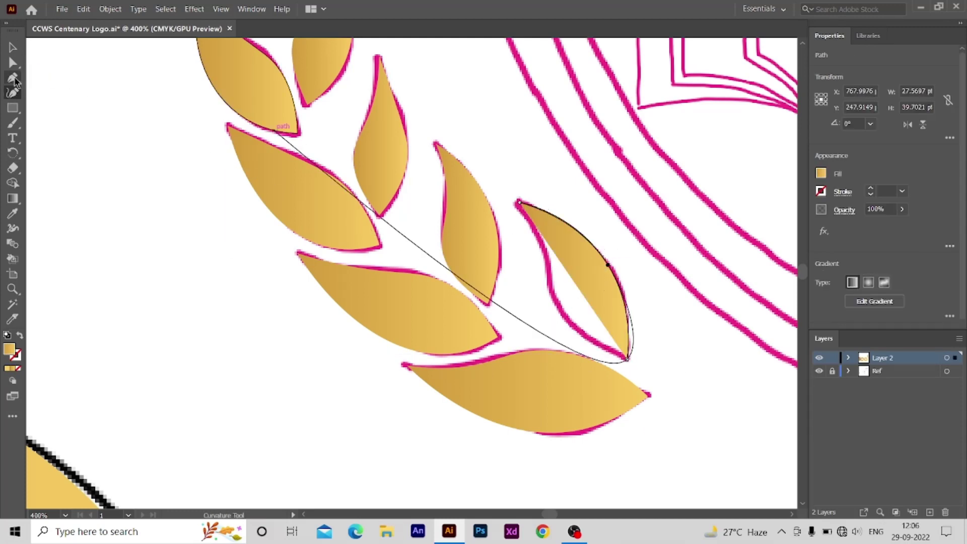
{"action": "left_click", "coordinate": [627, 359]}
{"action": "left_click", "coordinate": [577, 291]}
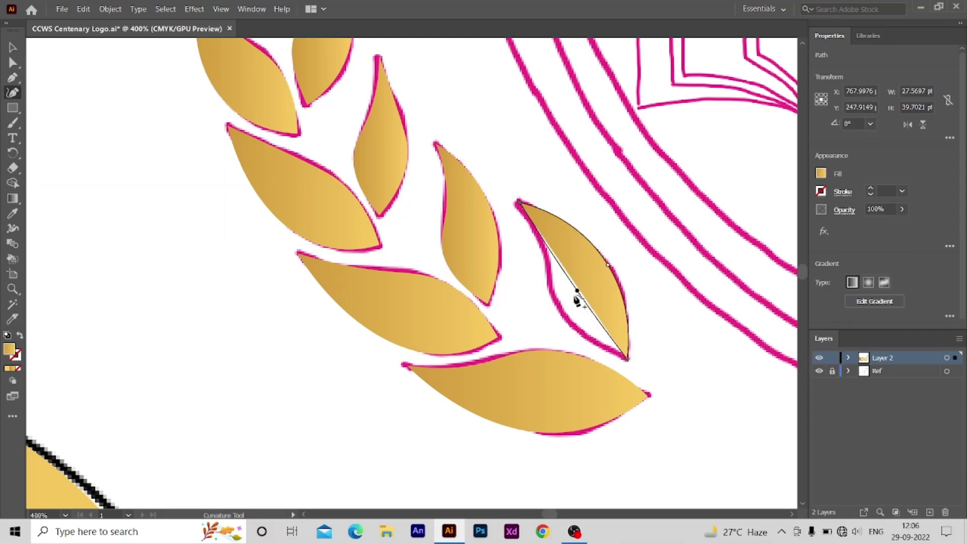
{"action": "left_click_drag", "start_coordinate": [577, 292], "coordinate": [549, 272]}
{"action": "key", "text": "Escape"}
Step: Zoom out, select the gold laurel branch and drag it onto the left pasteboard
{"action": "key", "text": "z"}
{"action": "left_click", "coordinate": [280, 256], "text": "alt"}
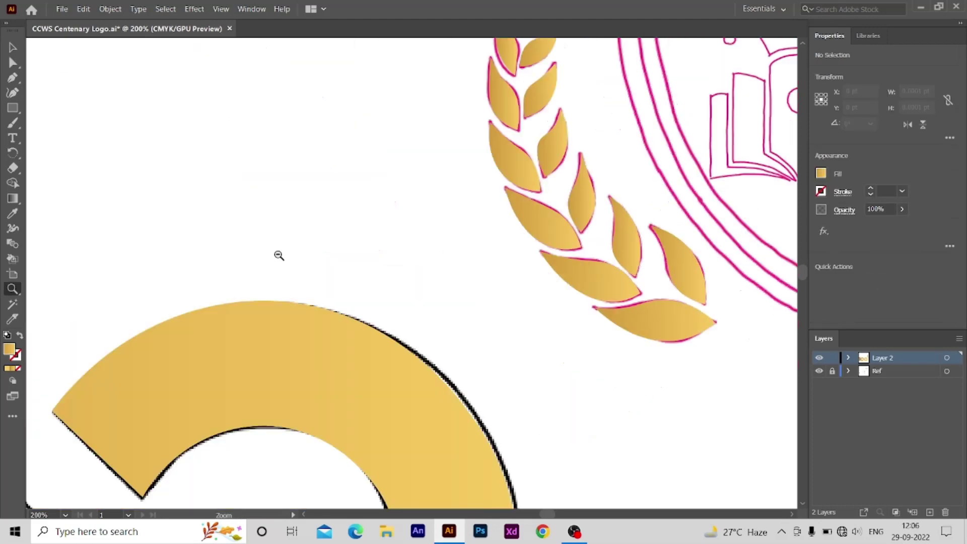
{"action": "key", "text": "ctrl+minus"}
{"action": "key", "text": "ctrl+minus"}
{"action": "key", "text": "ctrl+minus"}
{"action": "key", "text": "v"}
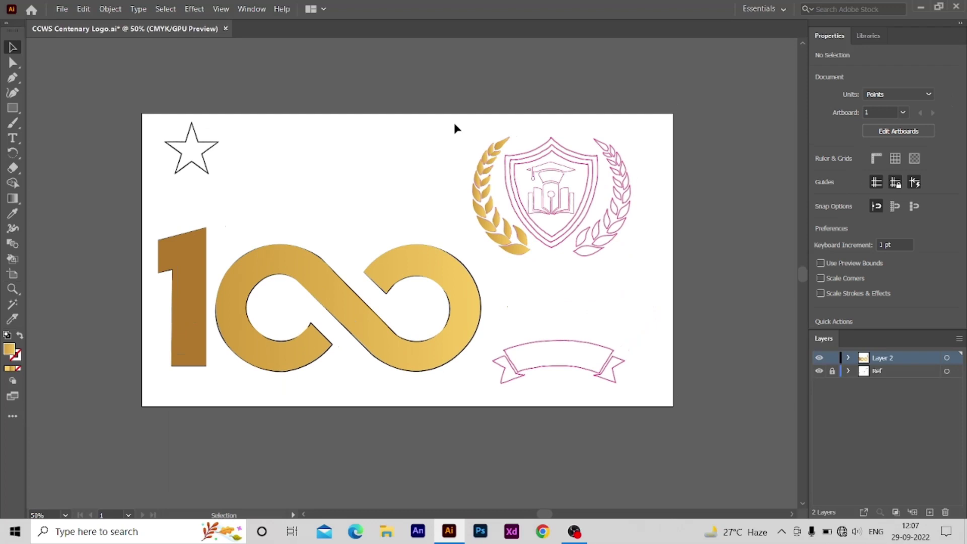
{"action": "left_click_drag", "start_coordinate": [460, 127], "coordinate": [534, 211]}
{"action": "left_click_drag", "start_coordinate": [559, 258], "coordinate": [559, 258]}
{"action": "left_click_drag", "start_coordinate": [504, 222], "coordinate": [70, 224]}
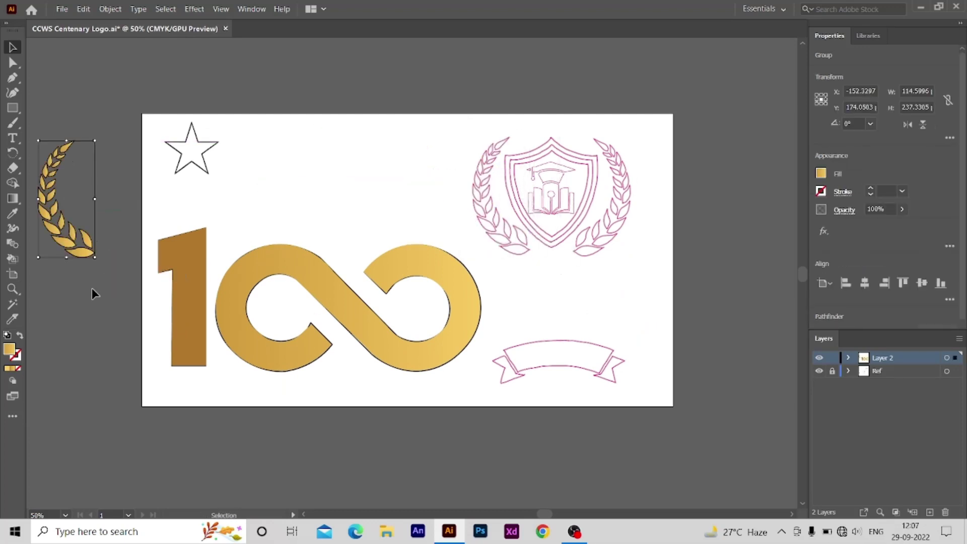
{"action": "left_click_drag", "start_coordinate": [112, 184], "coordinate": [277, 189]}
{"action": "left_click", "coordinate": [642, 365]}
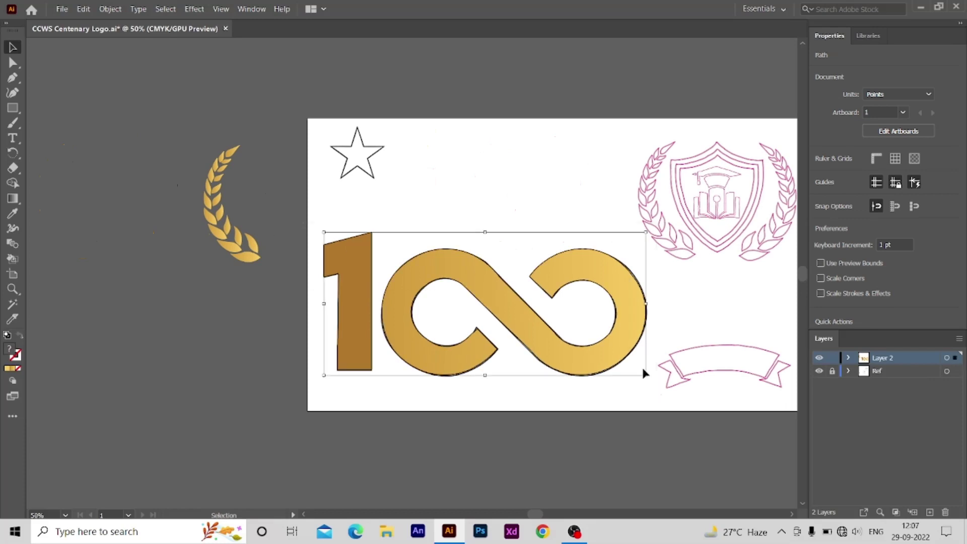
{"action": "left_click", "coordinate": [536, 169]}
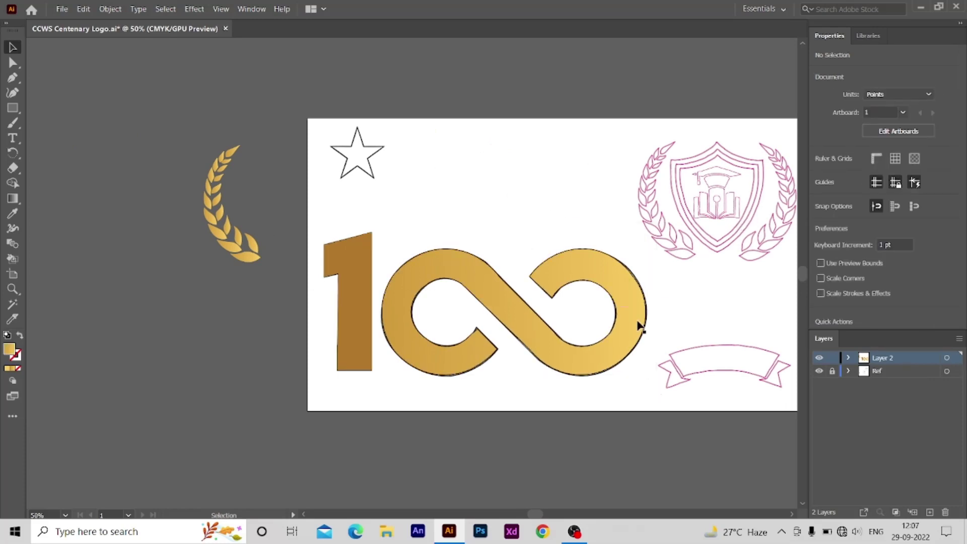
Step: Drag the infinity's inner and lower anchors so its gold strands cross
{"action": "key", "text": "z"}
{"action": "left_click", "coordinate": [393, 272], "text": "alt"}
{"action": "left_click_drag", "start_coordinate": [393, 271], "coordinate": [393, 272]}
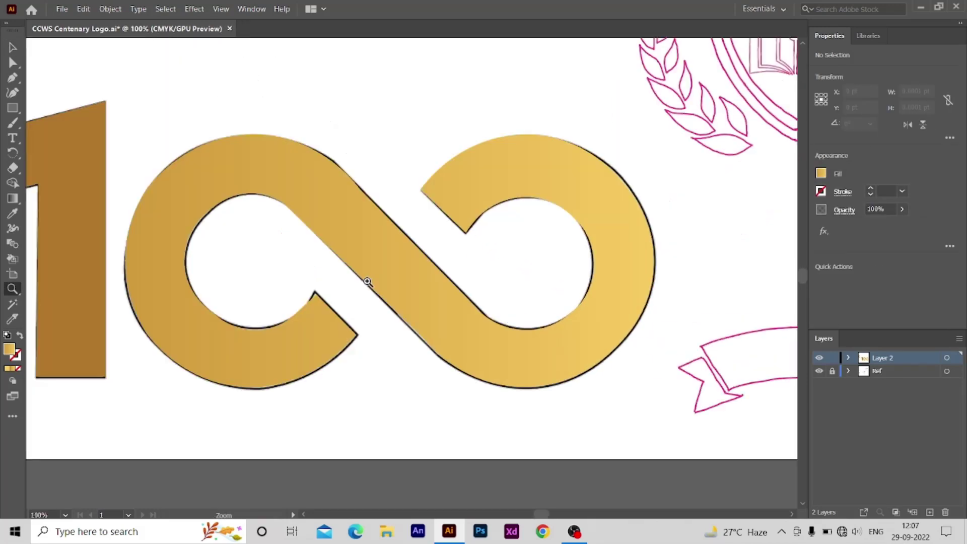
{"action": "key", "text": "a"}
{"action": "left_click", "coordinate": [377, 350]}
{"action": "left_click_drag", "start_coordinate": [336, 293], "coordinate": [495, 139]}
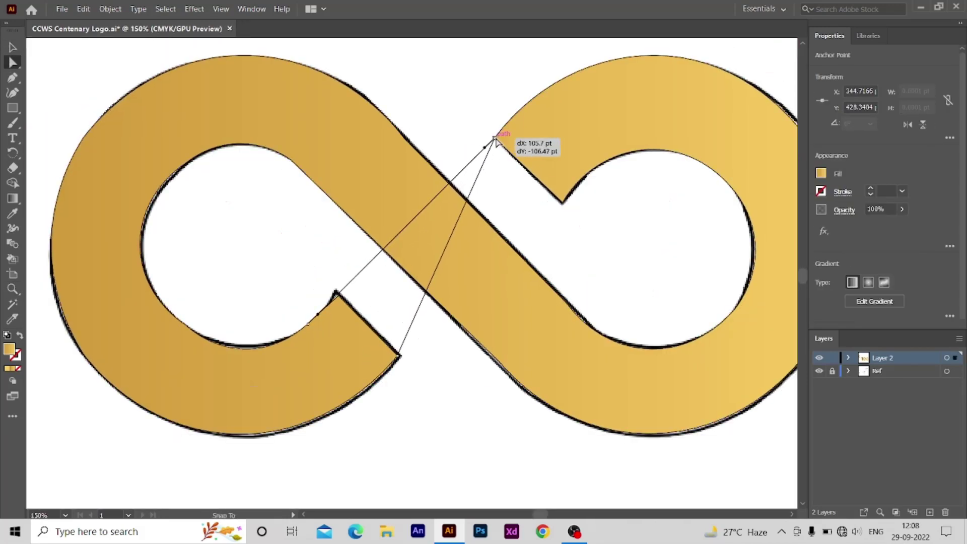
{"action": "left_click_drag", "start_coordinate": [399, 356], "coordinate": [560, 205]}
{"action": "left_click", "coordinate": [32, 65]}
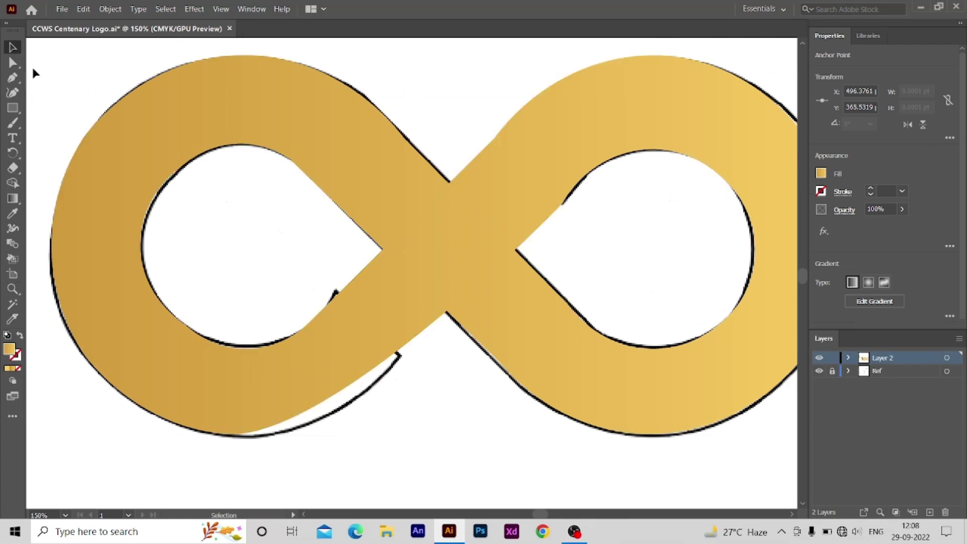
{"action": "key", "text": "ctrl+minus"}
{"action": "key", "text": "ctrl+minus"}
{"action": "key", "text": "ctrl+minus"}
Step: Delete the anchors of the infinity's right loop, leaving it unfilled
{"action": "key", "text": "a"}
{"action": "left_click", "coordinate": [282, 280]}
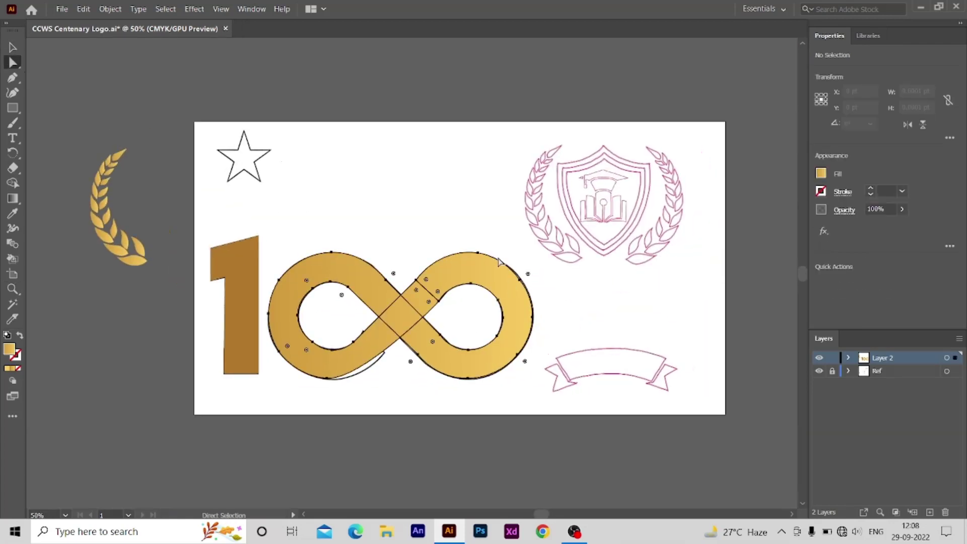
{"action": "left_click_drag", "start_coordinate": [461, 212], "coordinate": [540, 377]}
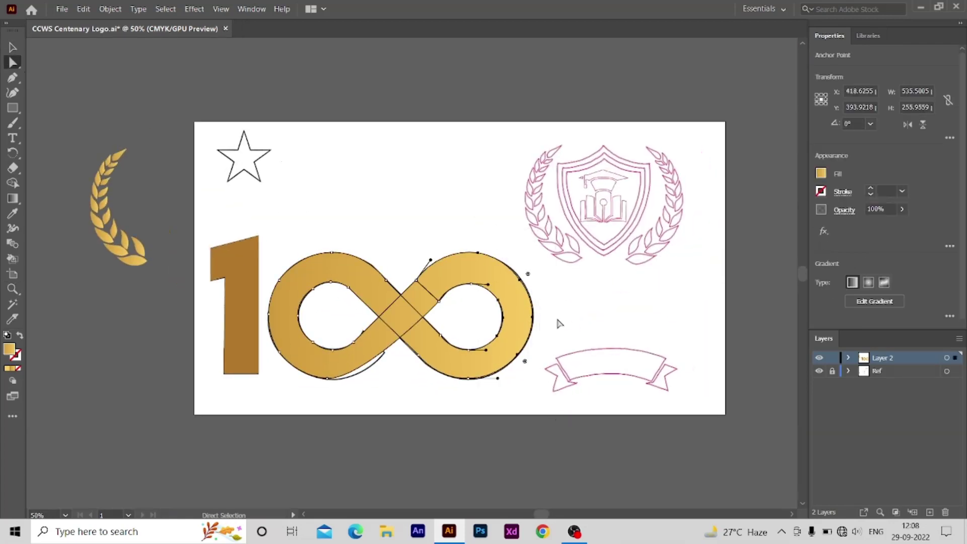
{"action": "key", "text": "Delete"}
{"action": "key", "text": "ctrl+z"}
{"action": "left_click_drag", "start_coordinate": [501, 216], "coordinate": [553, 402]}
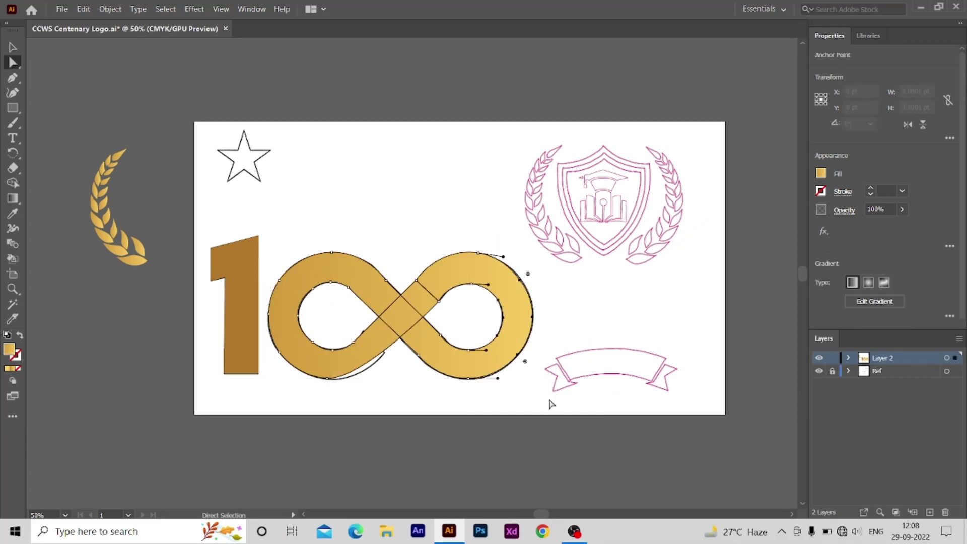
{"action": "key", "text": "Delete"}
{"action": "left_click", "coordinate": [462, 215]}
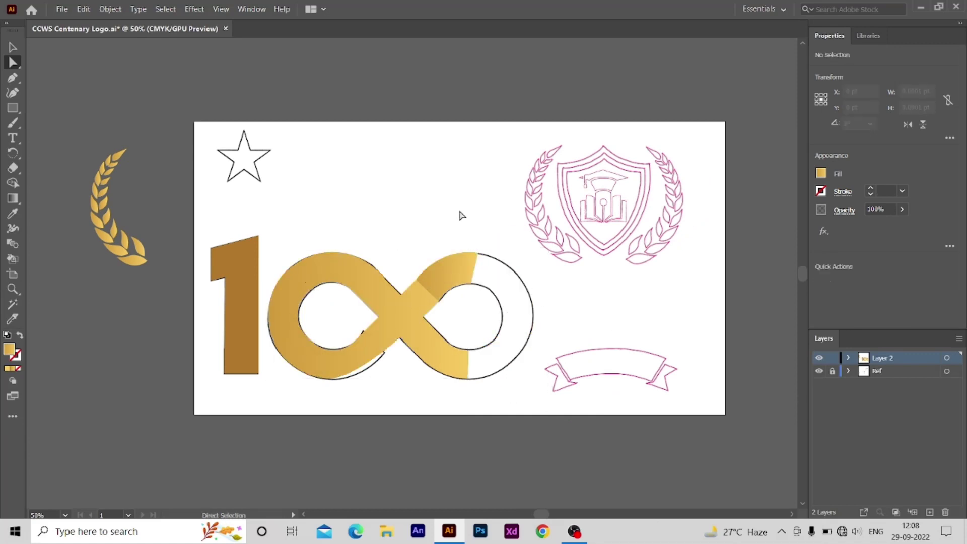
Step: Place a mirrored copy of the gold laurel on the pasteboard beside the artboard
{"action": "left_click_drag", "start_coordinate": [67, 140], "coordinate": [153, 299]}
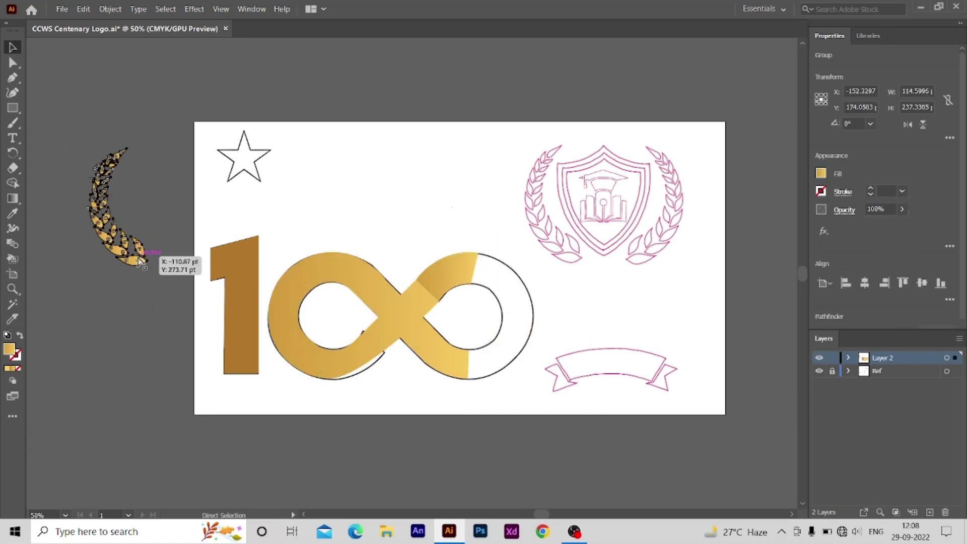
{"action": "mouse_move", "coordinate": [139, 257]}
{"action": "left_mouse_down"}
{"action": "mouse_move", "coordinate": [396, 327]}
{"action": "mouse_move", "coordinate": [34, 268]}
{"action": "left_mouse_up"}
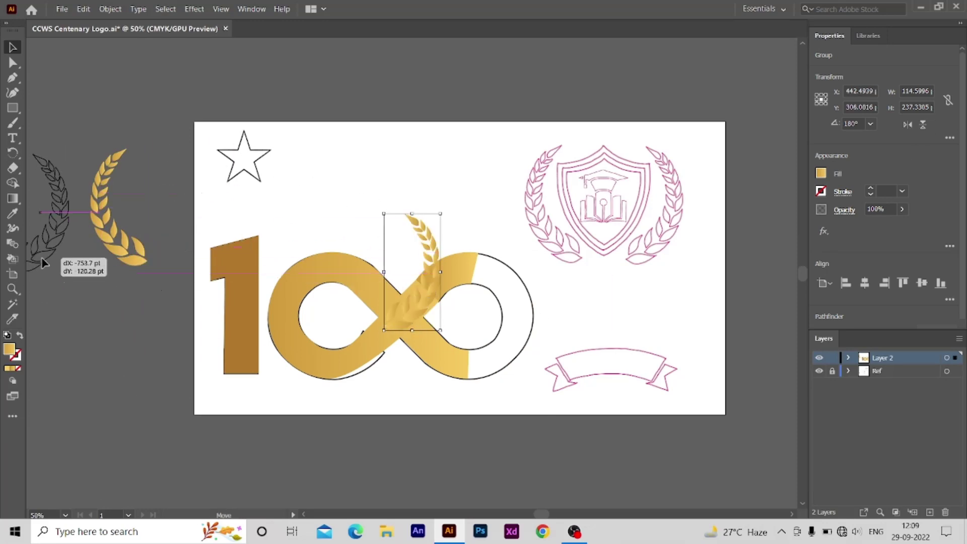
{"action": "left_click", "coordinate": [134, 322]}
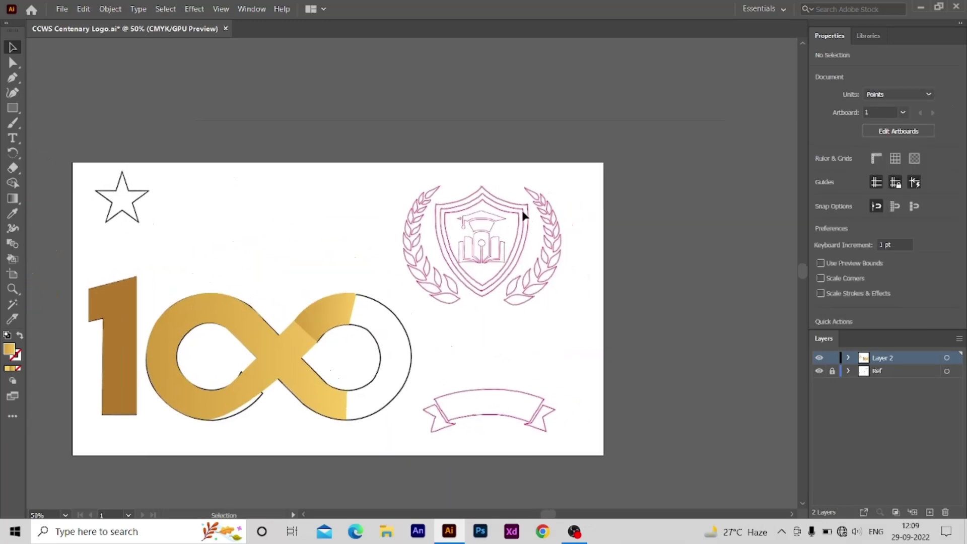
{"action": "scroll", "coordinate": [524, 216], "scroll_direction": "up", "scroll_amount": 4}
Step: Trace a four-point shield outline with no fill and curve its top-left, right and left edges
{"action": "left_click_drag", "start_coordinate": [389, 163], "coordinate": [450, 192]}
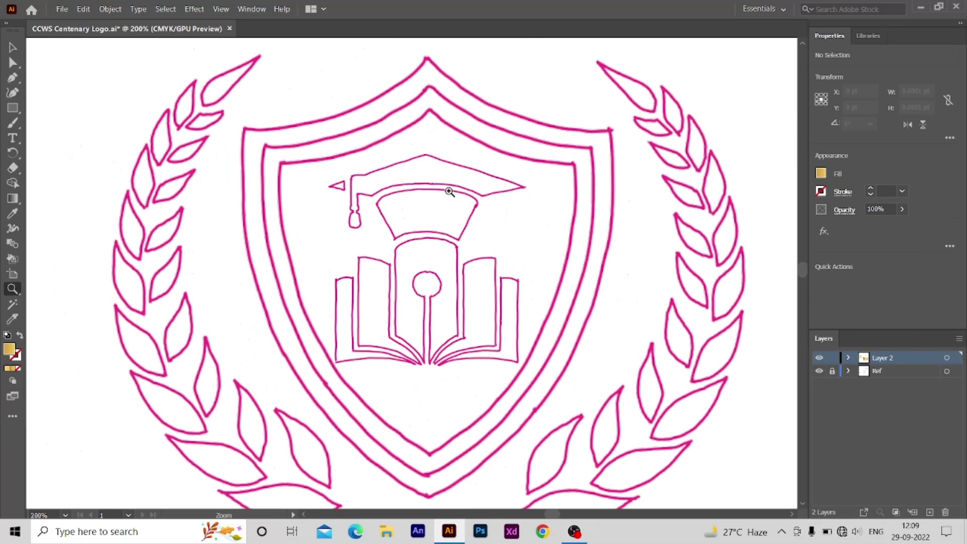
{"action": "left_click", "coordinate": [427, 58]}
{"action": "left_click", "coordinate": [611, 129]}
{"action": "left_click", "coordinate": [428, 497]}
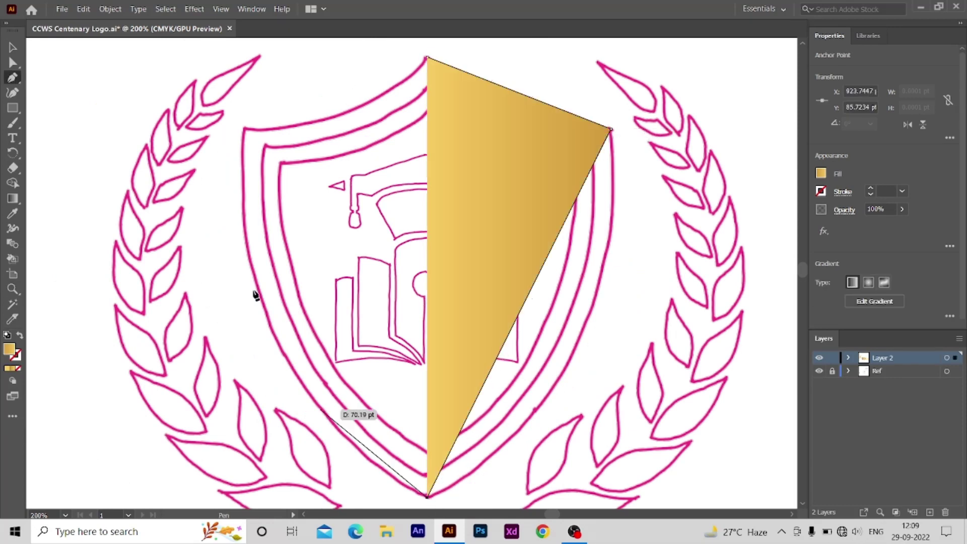
{"action": "left_click", "coordinate": [243, 129]}
{"action": "left_click", "coordinate": [821, 174]}
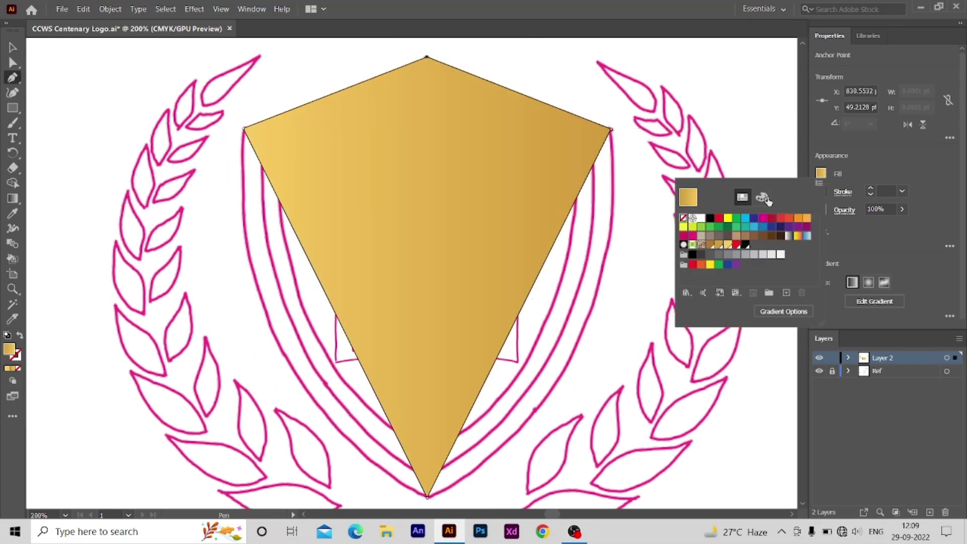
{"action": "left_click", "coordinate": [685, 214]}
{"action": "key", "text": "shift+grave"}
{"action": "left_click_drag", "start_coordinate": [338, 93], "coordinate": [341, 123]}
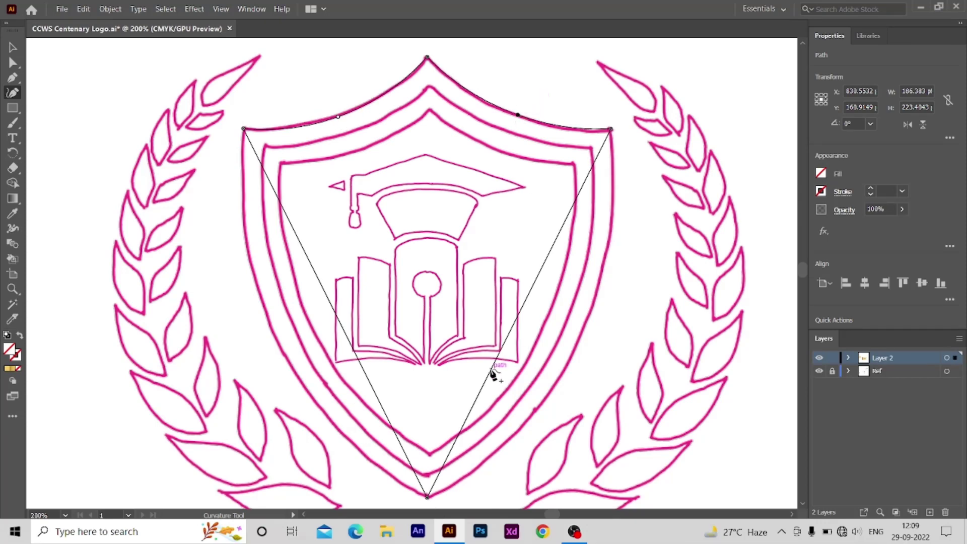
{"action": "left_click_drag", "start_coordinate": [492, 371], "coordinate": [536, 411]}
{"action": "left_click_drag", "start_coordinate": [338, 320], "coordinate": [284, 360]}
Step: Fill that shield red and move it off to the top-left of the artboard
{"action": "key", "text": "v"}
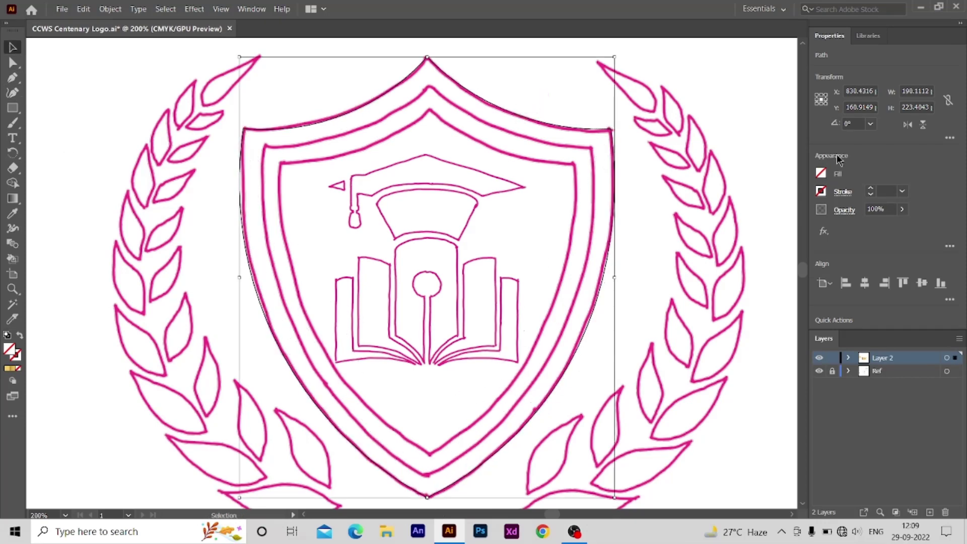
{"action": "left_click", "coordinate": [821, 173]}
{"action": "left_click", "coordinate": [716, 215]}
{"action": "key", "text": "ctrl+minus"}
{"action": "key", "text": "ctrl+minus"}
{"action": "key", "text": "ctrl+minus"}
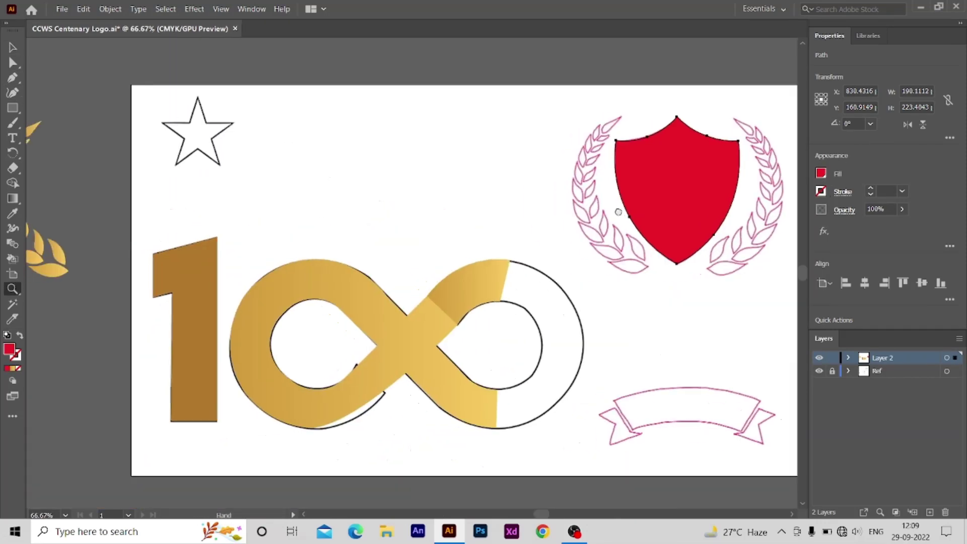
{"action": "left_click_drag", "start_coordinate": [619, 212], "coordinate": [30, 96]}
{"action": "left_click", "coordinate": [353, 176]}
Step: Zoom in on the pink crest and trace the inner shield as a closed four-corner path
{"action": "mouse_move", "coordinate": [573, 169]}
{"action": "left_mouse_down"}
{"action": "mouse_move", "coordinate": [416, 234]}
{"action": "mouse_move", "coordinate": [302, 226]}
{"action": "mouse_move", "coordinate": [409, 219]}
{"action": "left_mouse_up"}
{"action": "key", "text": "z"}
{"action": "left_click", "coordinate": [432, 250]}
{"action": "left_click", "coordinate": [335, 242]}
{"action": "key", "text": "p"}
{"action": "left_click", "coordinate": [408, 133]}
{"action": "left_click", "coordinate": [529, 179]}
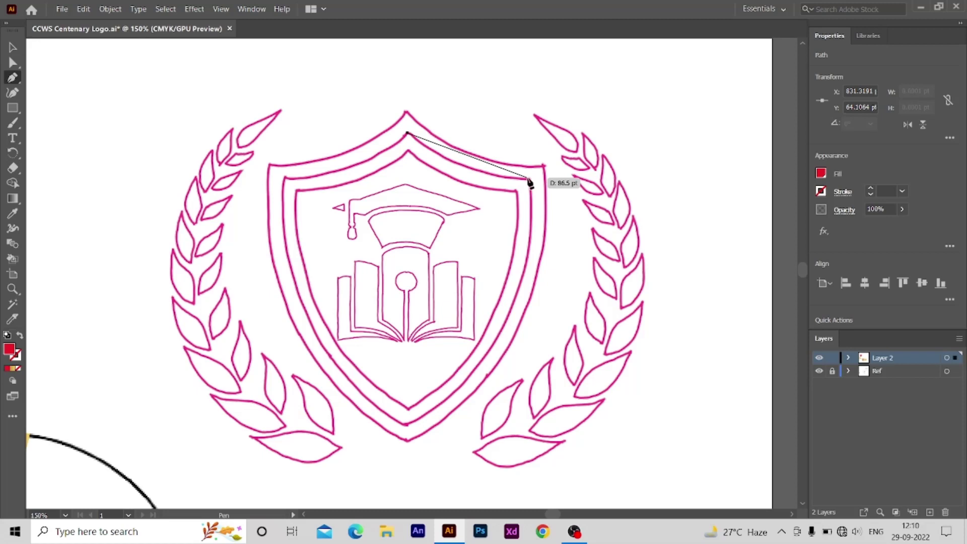
{"action": "left_click", "coordinate": [408, 425]}
{"action": "left_click", "coordinate": [285, 178]}
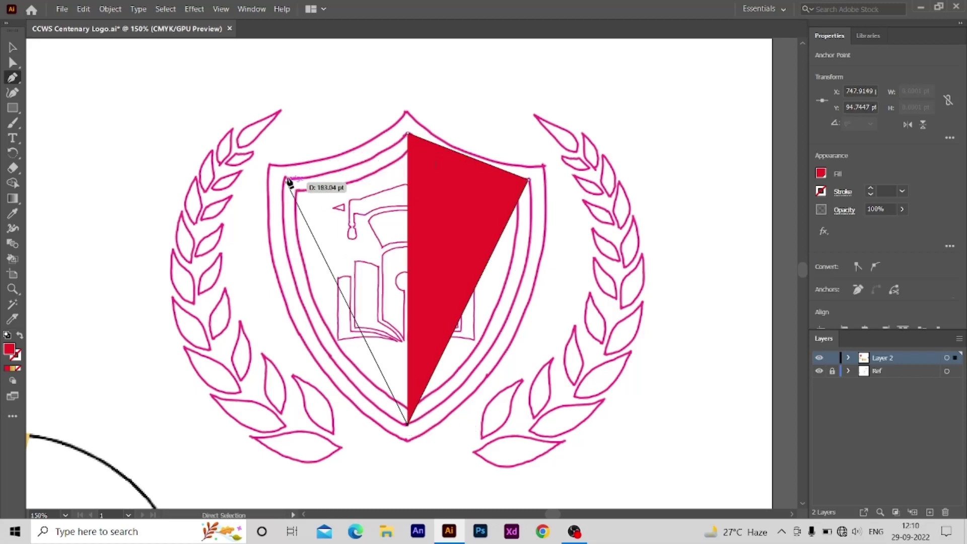
{"action": "left_click", "coordinate": [410, 135]}
Step: Curve the inner shield's top, right and left edges and fill it light gold
{"action": "key", "text": "shift+grave"}
{"action": "left_click_drag", "start_coordinate": [350, 156], "coordinate": [360, 180]}
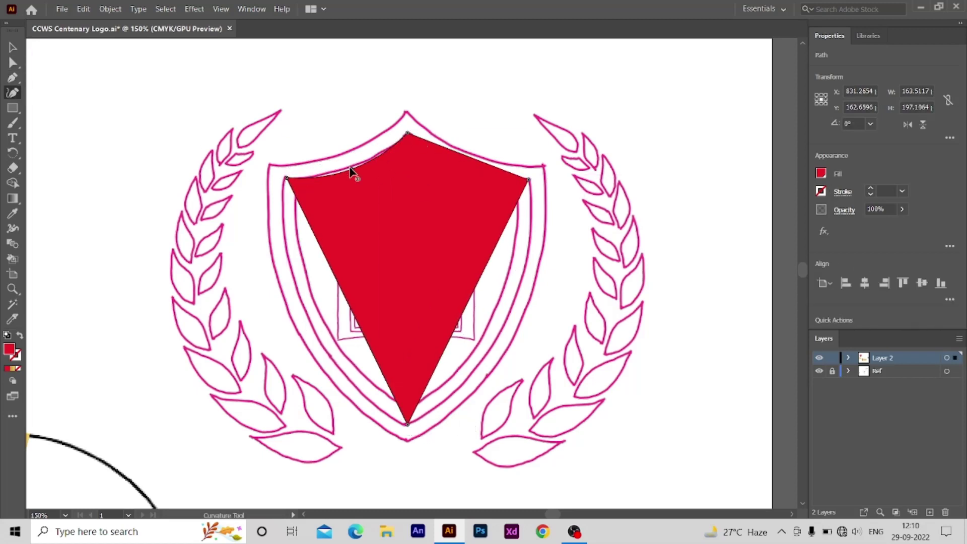
{"action": "left_click_drag", "start_coordinate": [471, 172], "coordinate": [467, 165]}
{"action": "left_click_drag", "start_coordinate": [465, 309], "coordinate": [495, 339]}
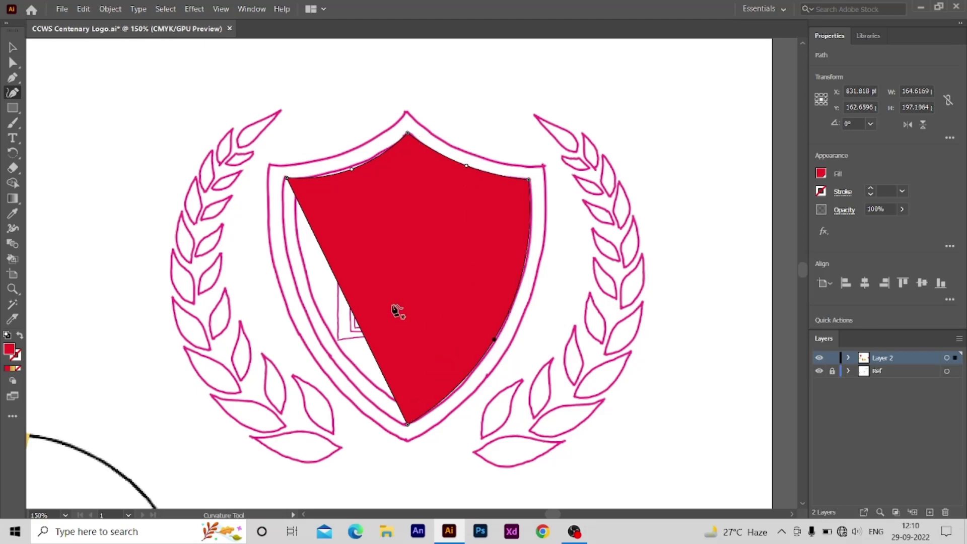
{"action": "left_click", "coordinate": [318, 302]}
{"action": "key", "text": "v"}
{"action": "left_click", "coordinate": [821, 173]}
{"action": "left_click", "coordinate": [730, 250]}
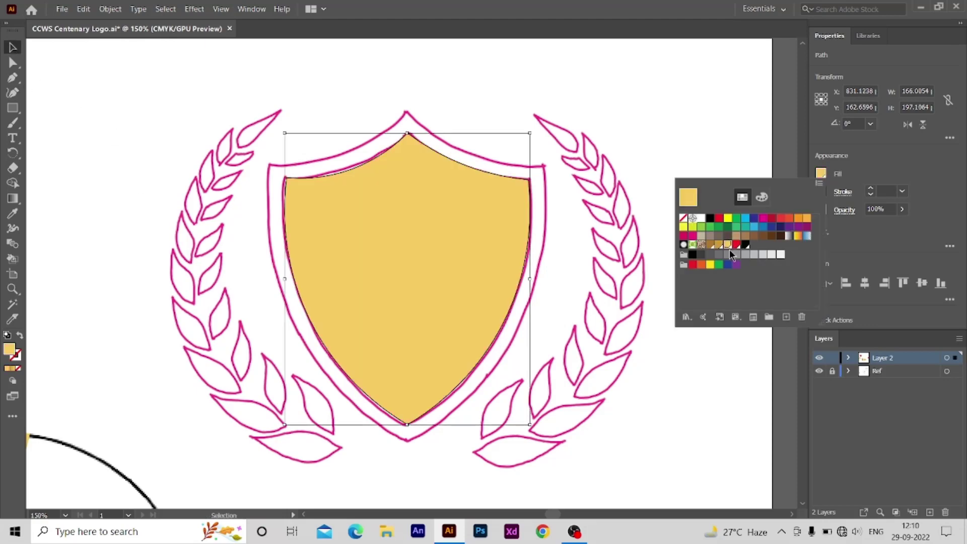
{"action": "left_click", "coordinate": [694, 130]}
{"action": "key", "text": "ctrl+minus"}
{"action": "key", "text": "ctrl+minus"}
Step: Move the gold shield beside the gold laurel and zoom in on the reference crest
{"action": "left_click_drag", "start_coordinate": [345, 276], "coordinate": [660, 151]}
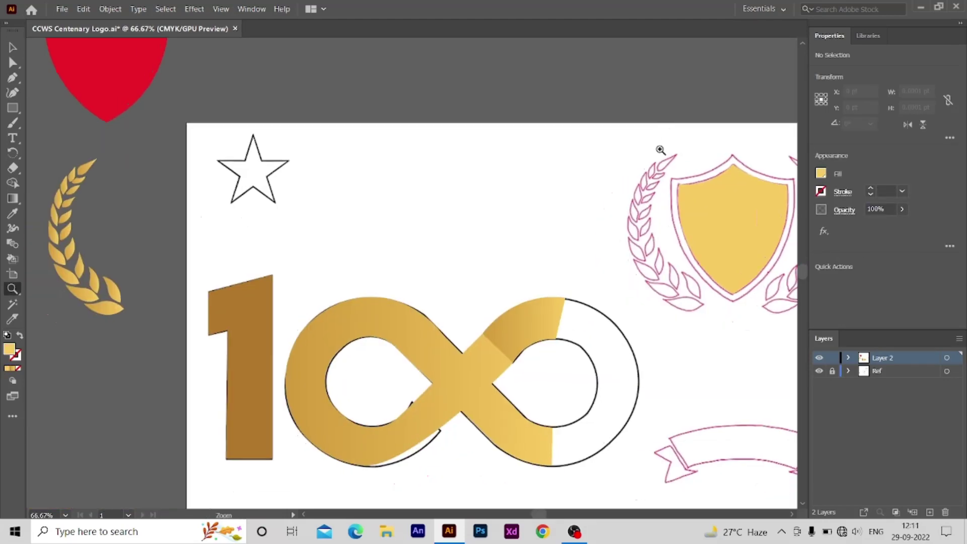
{"action": "mouse_move", "coordinate": [733, 229]}
{"action": "left_mouse_down"}
{"action": "mouse_move", "coordinate": [267, 262]}
{"action": "mouse_move", "coordinate": [162, 232]}
{"action": "left_mouse_up"}
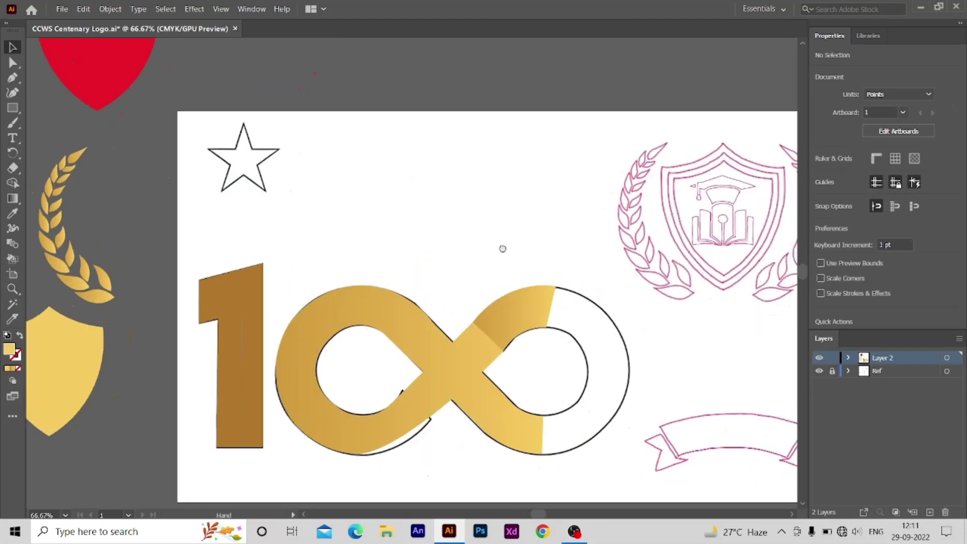
{"action": "scroll", "coordinate": [447, 265], "scroll_direction": "up", "scroll_amount": 2}
{"action": "key", "text": "z"}
{"action": "left_click", "coordinate": [448, 264]}
Step: Trace the smaller inner shield as a closed four-point path and curve its edges
{"action": "key", "text": "p"}
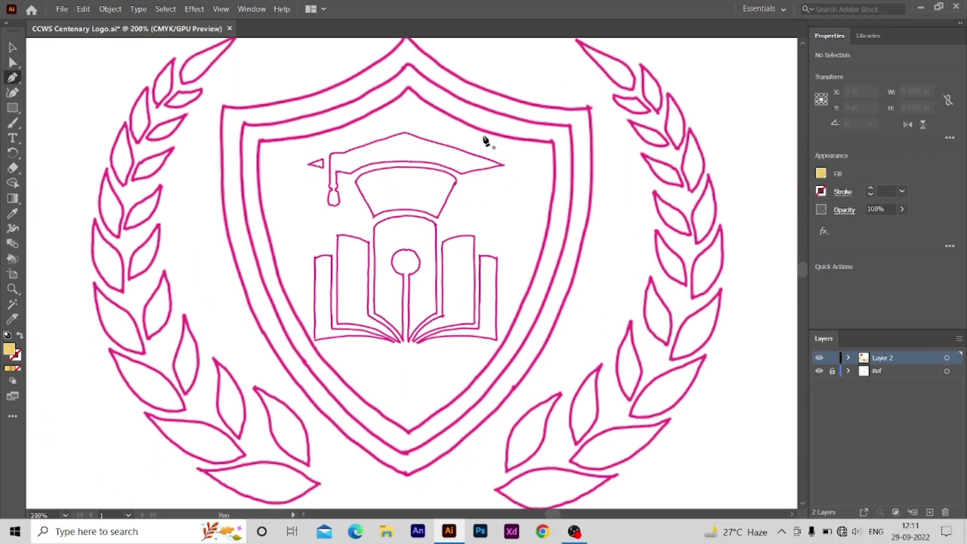
{"action": "left_click", "coordinate": [409, 88]}
{"action": "left_click", "coordinate": [260, 141]}
{"action": "left_click", "coordinate": [409, 431]}
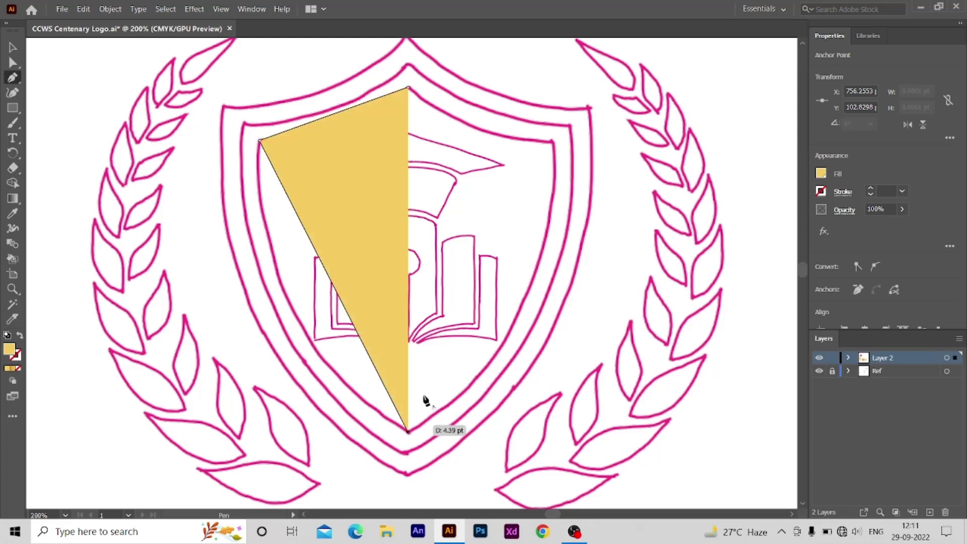
{"action": "left_click", "coordinate": [553, 143]}
{"action": "left_click", "coordinate": [408, 88]}
{"action": "key", "text": "shift+grave"}
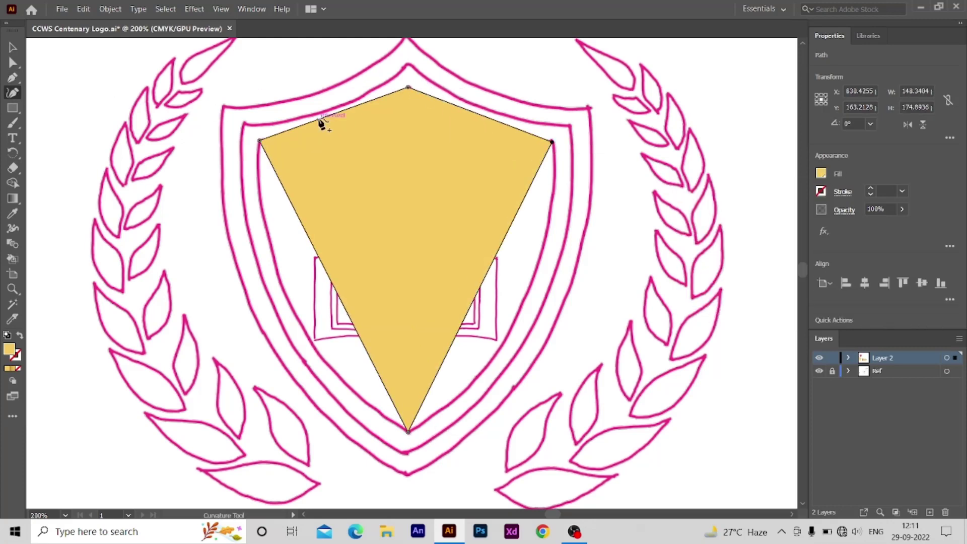
{"action": "left_click_drag", "start_coordinate": [324, 119], "coordinate": [339, 130]}
{"action": "left_click_drag", "start_coordinate": [476, 133], "coordinate": [481, 130]}
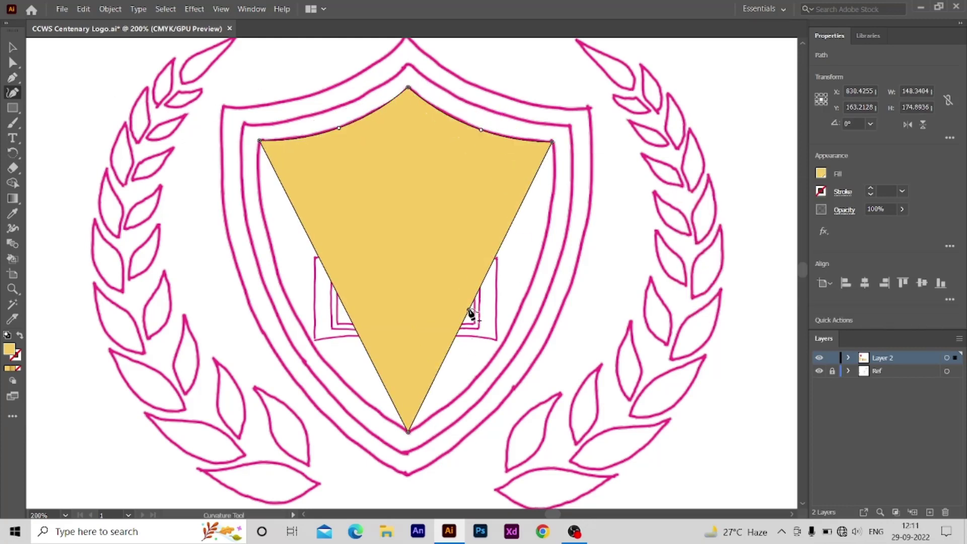
{"action": "left_click", "coordinate": [506, 340]}
{"action": "left_click_drag", "start_coordinate": [335, 287], "coordinate": [294, 315]}
Step: Fill the new shield red and centre it over the gold shield
{"action": "left_click", "coordinate": [821, 173]}
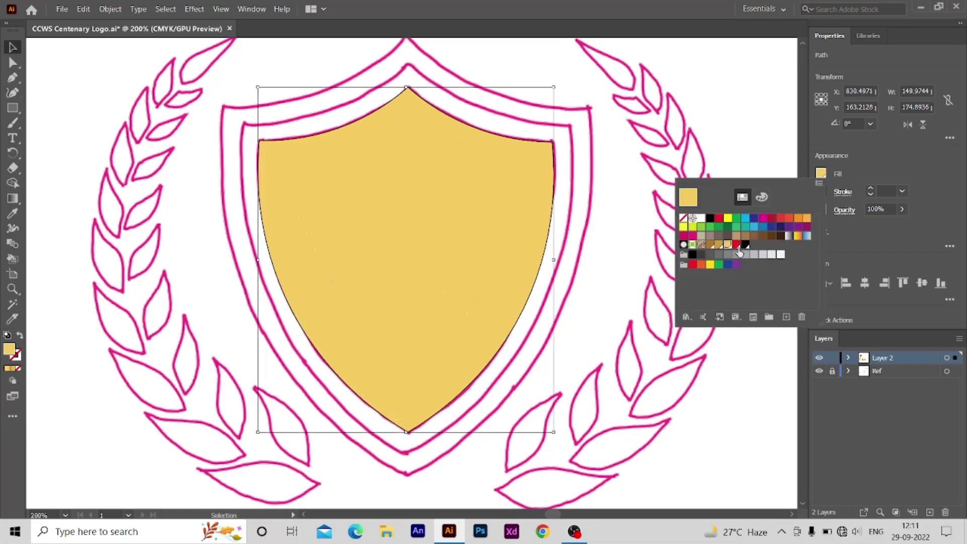
{"action": "left_click", "coordinate": [740, 252]}
{"action": "key", "text": "z"}
{"action": "left_click", "coordinate": [361, 254], "text": "alt"}
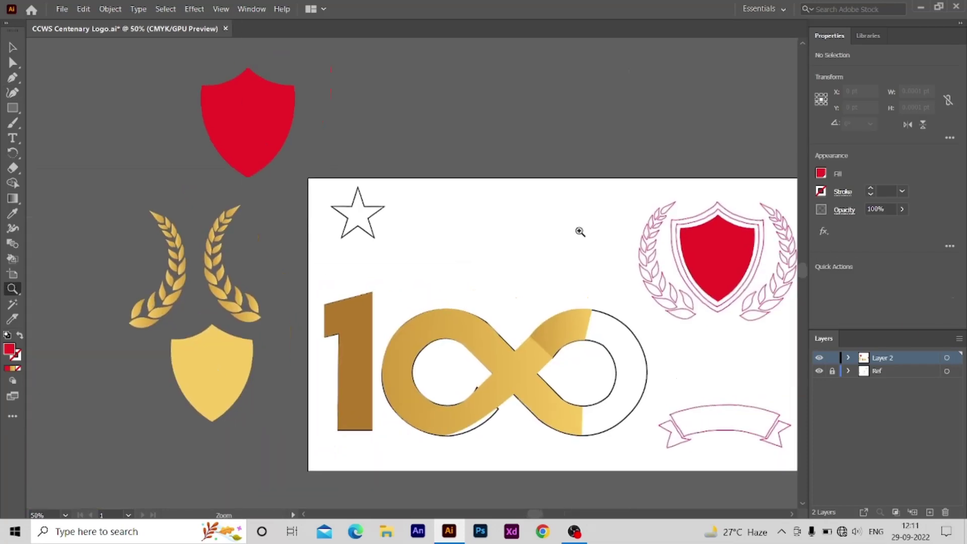
{"action": "mouse_move", "coordinate": [489, 240]}
{"action": "left_mouse_down"}
{"action": "mouse_move", "coordinate": [526, 256]}
{"action": "mouse_move", "coordinate": [554, 229]}
{"action": "left_mouse_up"}
{"action": "mouse_move", "coordinate": [618, 212]}
{"action": "left_mouse_down"}
{"action": "mouse_move", "coordinate": [574, 252]}
{"action": "mouse_move", "coordinate": [261, 135]}
{"action": "left_mouse_up"}
{"action": "left_click", "coordinate": [368, 107]}
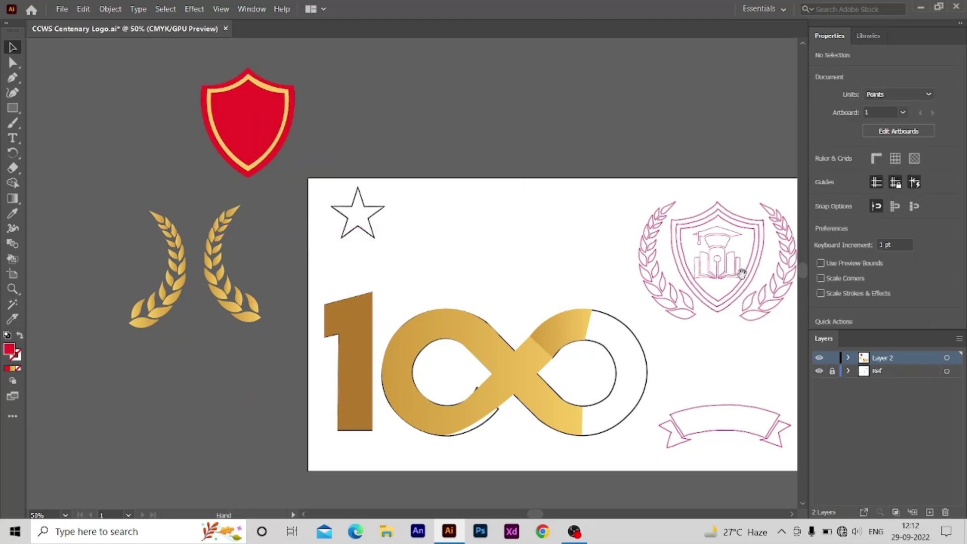
{"action": "mouse_move", "coordinate": [742, 273]}
{"action": "left_mouse_down"}
{"action": "mouse_move", "coordinate": [435, 280]}
{"action": "mouse_move", "coordinate": [457, 227]}
{"action": "left_mouse_up"}
Step: Trace the mortarboard top together with its tassel cord and rounded end
{"action": "left_click", "coordinate": [436, 65]}
{"action": "left_click", "coordinate": [634, 130]}
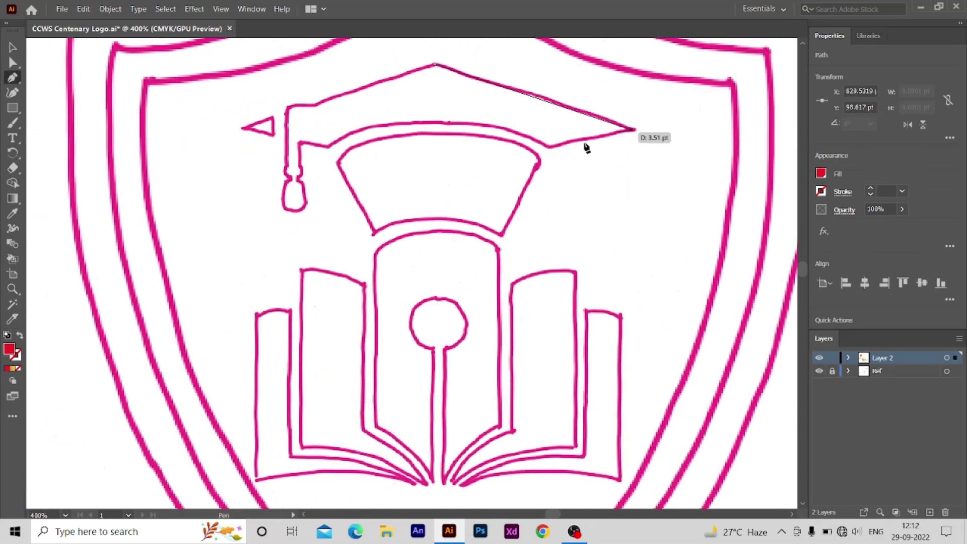
{"action": "left_click", "coordinate": [550, 148]}
{"action": "left_click", "coordinate": [330, 146]}
{"action": "left_click", "coordinate": [298, 143]}
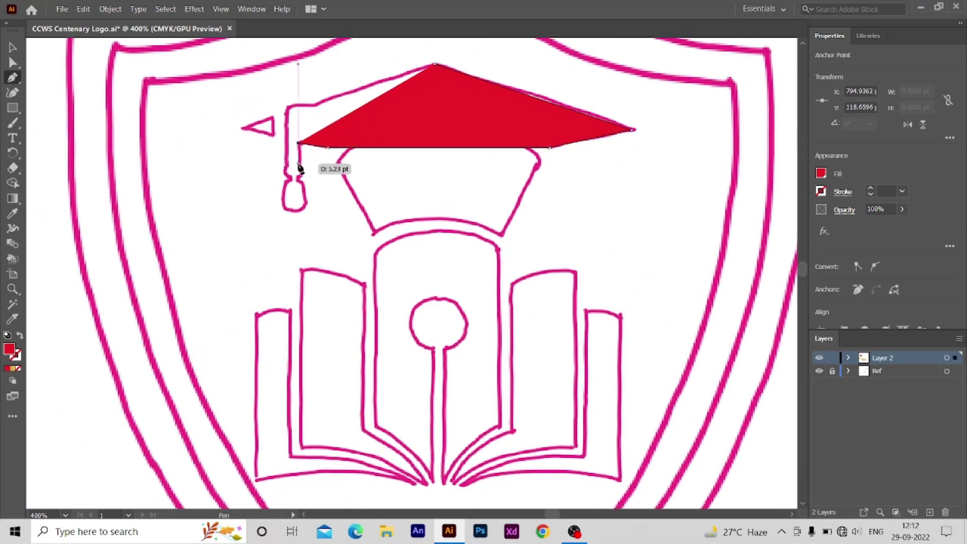
{"action": "left_click", "coordinate": [302, 197]}
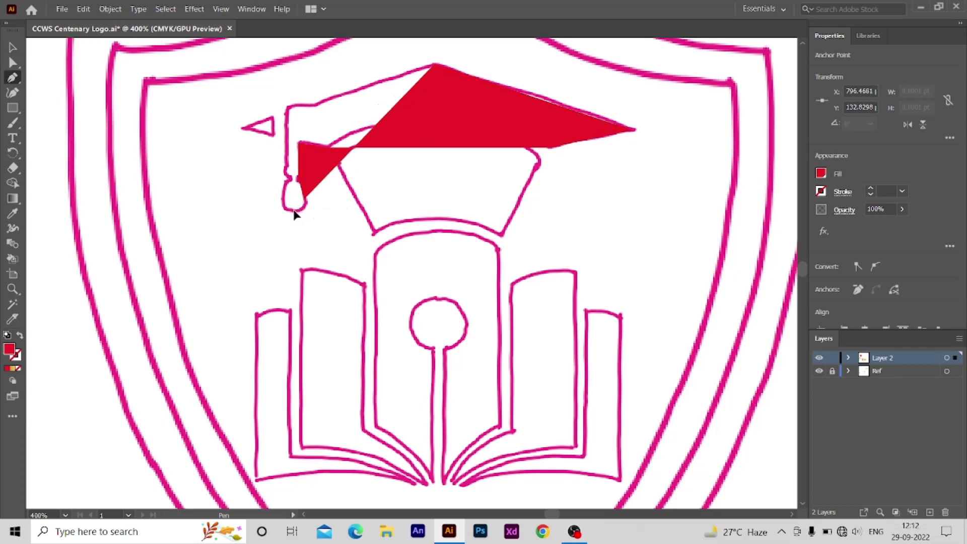
{"action": "left_click", "coordinate": [295, 211]}
{"action": "left_click", "coordinate": [288, 194]}
Step: Curve the mortarboard's edges and fill it light gold
{"action": "left_click", "coordinate": [820, 173]}
{"action": "left_click", "coordinate": [684, 211]}
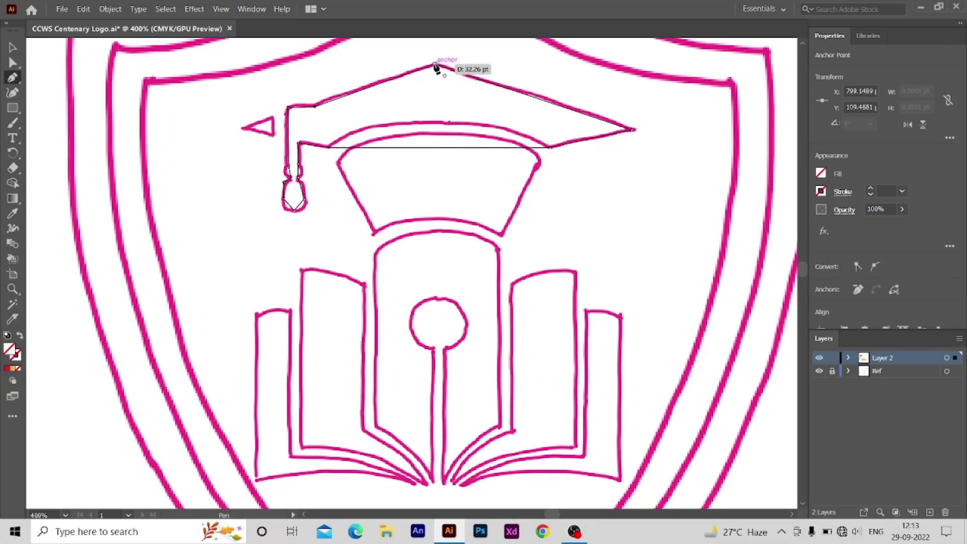
{"action": "left_click", "coordinate": [13, 92]}
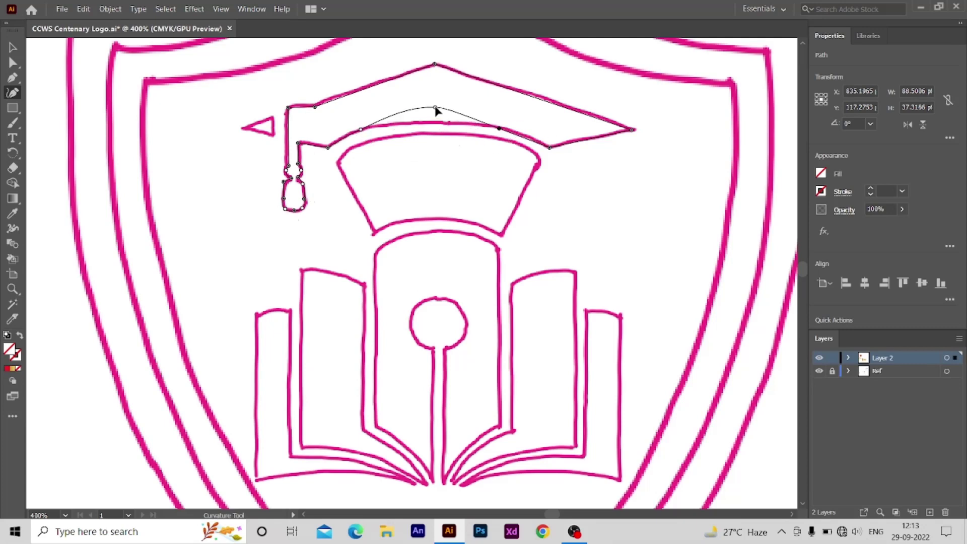
{"action": "left_click", "coordinate": [822, 173]}
{"action": "left_click", "coordinate": [727, 244]}
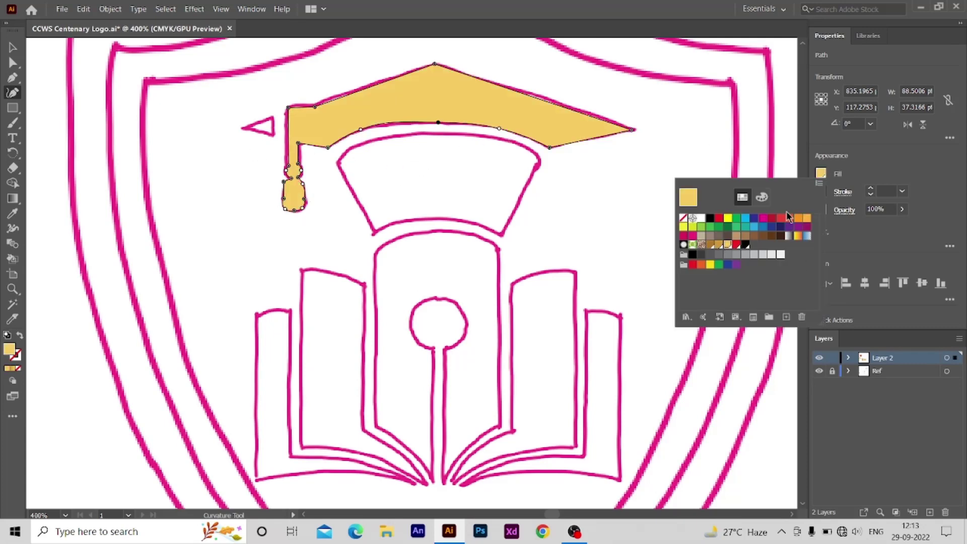
{"action": "key", "text": "Escape"}
{"action": "left_click", "coordinate": [437, 177], "text": "ctrl"}
Step: Trace the small tip triangle beside the cap
{"action": "key", "text": "p"}
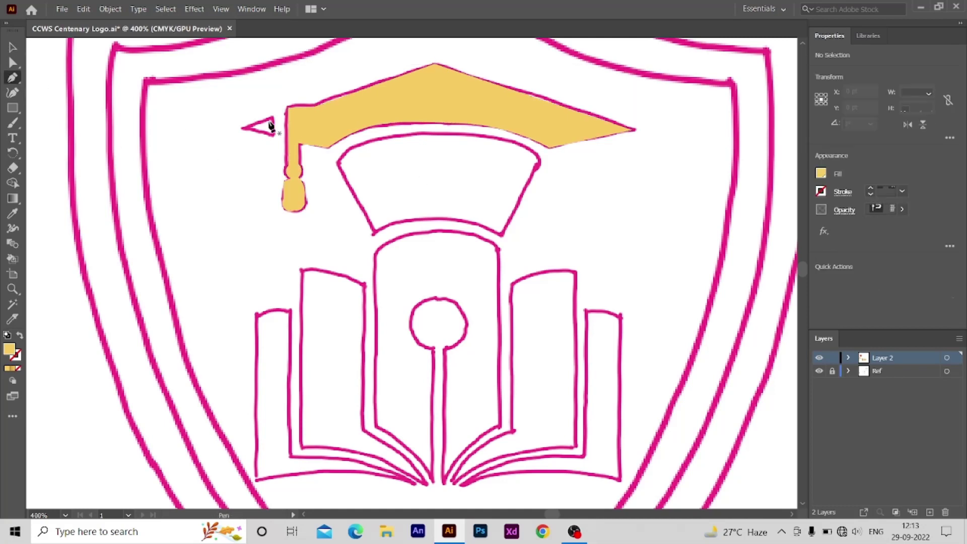
{"action": "left_click", "coordinate": [272, 120]}
{"action": "left_click", "coordinate": [273, 135]}
{"action": "left_click", "coordinate": [241, 128]}
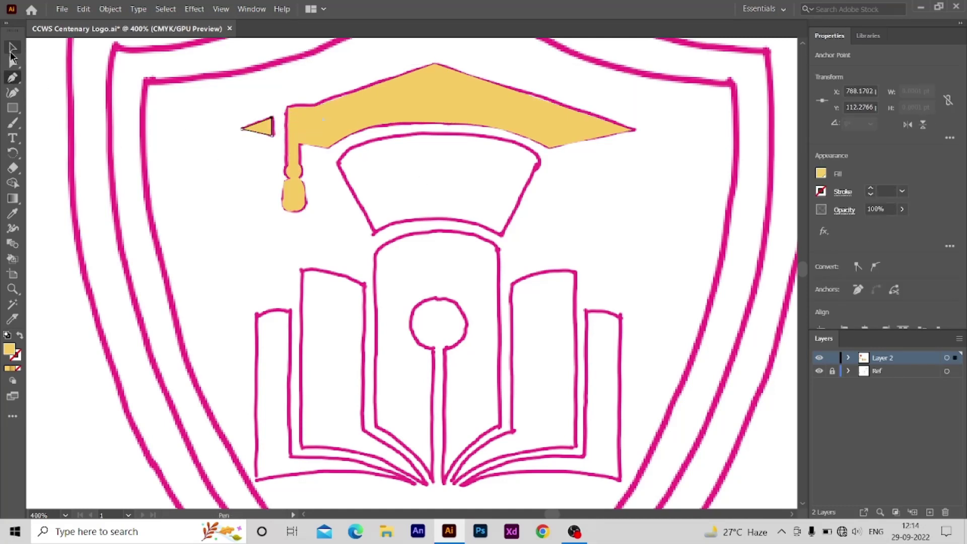
{"action": "key", "text": "ctrl+shift+a"}
Step: Trace the band below the cap and arch its top and bottom edges upward
{"action": "left_click", "coordinate": [339, 162]}
{"action": "left_click", "coordinate": [535, 166]}
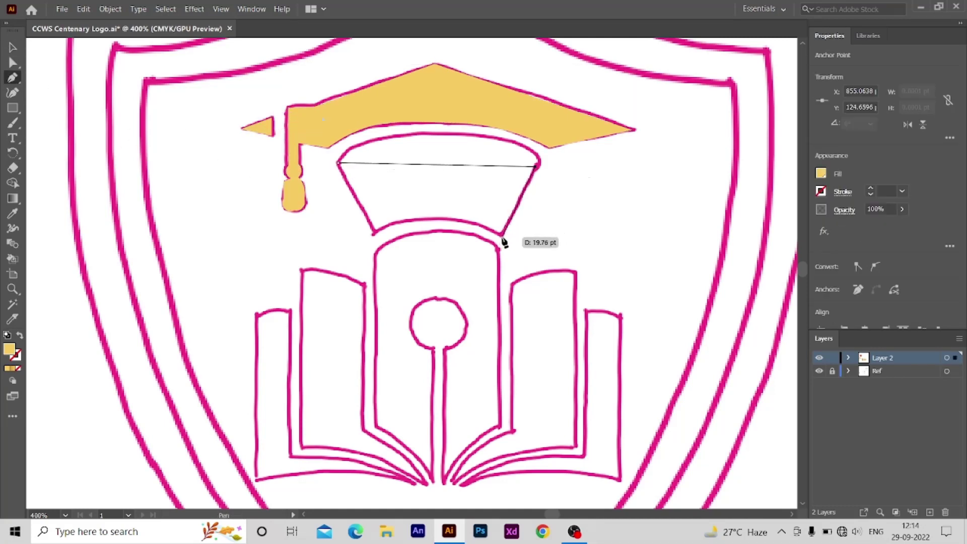
{"action": "left_click", "coordinate": [502, 236]}
{"action": "left_click", "coordinate": [373, 235]}
{"action": "left_click", "coordinate": [12, 94]}
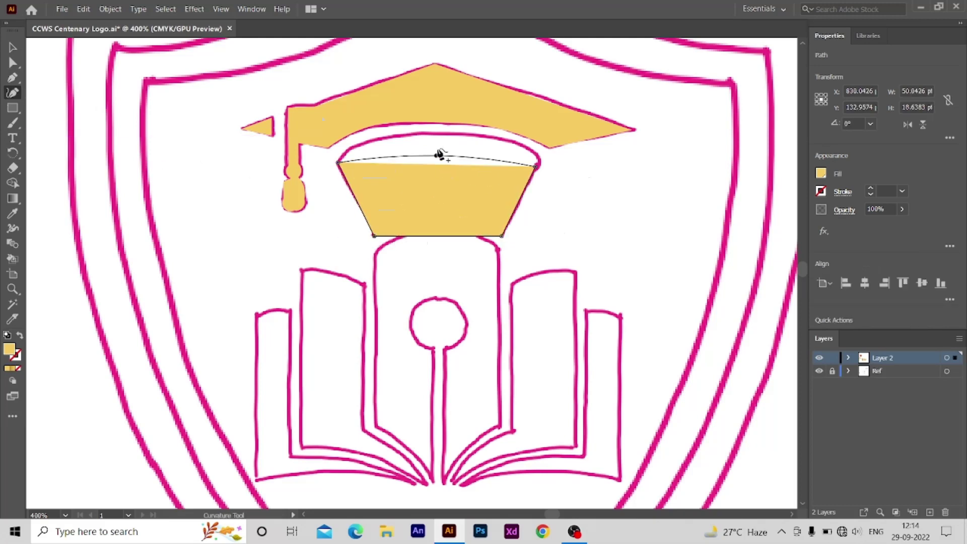
{"action": "left_click_drag", "start_coordinate": [438, 164], "coordinate": [441, 133]}
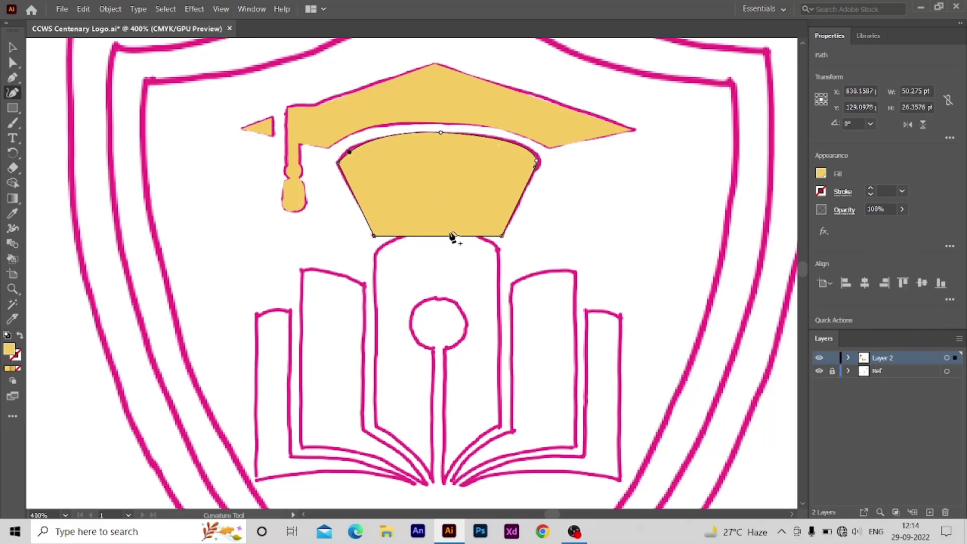
{"action": "mouse_move", "coordinate": [451, 234]}
{"action": "left_mouse_down"}
{"action": "mouse_move", "coordinate": [436, 198]}
{"action": "mouse_move", "coordinate": [437, 220]}
{"action": "left_mouse_up"}
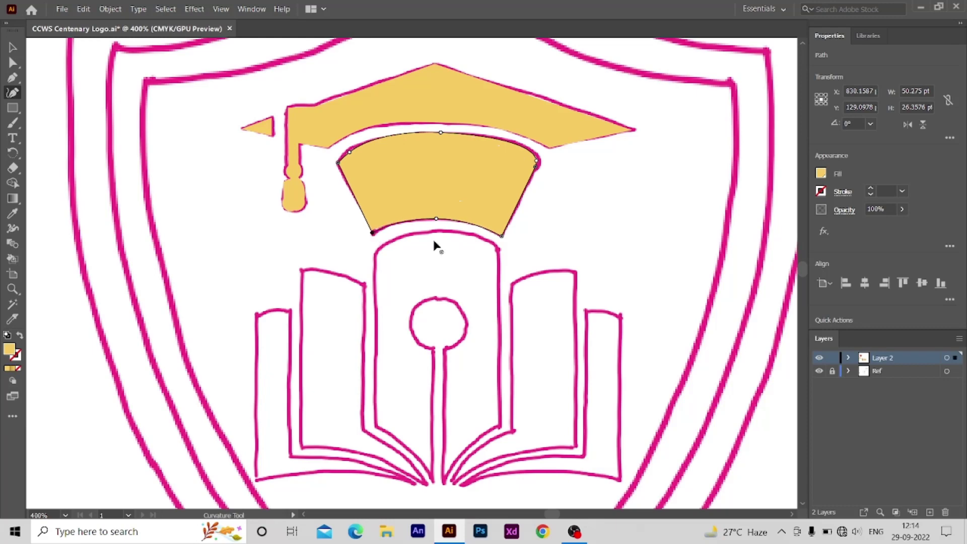
{"action": "key", "text": "ctrl+shift+a"}
Step: Trace the pen nib below the cap, including its round hole, with no fill
{"action": "scroll", "coordinate": [615, 233], "scroll_direction": "down", "scroll_amount": 3}
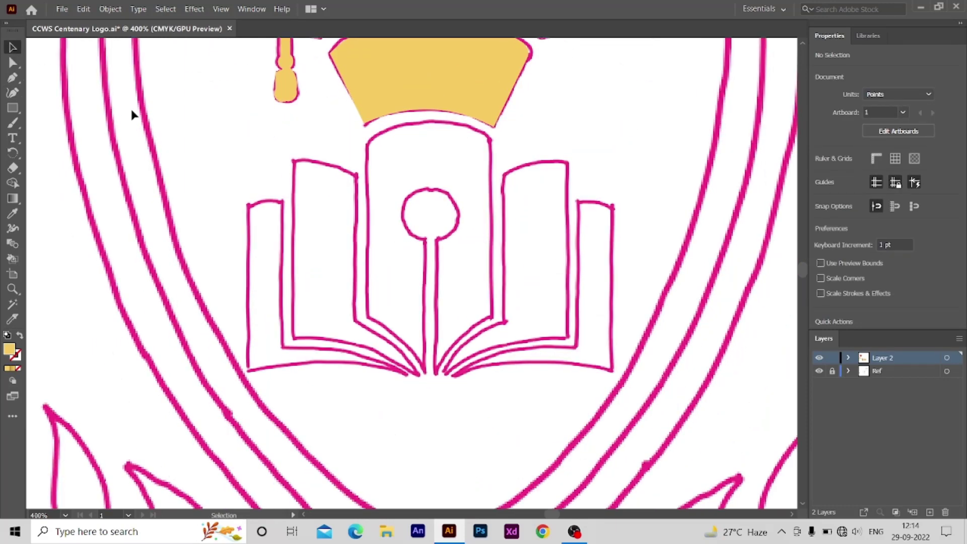
{"action": "key", "text": "p"}
{"action": "left_click", "coordinate": [490, 141]}
{"action": "left_click", "coordinate": [368, 318]}
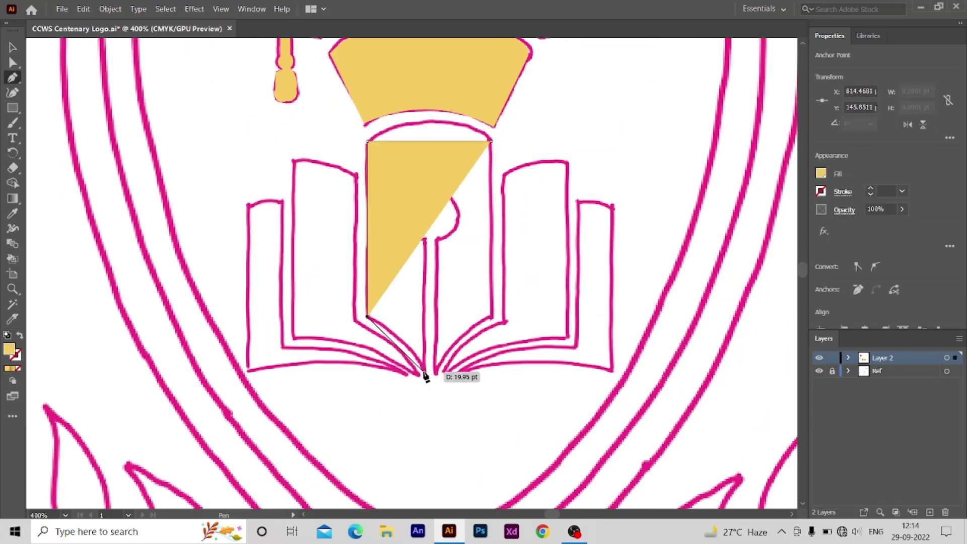
{"action": "left_click", "coordinate": [424, 373]}
{"action": "left_click", "coordinate": [821, 173]}
{"action": "left_click", "coordinate": [686, 211]}
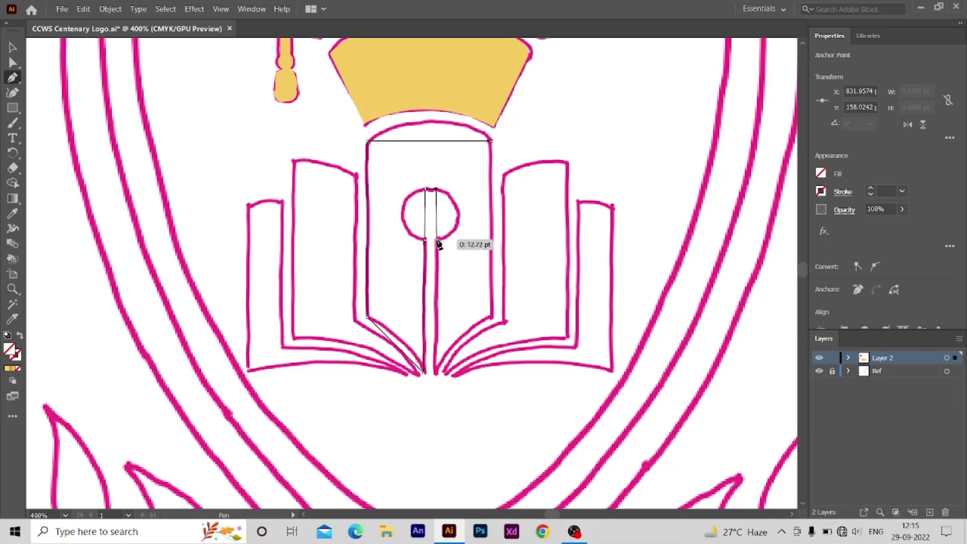
{"action": "left_click", "coordinate": [437, 375]}
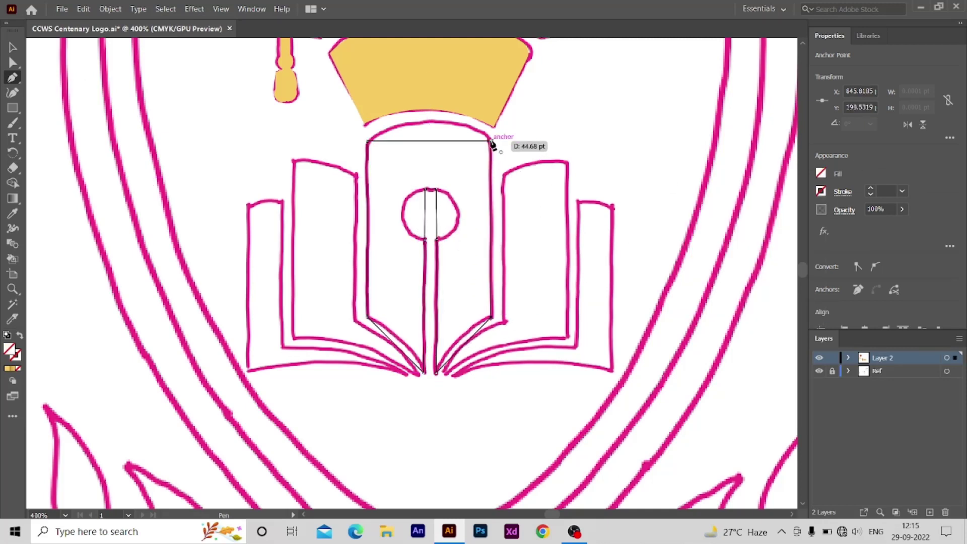
Step: Arch the nib's top edge upward and fill the nib light gold
{"action": "left_click_drag", "start_coordinate": [435, 141], "coordinate": [432, 122]}
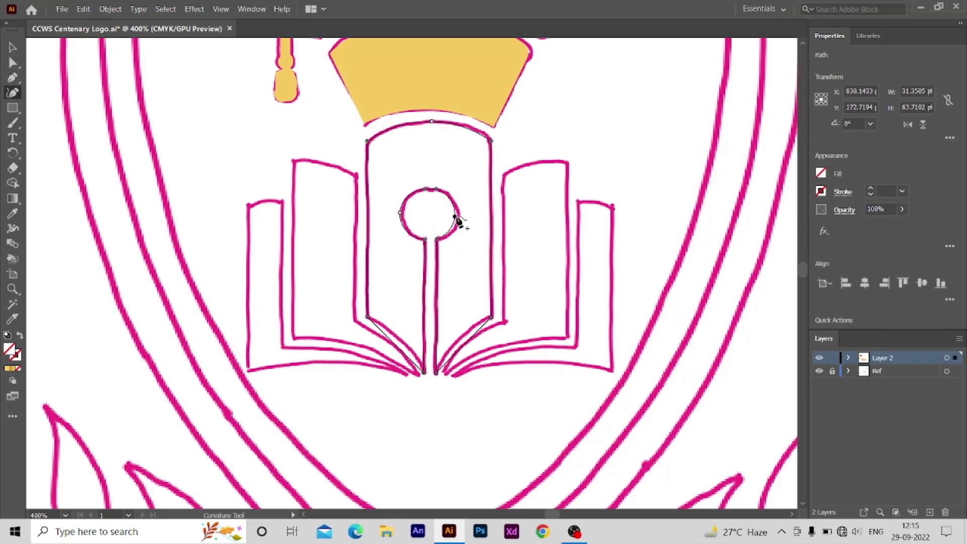
{"action": "key", "text": "v"}
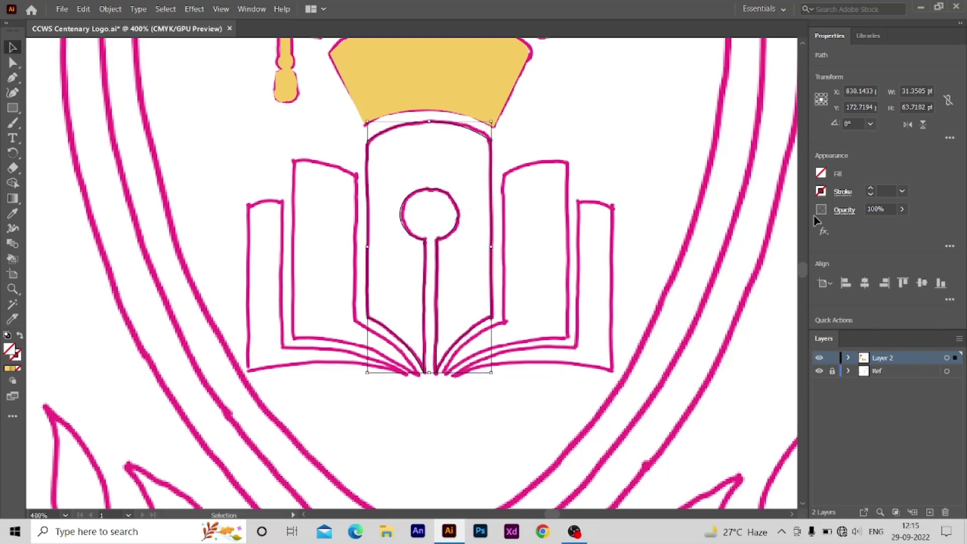
{"action": "left_click", "coordinate": [821, 174]}
{"action": "left_click", "coordinate": [684, 197]}
{"action": "left_click", "coordinate": [141, 115]}
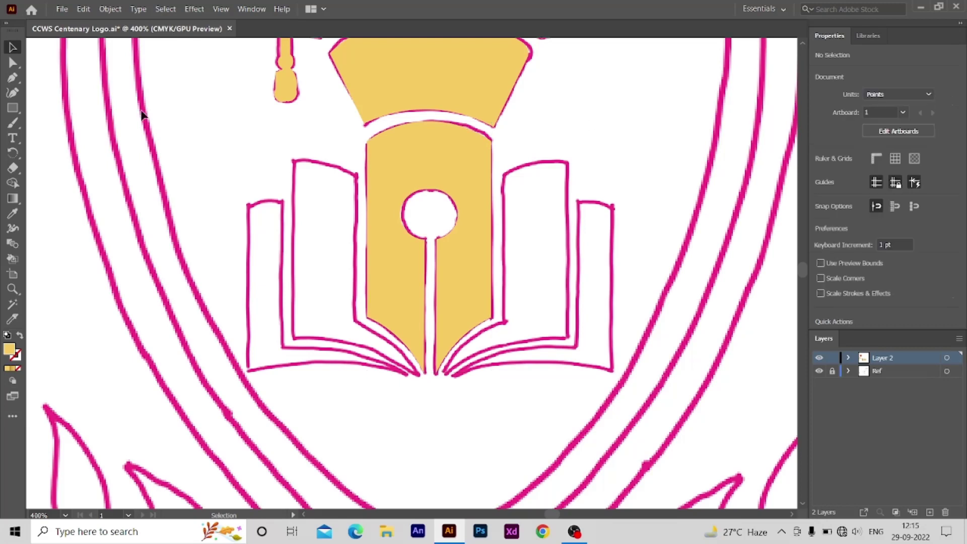
Step: Trace the inner left book page and curve its top and bottom edges
{"action": "left_click", "coordinate": [357, 176]}
{"action": "left_click", "coordinate": [353, 318]}
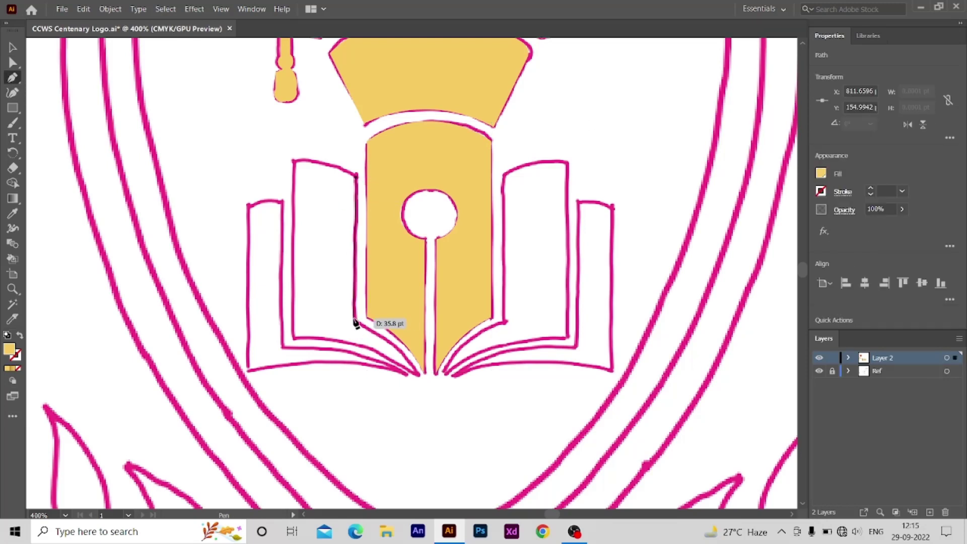
{"action": "left_click", "coordinate": [418, 374]}
{"action": "left_click", "coordinate": [294, 339]}
{"action": "left_click", "coordinate": [294, 162]}
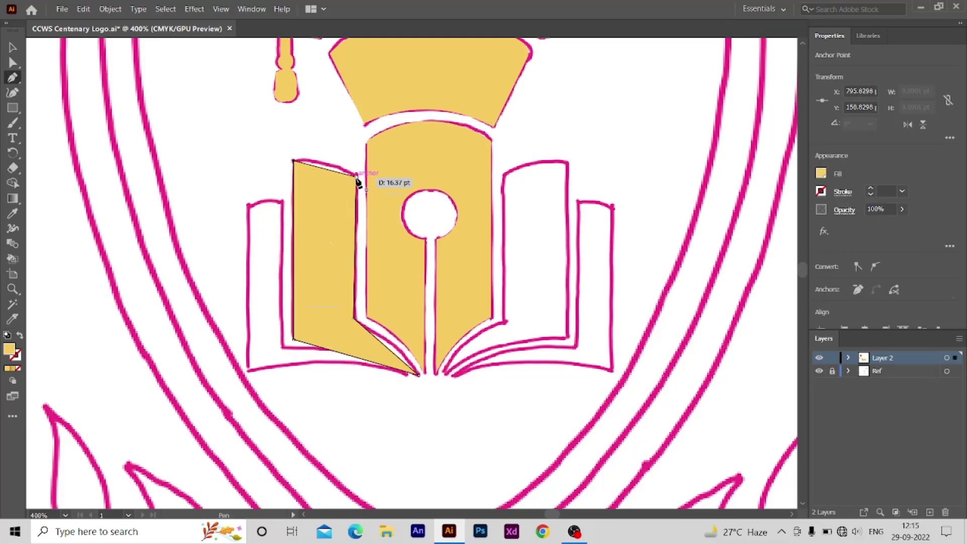
{"action": "left_click", "coordinate": [12, 92]}
{"action": "left_click", "coordinate": [329, 163]}
{"action": "left_click", "coordinate": [821, 174]}
{"action": "left_click", "coordinate": [685, 220]}
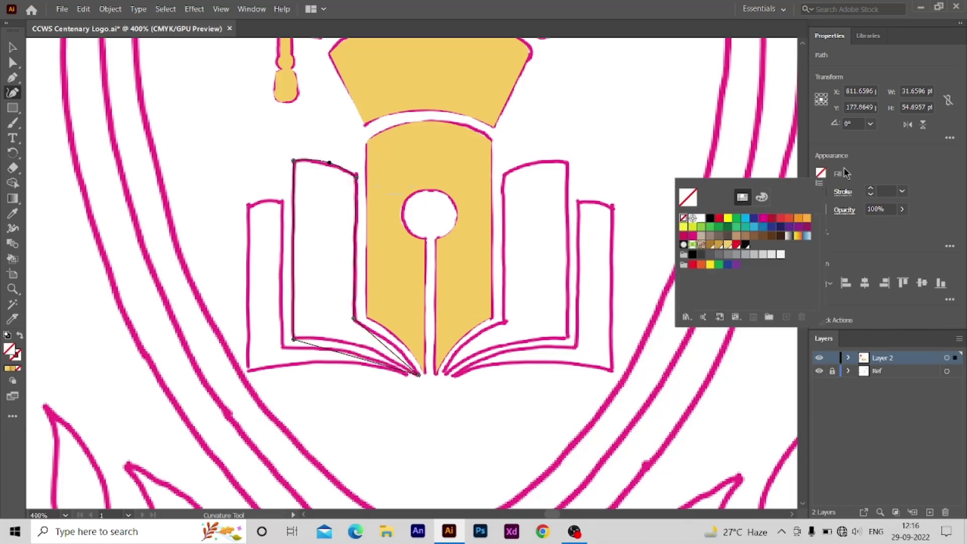
{"action": "left_click", "coordinate": [358, 348]}
Step: Give the left page the nib's yellow fill and mirror a copy as the right page
{"action": "key", "text": "v"}
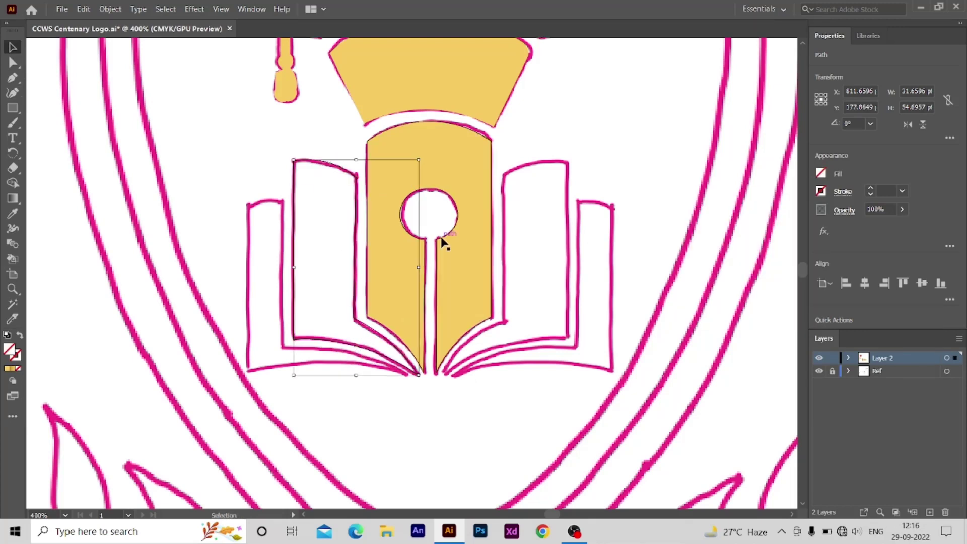
{"action": "key", "text": "i"}
{"action": "left_click", "coordinate": [453, 211]}
{"action": "key", "text": "v"}
{"action": "left_click", "coordinate": [554, 146]}
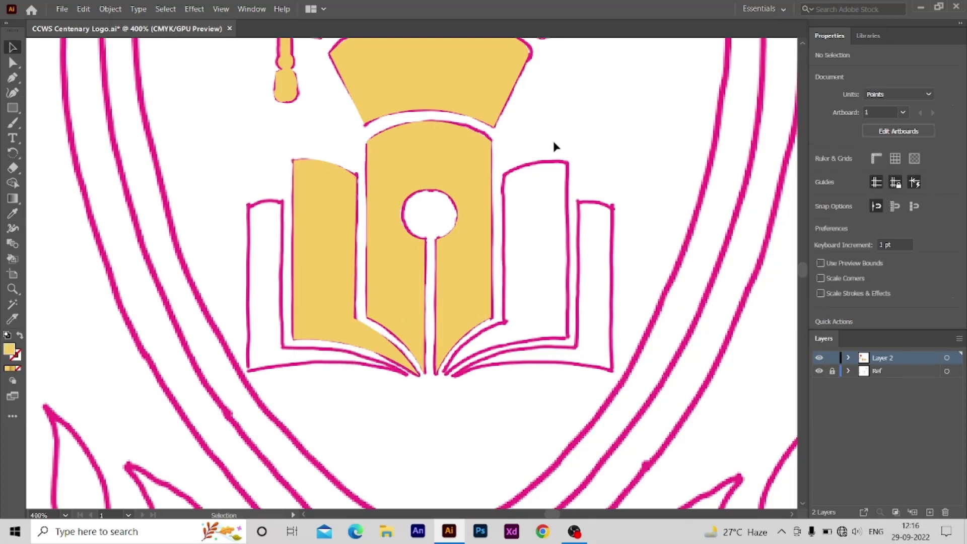
{"action": "left_click", "coordinate": [346, 248]}
{"action": "mouse_move", "coordinate": [346, 248]}
{"action": "left_mouse_down"}
{"action": "mouse_move", "coordinate": [443, 328]}
{"action": "mouse_move", "coordinate": [541, 322]}
{"action": "left_mouse_up"}
{"action": "left_click", "coordinate": [619, 141]}
Step: Draw the outer left book page and bow its bottom edge upward
{"action": "left_click", "coordinate": [13, 78]}
{"action": "left_click", "coordinate": [282, 204]}
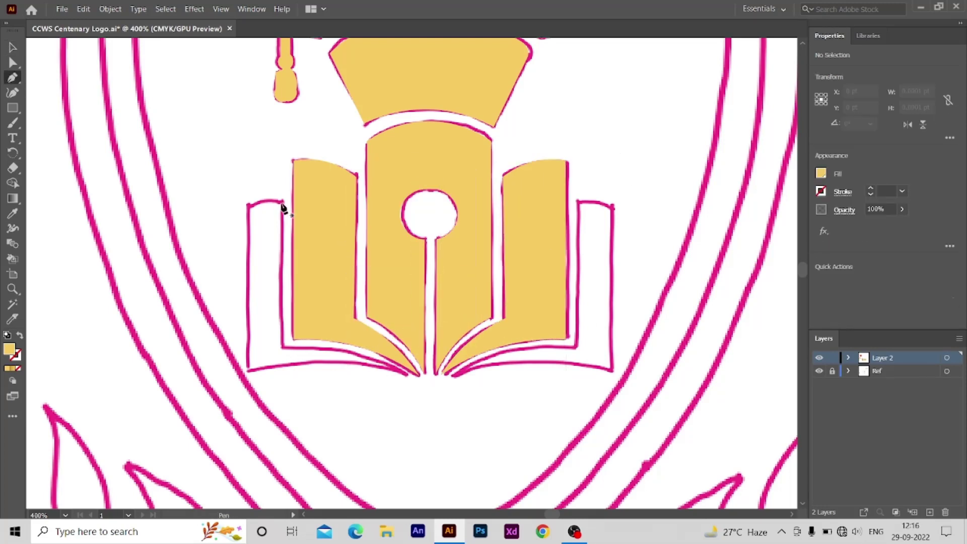
{"action": "left_click", "coordinate": [282, 347]}
{"action": "left_click", "coordinate": [407, 374]}
{"action": "left_click", "coordinate": [249, 370]}
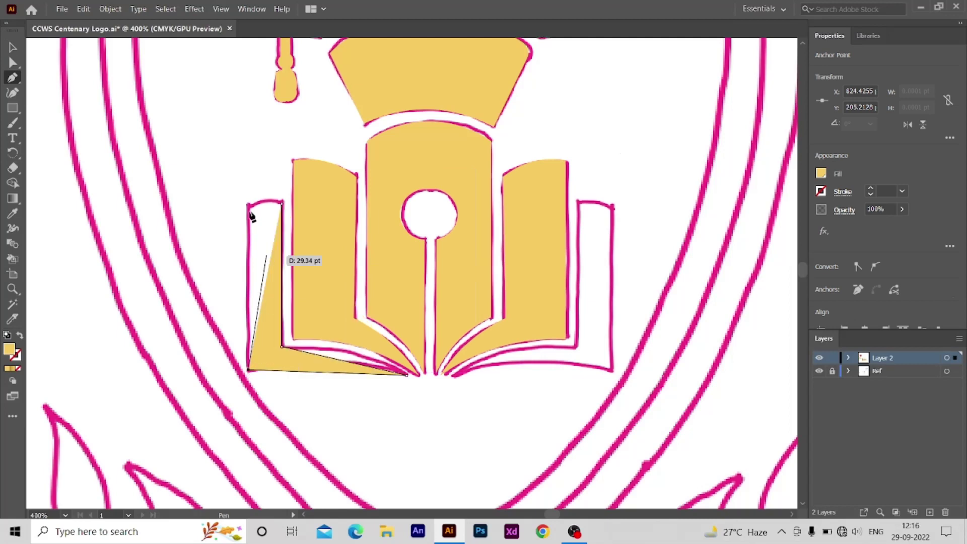
{"action": "left_click", "coordinate": [248, 206]}
{"action": "left_click", "coordinate": [282, 204]}
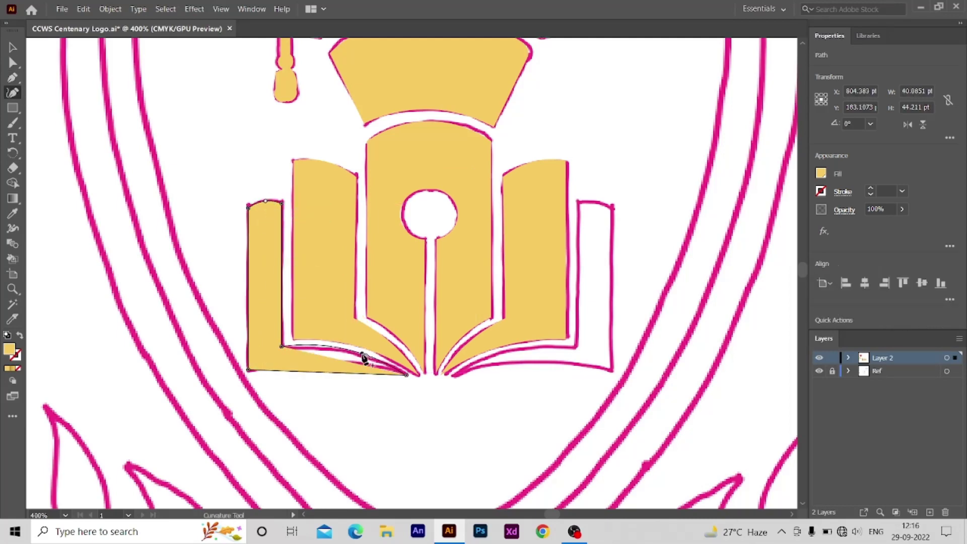
{"action": "left_click", "coordinate": [363, 354]}
{"action": "mouse_move", "coordinate": [325, 373]}
{"action": "left_mouse_down"}
{"action": "mouse_move", "coordinate": [325, 360]}
{"action": "mouse_move", "coordinate": [588, 342]}
{"action": "left_mouse_up"}
{"action": "left_click", "coordinate": [11, 48]}
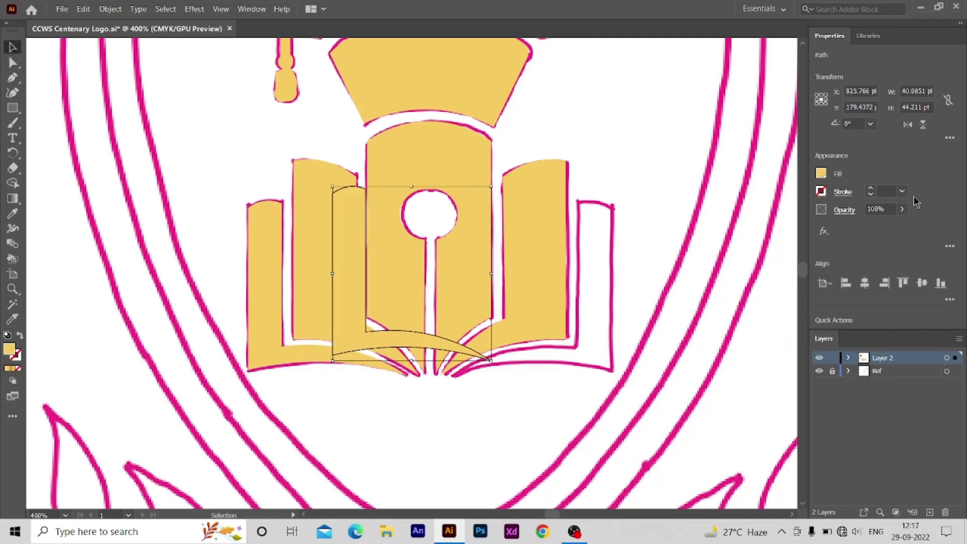
{"action": "left_click", "coordinate": [656, 246]}
Step: Drag the gold cap, book and nib icon out of the emblem and centre it on the red shield
{"action": "scroll", "coordinate": [656, 245], "scroll_direction": "down", "scroll_amount": 5}
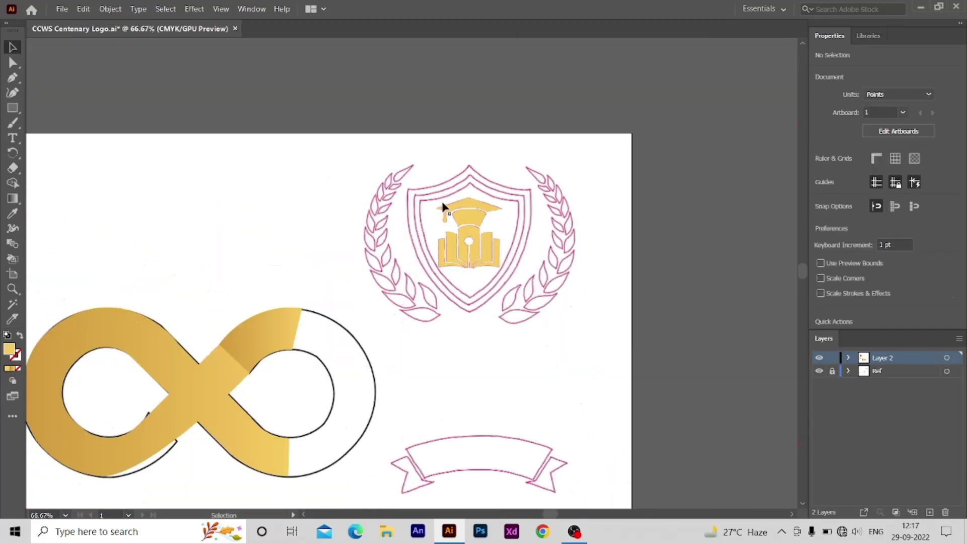
{"action": "left_click_drag", "start_coordinate": [443, 207], "coordinate": [225, 55]}
{"action": "mouse_move", "coordinate": [252, 225]}
{"action": "left_mouse_down"}
{"action": "mouse_move", "coordinate": [364, 228]}
{"action": "mouse_move", "coordinate": [637, 277]}
{"action": "left_mouse_up"}
{"action": "left_click_drag", "start_coordinate": [652, 161], "coordinate": [249, 130]}
{"action": "left_click", "coordinate": [352, 104]}
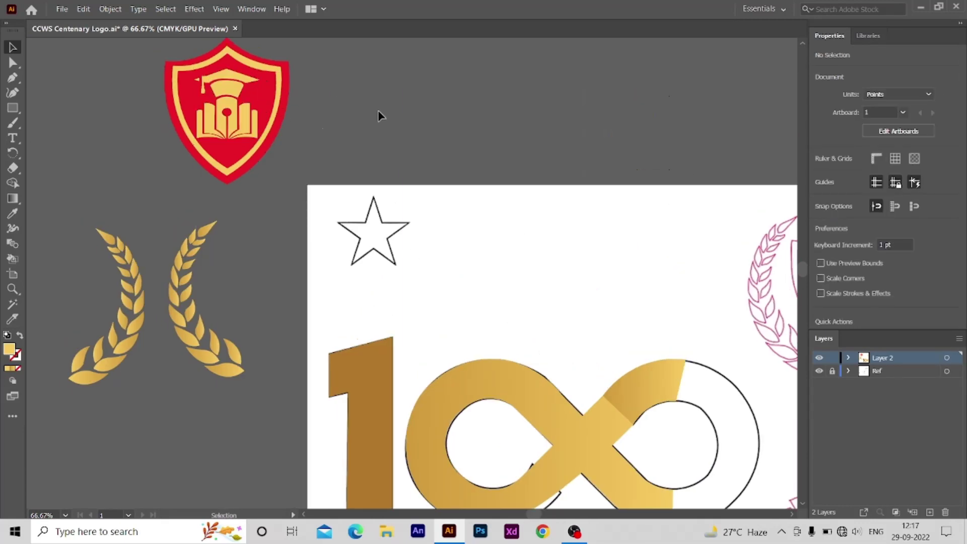
{"action": "left_click", "coordinate": [230, 126]}
{"action": "left_click", "coordinate": [340, 95]}
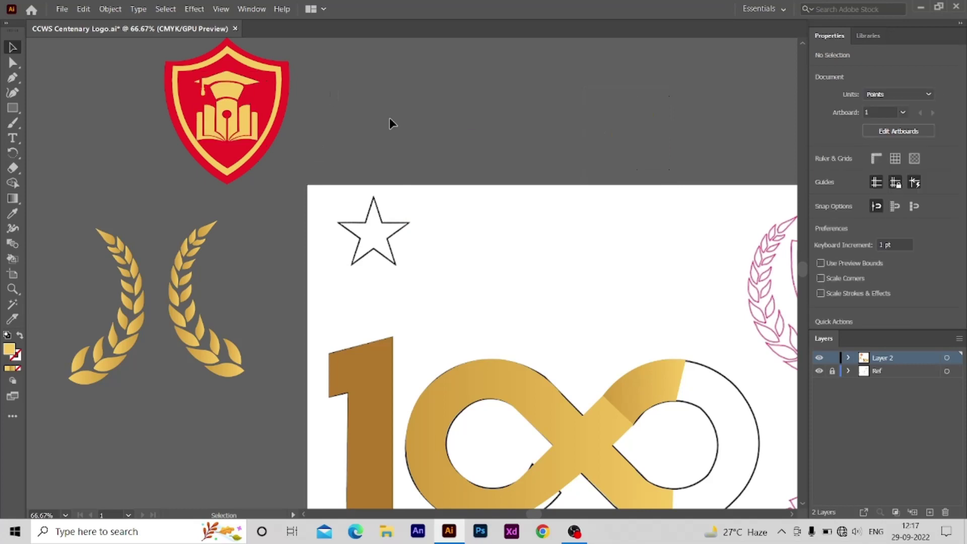
Step: Zoom to the banner and Pen-trace the ribbon's four-cornered middle band
{"action": "key", "text": "z"}
{"action": "key", "text": "ctrl+minus"}
{"action": "key", "text": "ctrl+minus"}
{"action": "left_click_drag", "start_coordinate": [511, 393], "coordinate": [429, 323]}
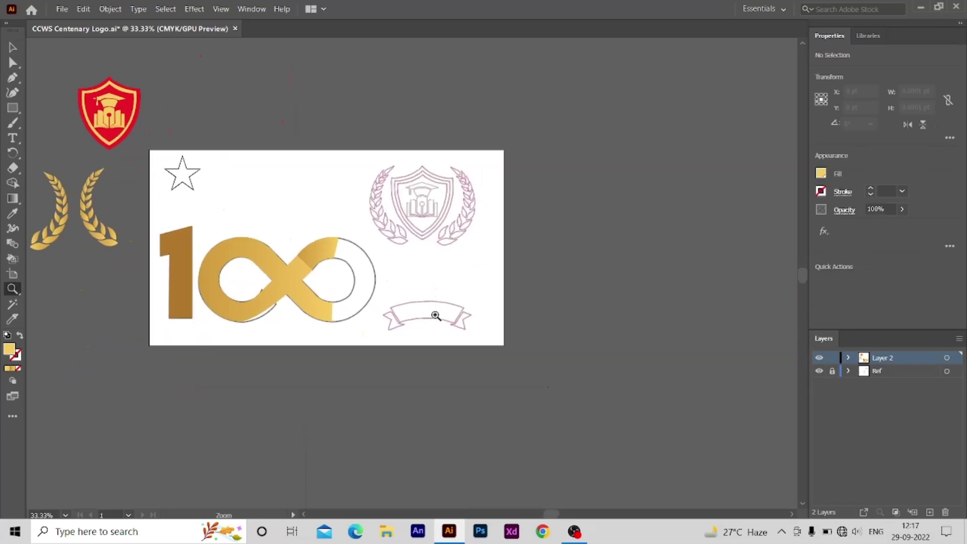
{"action": "scroll", "coordinate": [428, 323], "scroll_direction": "up", "scroll_amount": 4}
{"action": "key", "text": "v"}
{"action": "key", "text": "p"}
{"action": "left_click", "coordinate": [558, 319]}
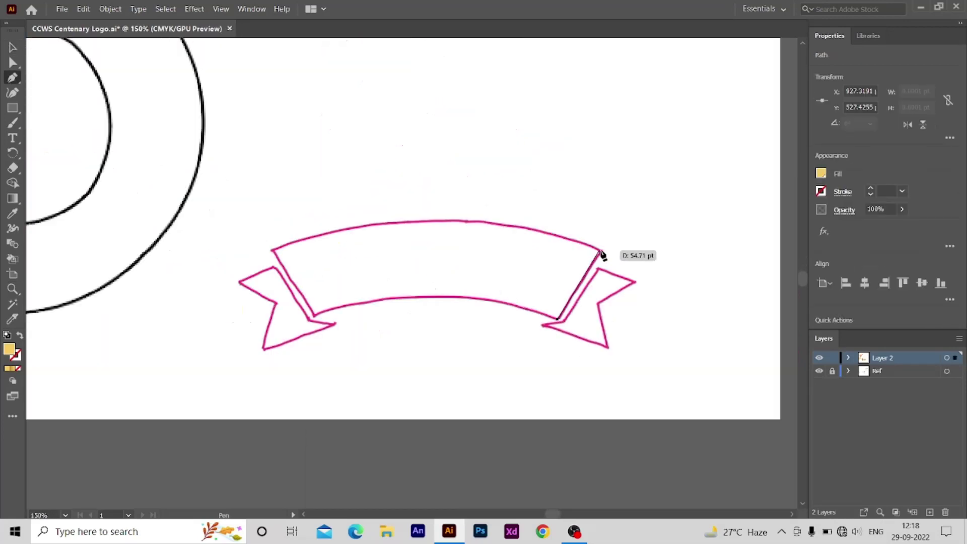
{"action": "left_click", "coordinate": [602, 250]}
{"action": "left_click", "coordinate": [272, 250]}
{"action": "left_click", "coordinate": [313, 317]}
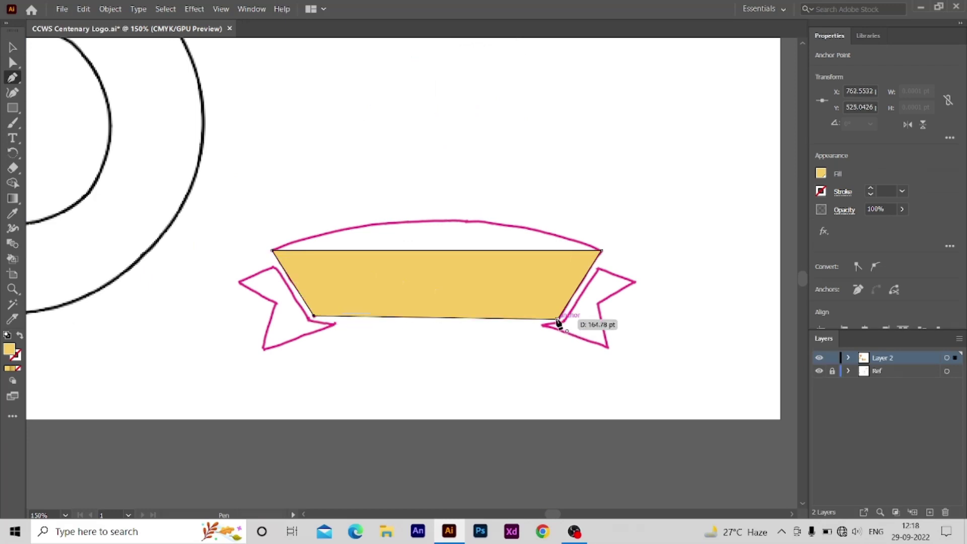
{"action": "left_click", "coordinate": [557, 319]}
Step: Bow the band's top and bottom edges upward with the Curvature tool
{"action": "key", "text": "shift+grave"}
{"action": "left_click_drag", "start_coordinate": [449, 250], "coordinate": [449, 220]}
{"action": "left_click_drag", "start_coordinate": [579, 285], "coordinate": [547, 283]}
{"action": "key", "text": "ctrl+z"}
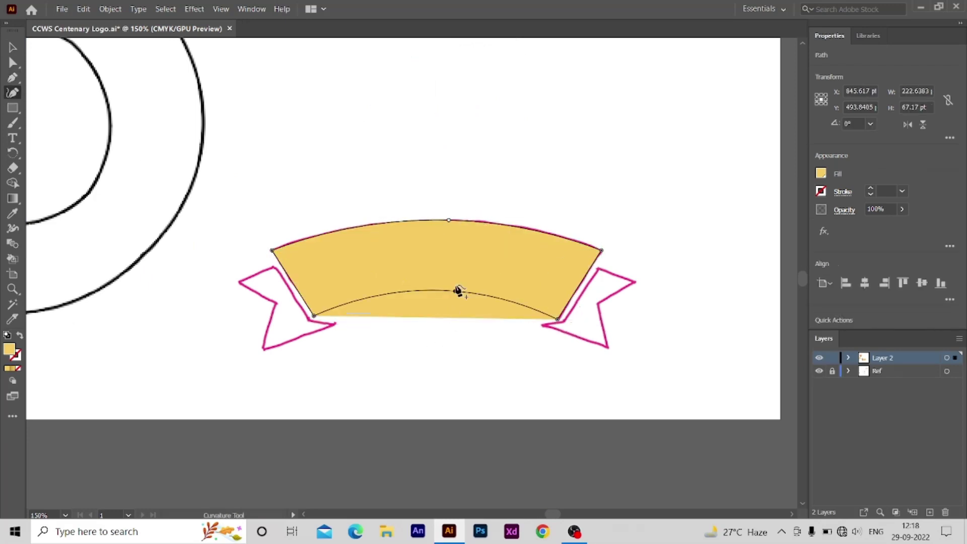
{"action": "left_click_drag", "start_coordinate": [435, 318], "coordinate": [434, 298]}
{"action": "left_click", "coordinate": [13, 47]}
Step: Draw the small left fold and the right tail shapes of the ribbon
{"action": "key", "text": "ctrl+shift+a"}
{"action": "left_click", "coordinate": [13, 78]}
{"action": "left_click", "coordinate": [272, 266]}
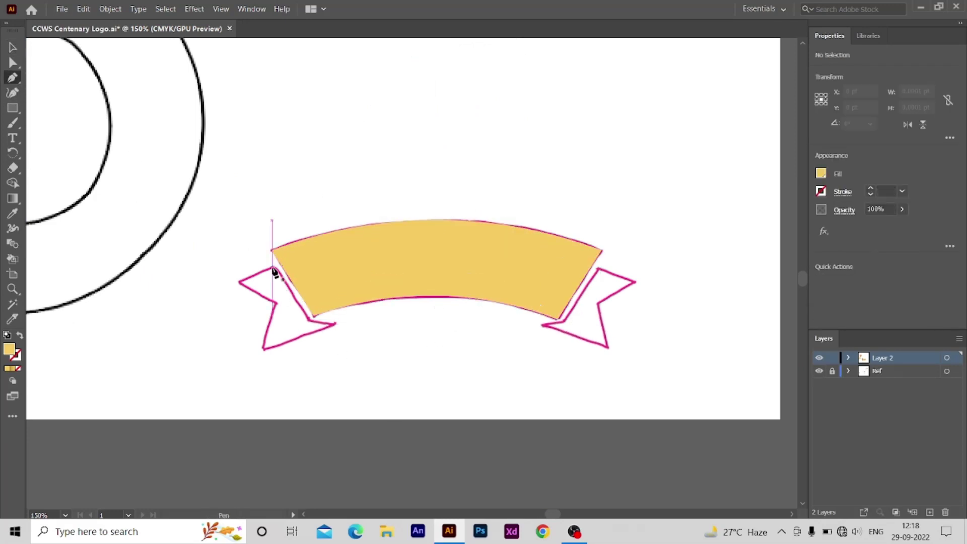
{"action": "left_click", "coordinate": [311, 322]}
{"action": "left_click", "coordinate": [599, 271]}
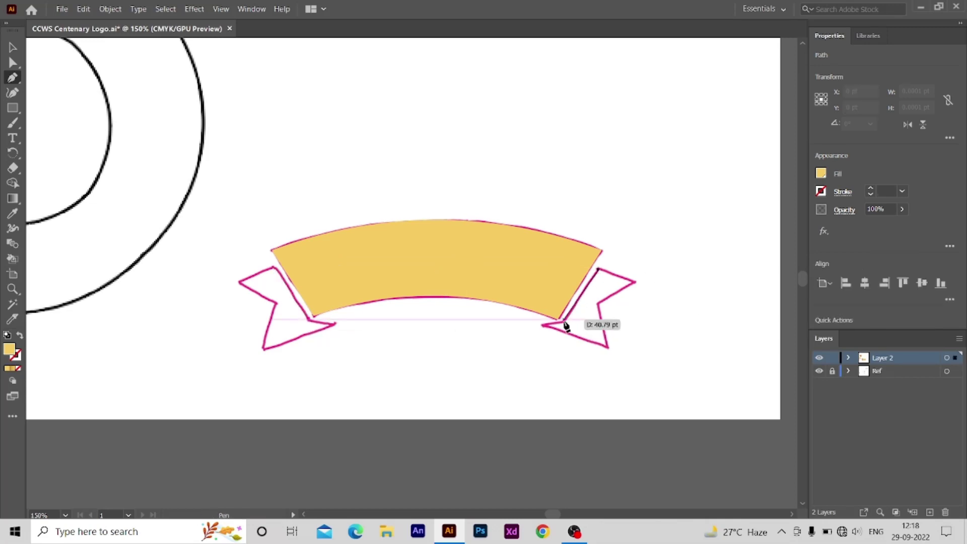
{"action": "left_click", "coordinate": [565, 323]}
{"action": "left_click", "coordinate": [608, 347]}
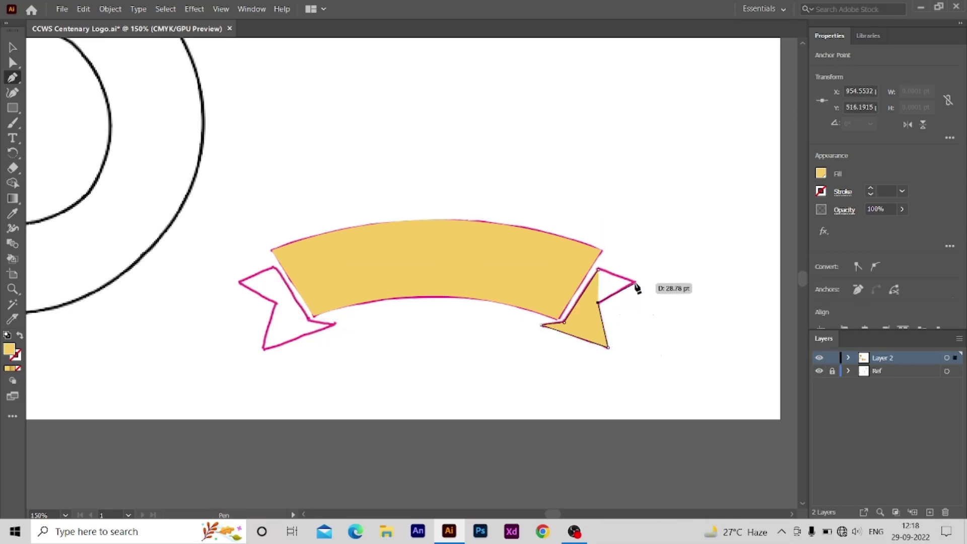
{"action": "left_click", "coordinate": [598, 271]}
Step: Nudge the fold, then copy, mirror and place the right tail as the left tail
{"action": "key", "text": "v"}
{"action": "left_click_drag", "start_coordinate": [389, 258], "coordinate": [390, 257]}
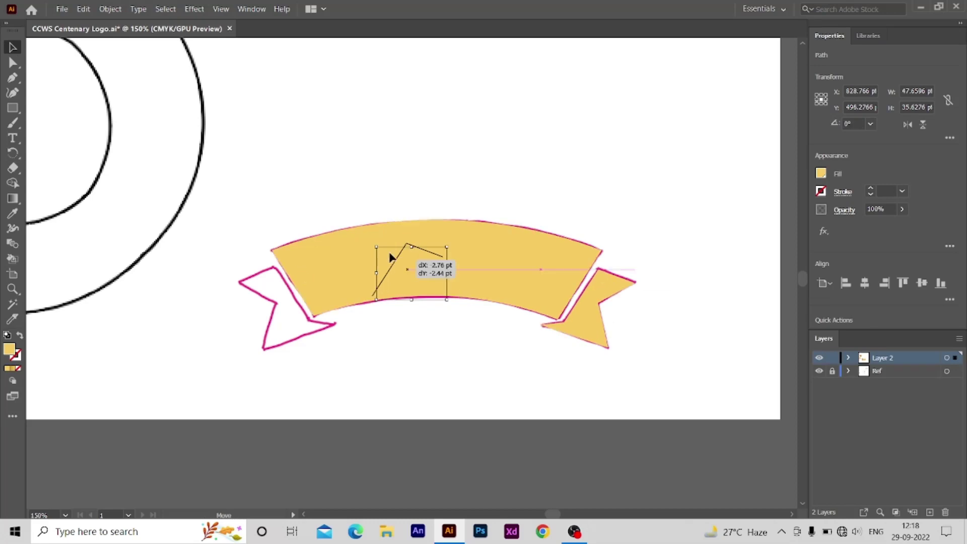
{"action": "left_click_drag", "start_coordinate": [602, 306], "coordinate": [683, 267]}
{"action": "key", "text": "ctrl+z"}
{"action": "key", "text": "ctrl+c"}
{"action": "key", "text": "ctrl+v"}
{"action": "mouse_move", "coordinate": [418, 272]}
{"action": "left_mouse_down"}
{"action": "mouse_move", "coordinate": [182, 304]}
{"action": "mouse_move", "coordinate": [283, 312]}
{"action": "left_mouse_up"}
{"action": "left_click", "coordinate": [906, 125]}
{"action": "left_click_drag", "start_coordinate": [707, 215], "coordinate": [236, 353]}
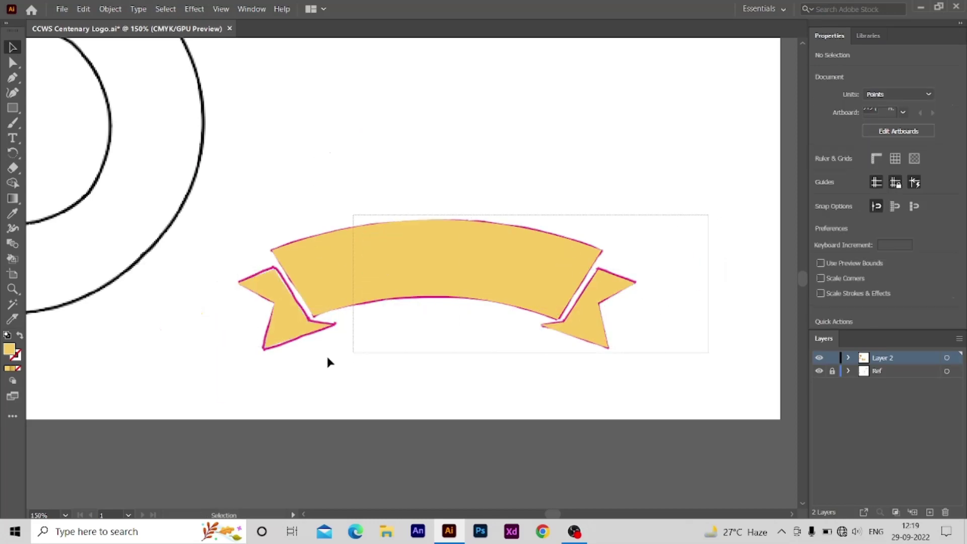
{"action": "left_click", "coordinate": [447, 154]}
{"action": "key", "text": "ctrl+minus"}
{"action": "key", "text": "ctrl+minus"}
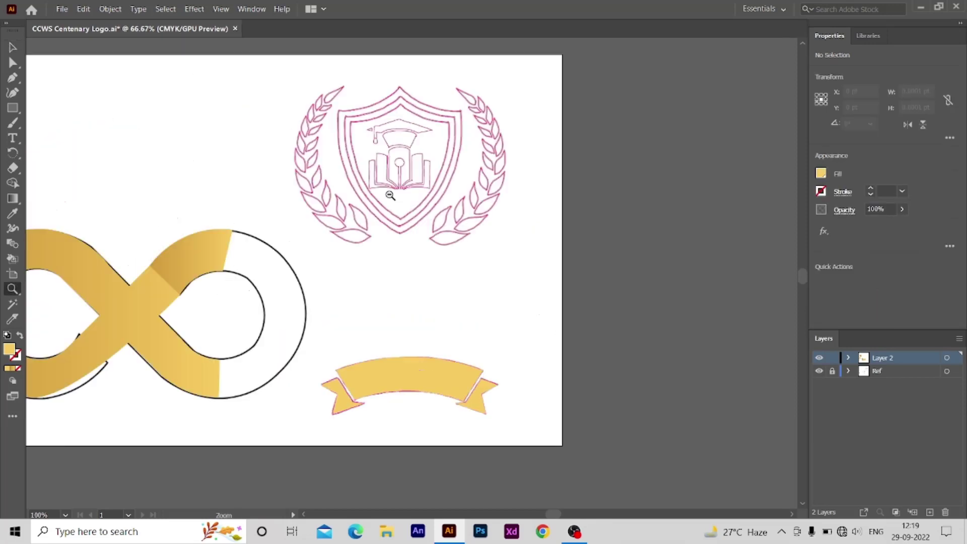
{"action": "key", "text": "ctrl+minus"}
{"action": "key", "text": "ctrl+minus"}
Step: Set the ribbon's fill to red in the Properties panel
{"action": "left_click", "coordinate": [512, 332]}
{"action": "left_click", "coordinate": [821, 191]}
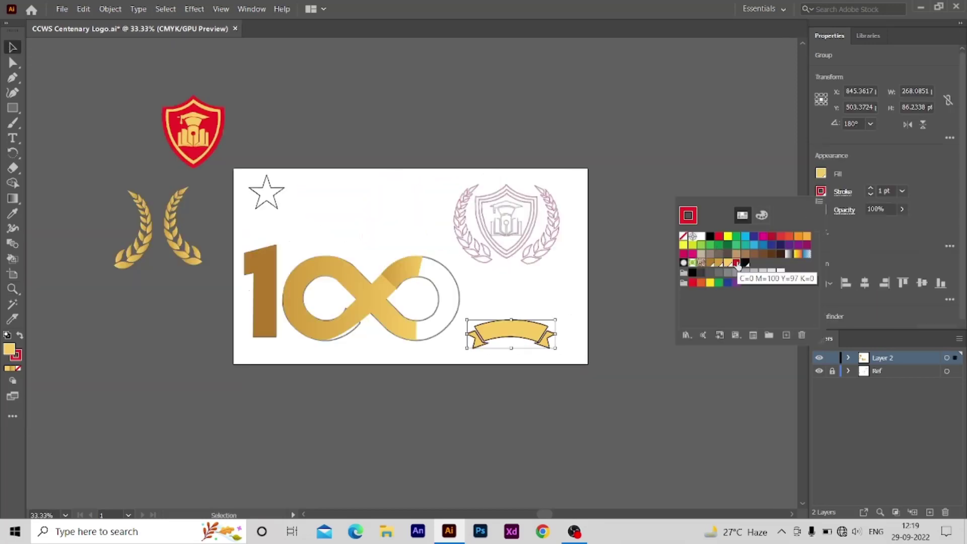
{"action": "left_click", "coordinate": [574, 311]}
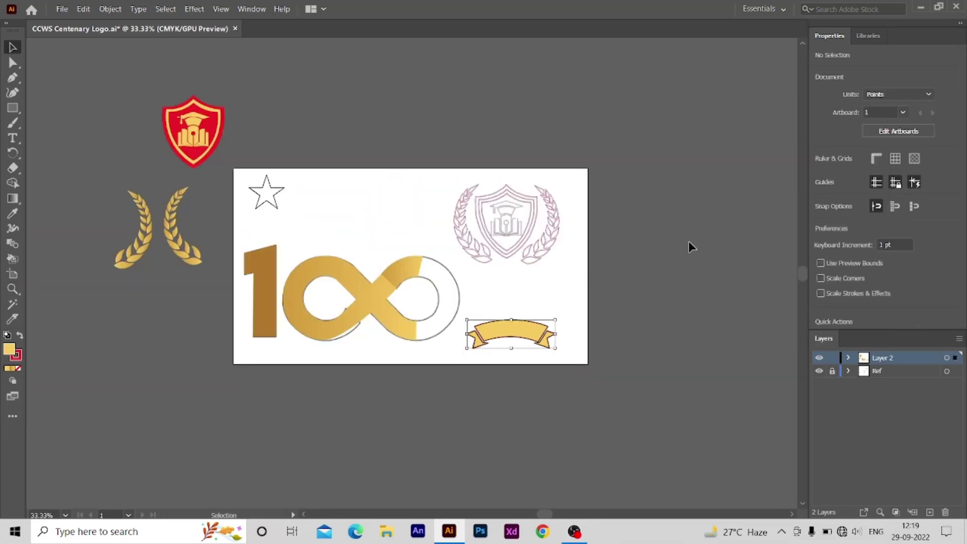
{"action": "left_click", "coordinate": [821, 174]}
{"action": "left_click", "coordinate": [715, 221]}
{"action": "left_click", "coordinate": [821, 192]}
{"action": "left_click", "coordinate": [551, 300]}
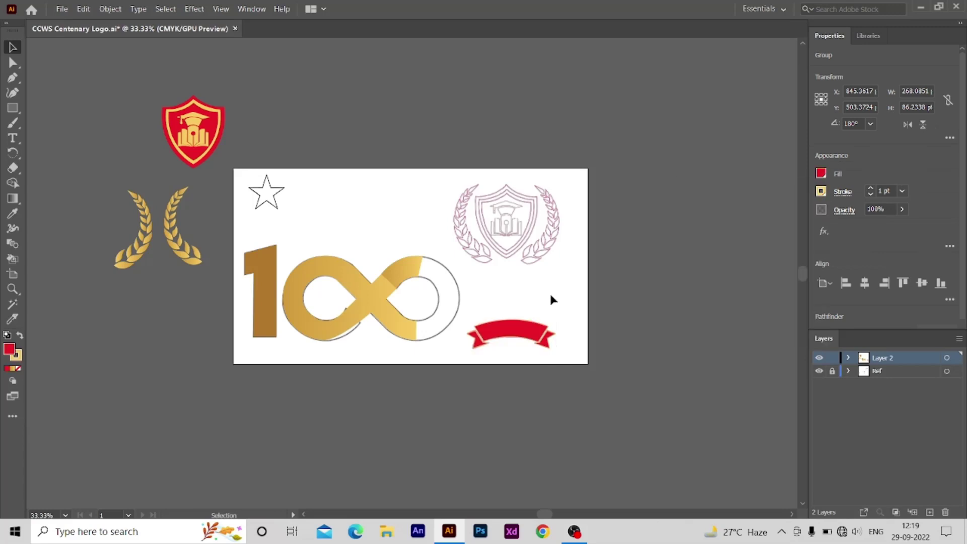
Step: Drag the red ribbon and the gold 100 artwork off the artboard to the left
{"action": "key", "text": "z"}
{"action": "left_click", "coordinate": [523, 319]}
{"action": "key", "text": "a"}
{"action": "left_click_drag", "start_coordinate": [75, 274], "coordinate": [663, 351]}
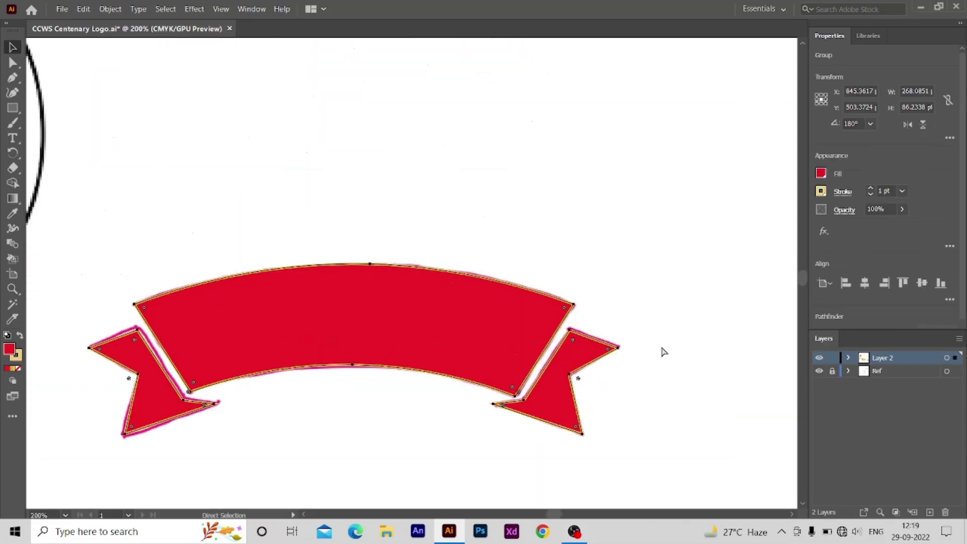
{"action": "key", "text": "ctrl+minus"}
{"action": "key", "text": "ctrl+minus"}
{"action": "key", "text": "ctrl+minus"}
{"action": "key", "text": "ctrl+minus"}
{"action": "left_click", "coordinate": [13, 47]}
{"action": "left_click_drag", "start_coordinate": [624, 398], "coordinate": [110, 366]}
{"action": "left_click", "coordinate": [176, 316]}
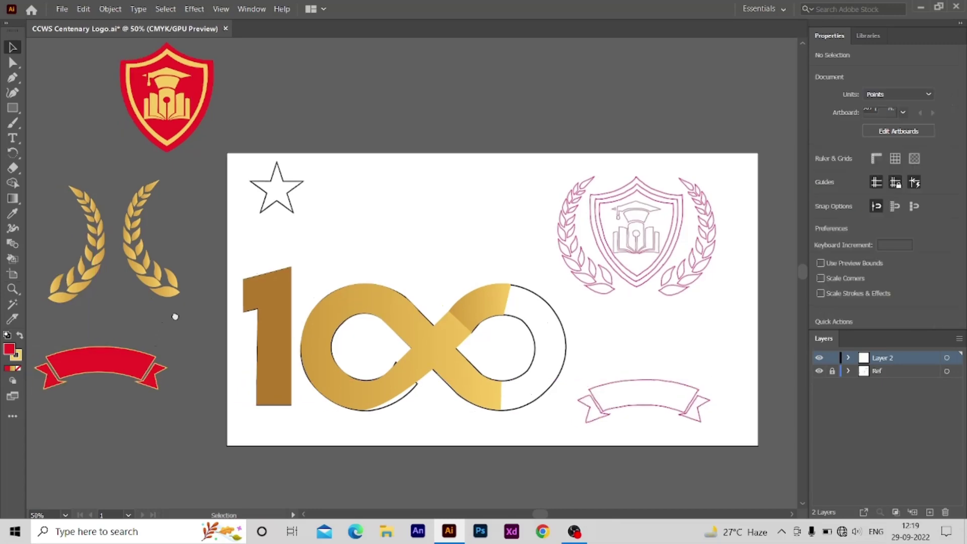
{"action": "left_click_drag", "start_coordinate": [176, 316], "coordinate": [440, 328]}
{"action": "mouse_move", "coordinate": [723, 406]}
{"action": "left_mouse_down"}
{"action": "mouse_move", "coordinate": [250, 170]}
{"action": "mouse_move", "coordinate": [371, 134]}
{"action": "mouse_move", "coordinate": [432, 363]}
{"action": "left_mouse_up"}
{"action": "mouse_move", "coordinate": [438, 123]}
{"action": "left_mouse_down"}
{"action": "mouse_move", "coordinate": [699, 266]}
{"action": "mouse_move", "coordinate": [489, 302]}
{"action": "left_mouse_up"}
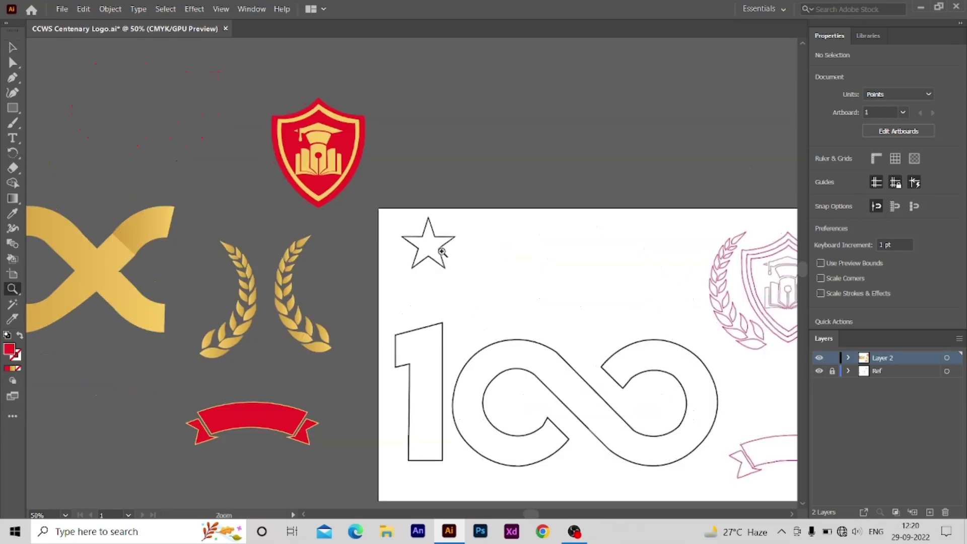
Step: Pen-trace the star outline around its five tips
{"action": "left_click", "coordinate": [442, 251]}
{"action": "key", "text": "p"}
{"action": "left_click", "coordinate": [428, 153]}
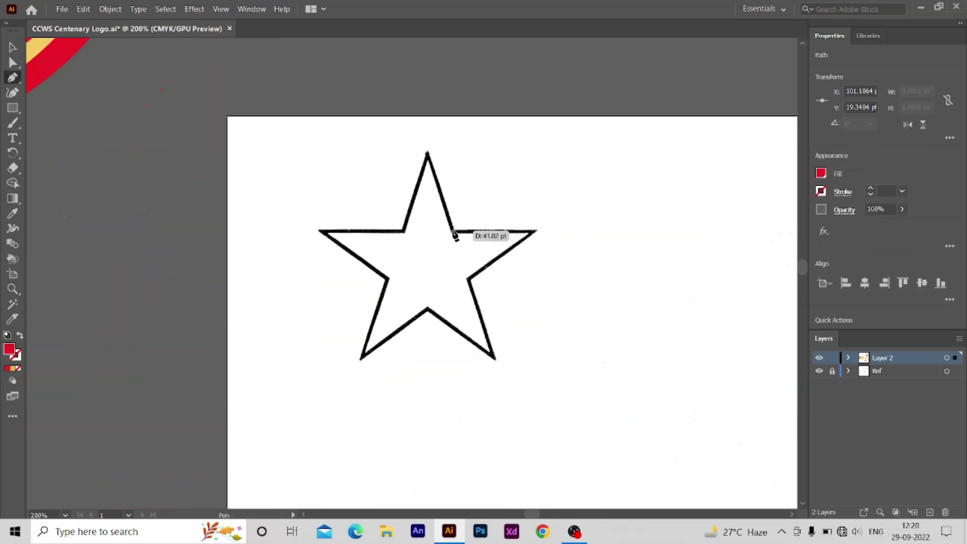
{"action": "left_click", "coordinate": [453, 232]}
{"action": "left_click", "coordinate": [535, 232]}
{"action": "left_click", "coordinate": [469, 278]}
{"action": "left_click", "coordinate": [496, 359]}
{"action": "left_click", "coordinate": [427, 309]}
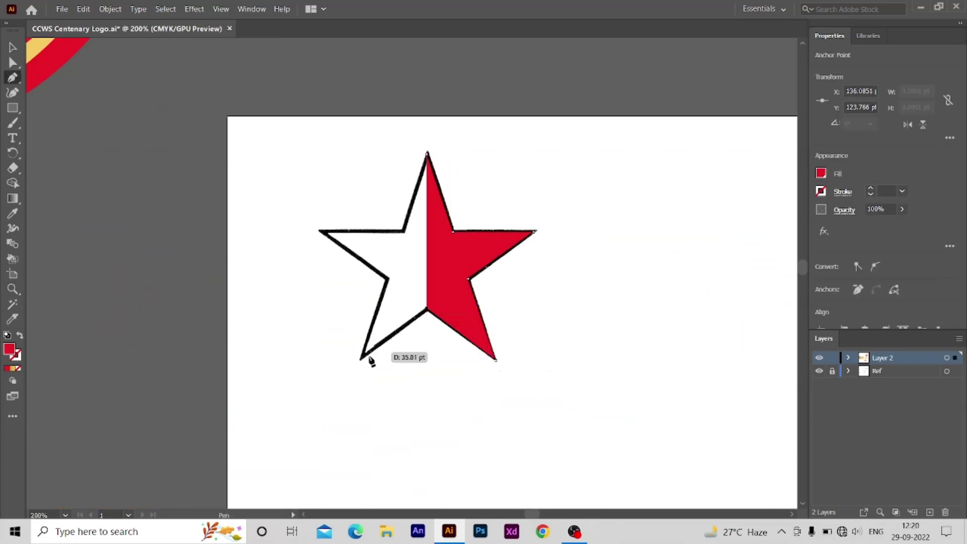
{"action": "left_click", "coordinate": [361, 359]}
{"action": "left_click", "coordinate": [319, 232]}
Step: Close the star path and fill it with a tan gold gradient
{"action": "left_click", "coordinate": [821, 173]}
{"action": "left_click", "coordinate": [685, 215]}
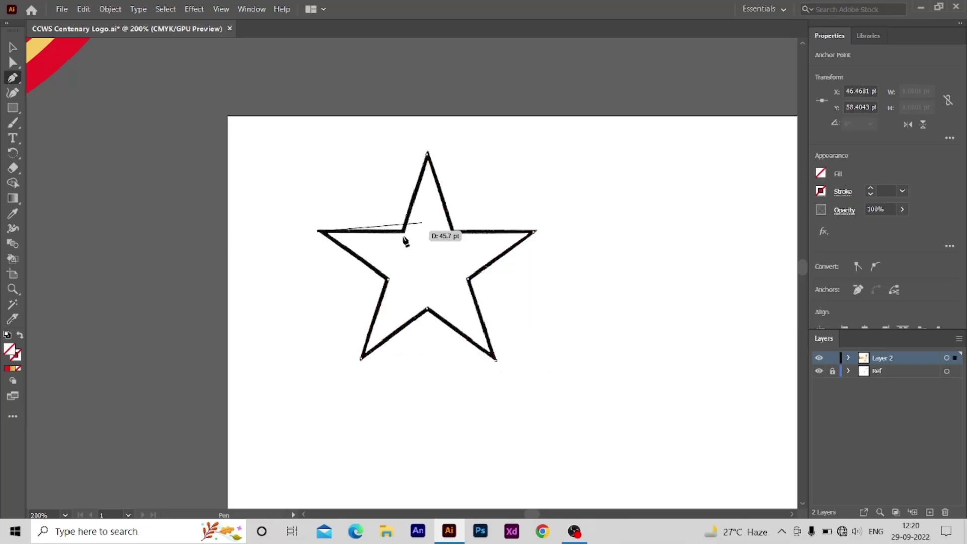
{"action": "left_click", "coordinate": [12, 48]}
{"action": "left_click", "coordinate": [821, 173]}
{"action": "left_click", "coordinate": [720, 237]}
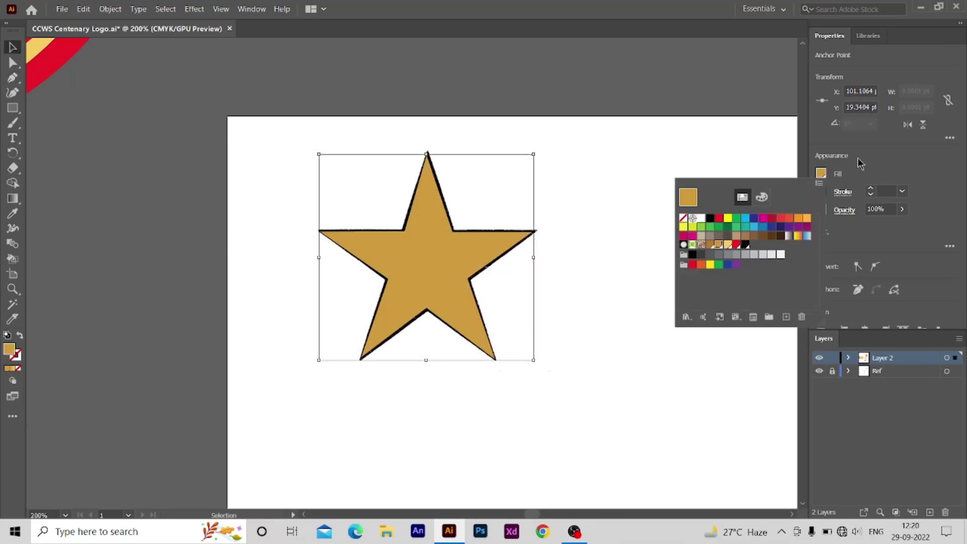
{"action": "left_click", "coordinate": [251, 9]}
{"action": "left_click", "coordinate": [314, 276]}
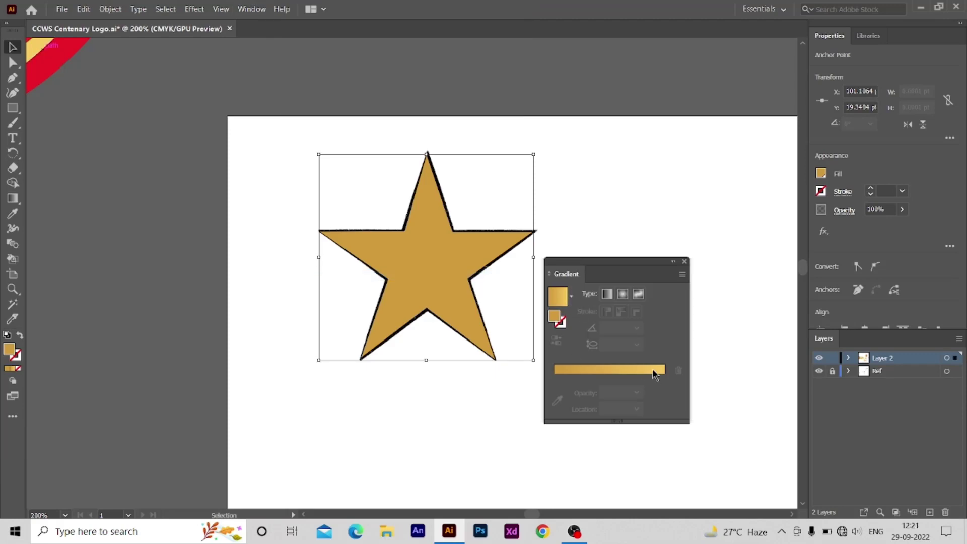
{"action": "left_click", "coordinate": [664, 392]}
Step: Zoom out and drag the gold star onto the pasteboard
{"action": "left_click", "coordinate": [684, 261]}
{"action": "left_click", "coordinate": [556, 206]}
{"action": "key", "text": "z"}
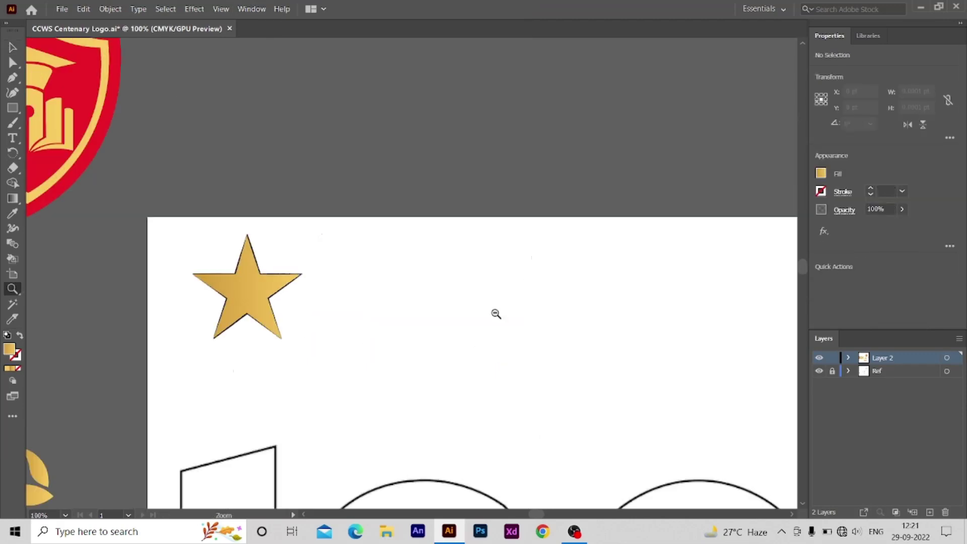
{"action": "scroll", "coordinate": [518, 272], "scroll_direction": "down", "scroll_amount": 5}
{"action": "key", "text": "v"}
{"action": "left_click_drag", "start_coordinate": [390, 238], "coordinate": [234, 170]}
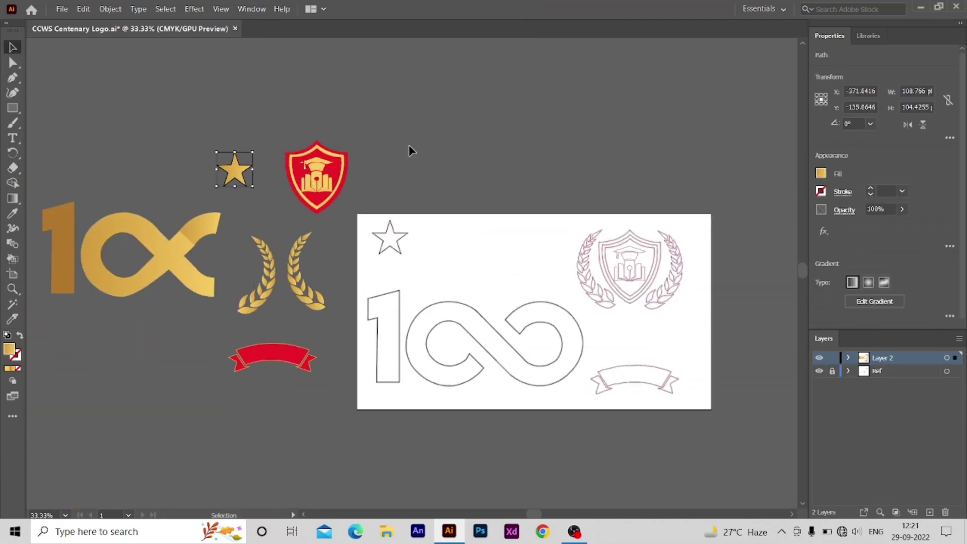
Step: Hide and lock the Ref layer, then add a black artboard-size rectangle on a new layer
{"action": "left_click", "coordinate": [820, 371]}
{"action": "left_click", "coordinate": [832, 370]}
{"action": "left_click", "coordinate": [930, 512]}
{"action": "key", "text": "m"}
{"action": "left_click_drag", "start_coordinate": [357, 213], "coordinate": [588, 318]}
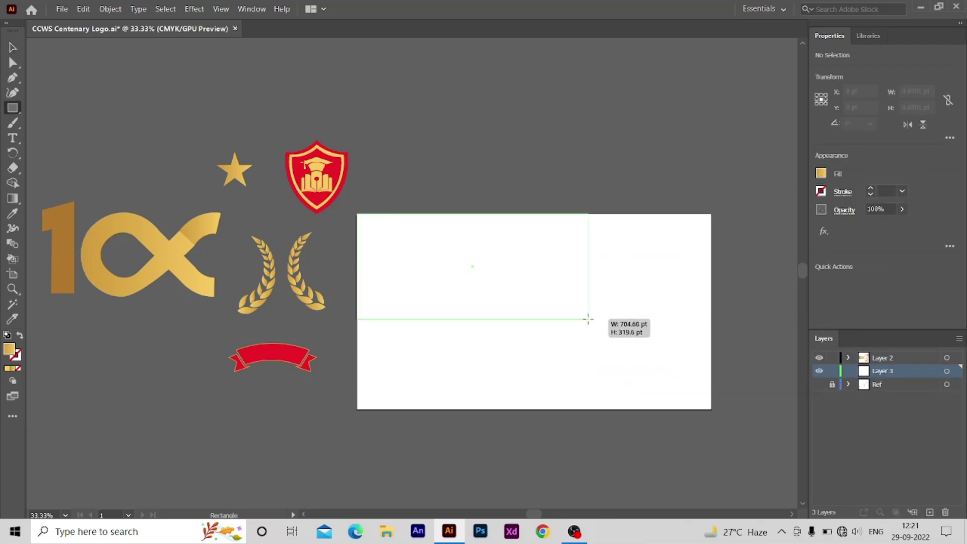
{"action": "left_click_drag", "start_coordinate": [588, 318], "coordinate": [711, 409]}
{"action": "left_click", "coordinate": [13, 47]}
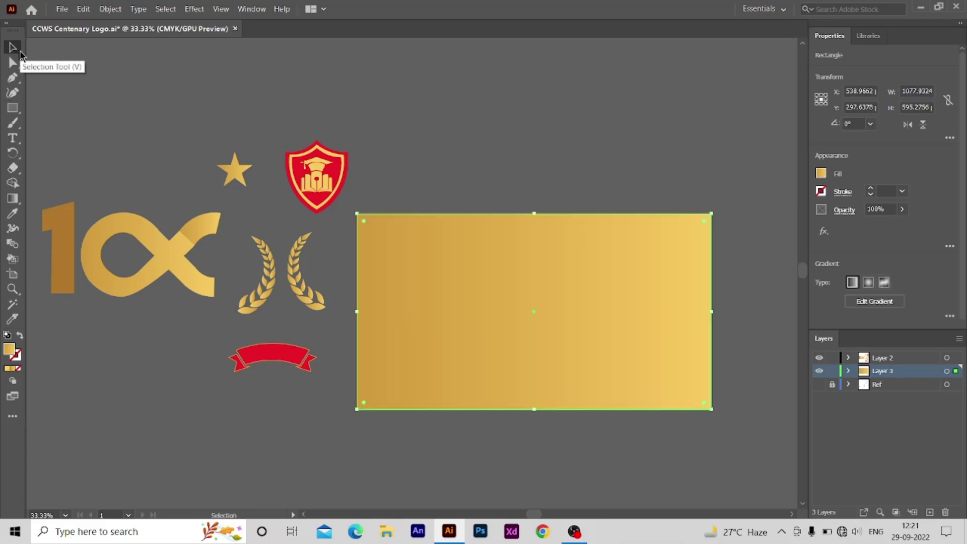
{"action": "left_click", "coordinate": [821, 173]}
{"action": "left_click", "coordinate": [710, 206]}
Step: Move the 100 loop, red shield, star and both laurels onto the black artboard
{"action": "left_click", "coordinate": [605, 190]}
{"action": "left_click_drag", "start_coordinate": [71, 242], "coordinate": [403, 325]}
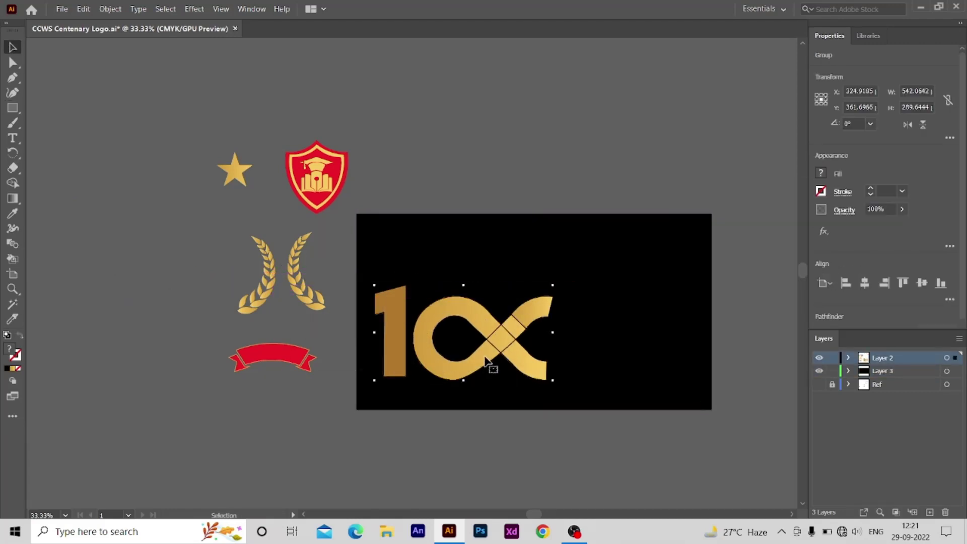
{"action": "key", "text": "ctrl+shift+a"}
{"action": "left_click_drag", "start_coordinate": [332, 201], "coordinate": [677, 286]}
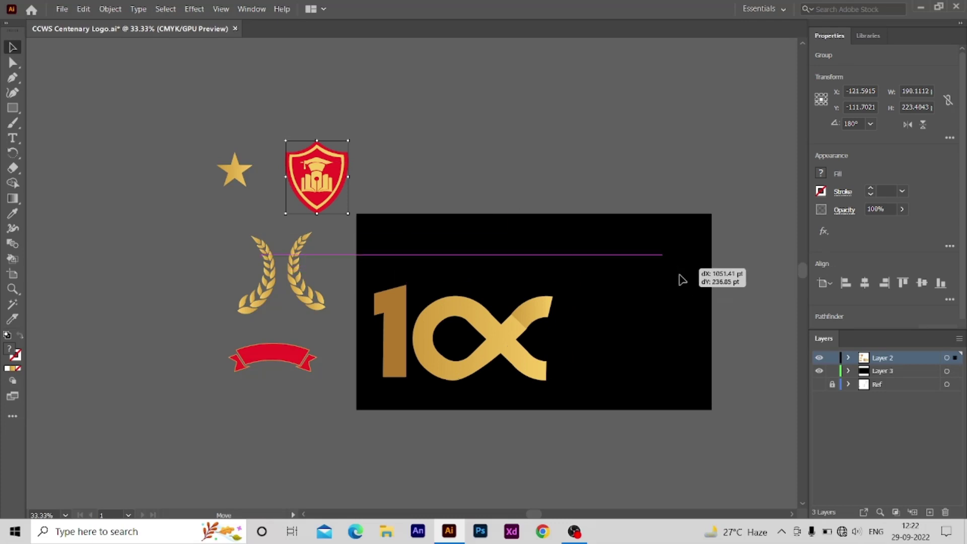
{"action": "left_click_drag", "start_coordinate": [239, 171], "coordinate": [397, 242]}
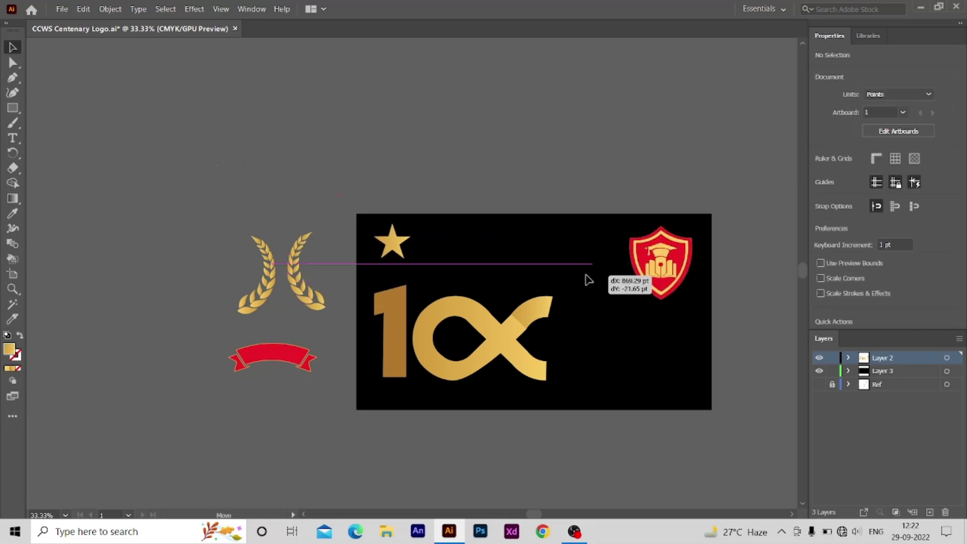
{"action": "left_click_drag", "start_coordinate": [589, 279], "coordinate": [605, 274]}
{"action": "mouse_move", "coordinate": [257, 274]}
{"action": "left_mouse_down"}
{"action": "mouse_move", "coordinate": [702, 356]}
{"action": "mouse_move", "coordinate": [536, 223]}
{"action": "left_mouse_up"}
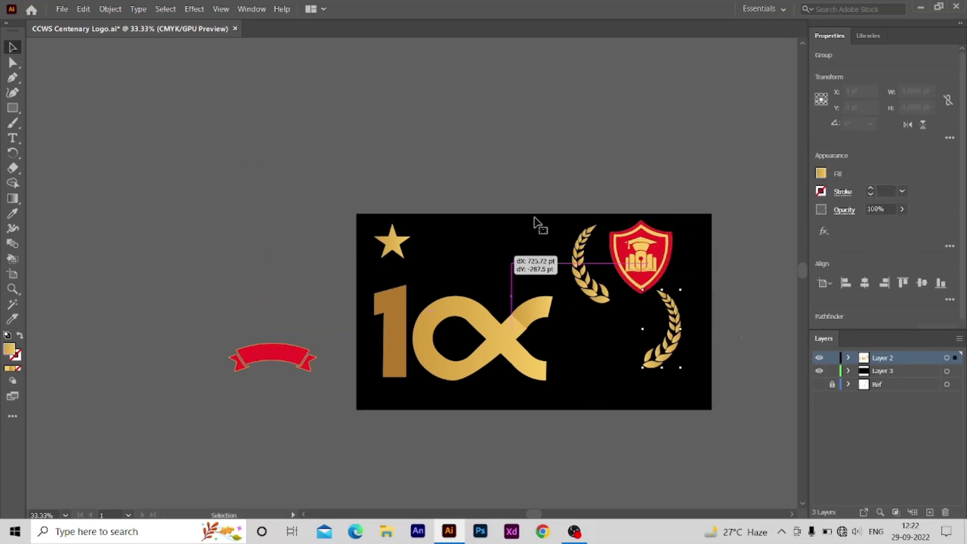
Step: Change Layer 2's highlight colour in its layer options
{"action": "key", "text": "ctrl+equal"}
{"action": "key", "text": "ctrl+equal"}
{"action": "key", "text": "ctrl+equal"}
{"action": "key", "text": "ctrl+equal"}
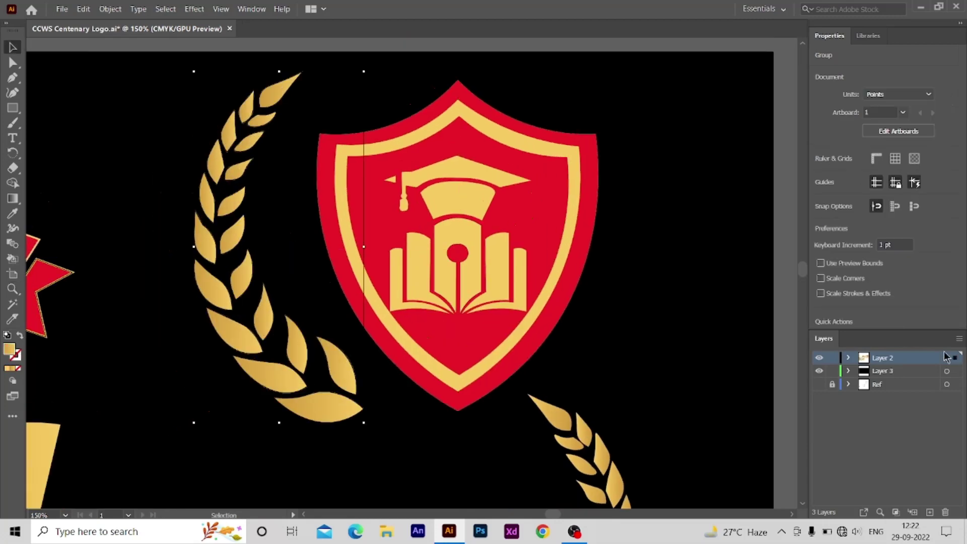
{"action": "left_click", "coordinate": [960, 338]}
{"action": "left_click", "coordinate": [877, 108]}
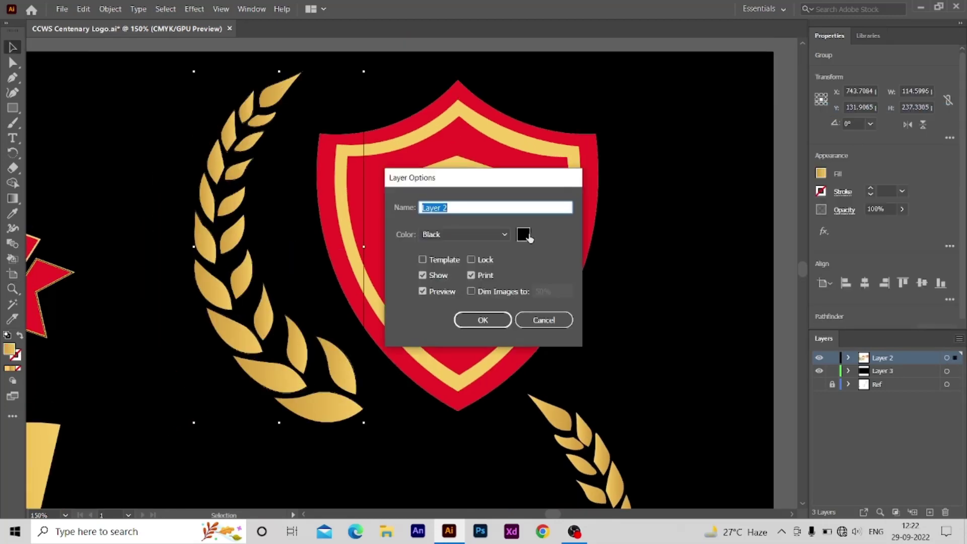
{"action": "left_click", "coordinate": [524, 235]}
{"action": "left_click", "coordinate": [352, 360]}
Step: Position the two laurels symmetrically against both sides of the shield
{"action": "left_click", "coordinate": [482, 319]}
{"action": "left_click_drag", "start_coordinate": [324, 404], "coordinate": [358, 412]}
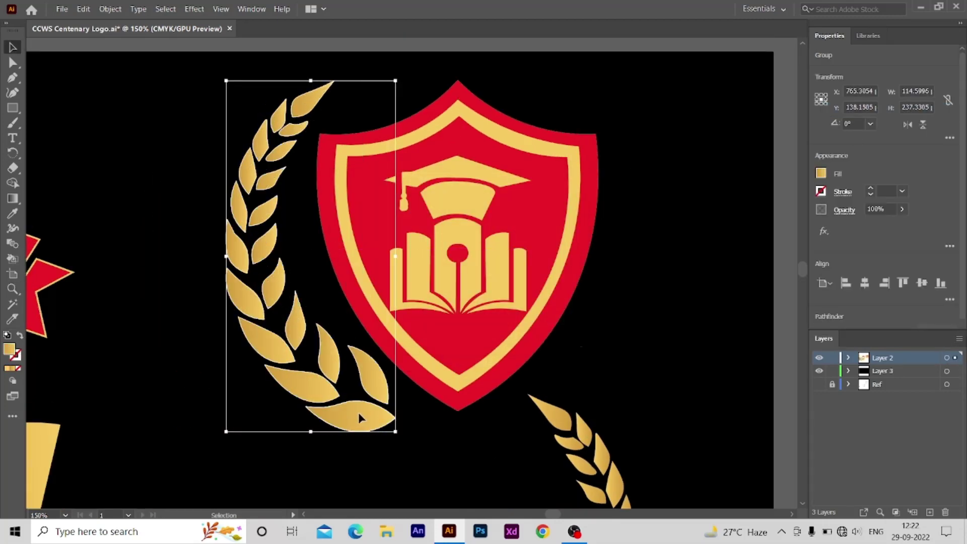
{"action": "left_click_drag", "start_coordinate": [579, 429], "coordinate": [638, 120]}
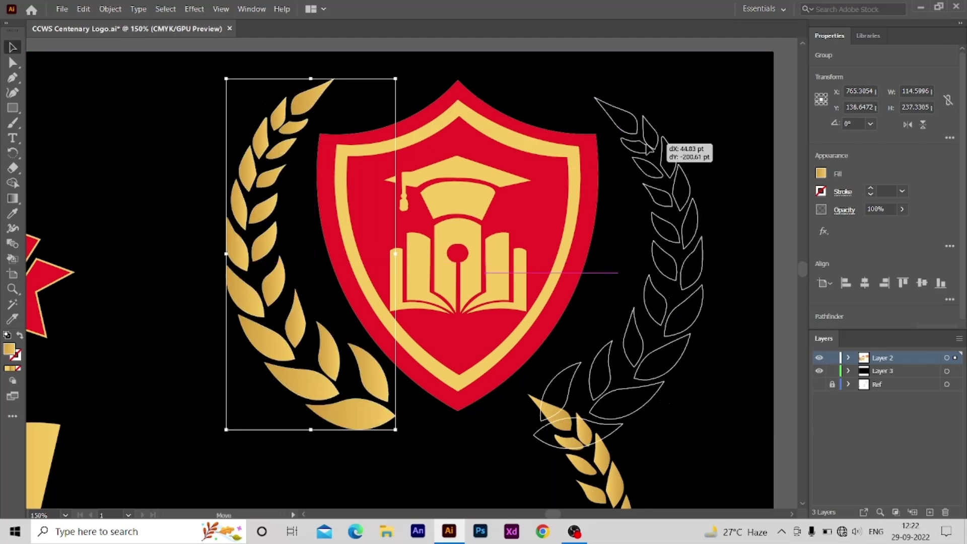
{"action": "left_click", "coordinate": [747, 177]}
{"action": "left_click_drag", "start_coordinate": [568, 421], "coordinate": [565, 418]}
{"action": "left_click", "coordinate": [742, 304]}
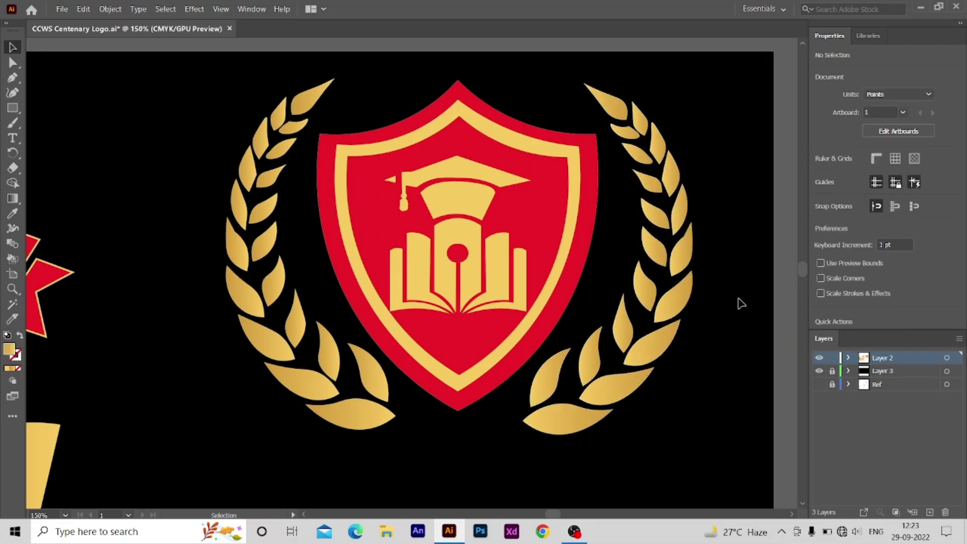
Step: Place the red ribbon banner beneath the shield
{"action": "key", "text": "ctrl+minus"}
{"action": "key", "text": "ctrl+minus"}
{"action": "scroll", "coordinate": [403, 277], "scroll_direction": "down", "scroll_amount": 2}
{"action": "scroll", "coordinate": [403, 277], "scroll_direction": "left", "scroll_amount": 5}
{"action": "mouse_move", "coordinate": [425, 234]}
{"action": "left_mouse_down"}
{"action": "mouse_move", "coordinate": [682, 282]}
{"action": "mouse_move", "coordinate": [688, 307]}
{"action": "left_mouse_up"}
{"action": "left_click", "coordinate": [680, 392]}
{"action": "left_click", "coordinate": [655, 348]}
Step: Type 'CCWS' in a new text frame and move it onto the red ribbon
{"action": "key", "text": "z"}
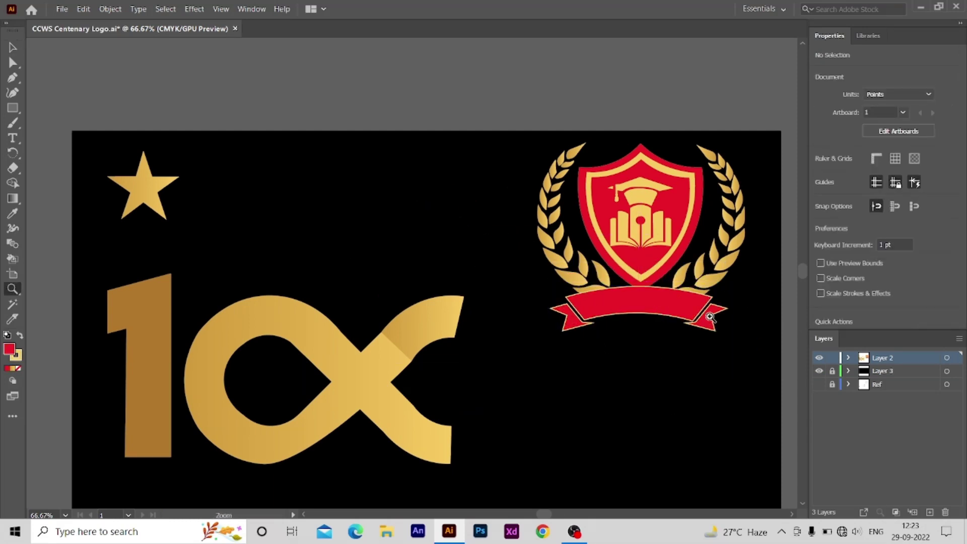
{"action": "left_click", "coordinate": [711, 317]}
{"action": "key", "text": "v"}
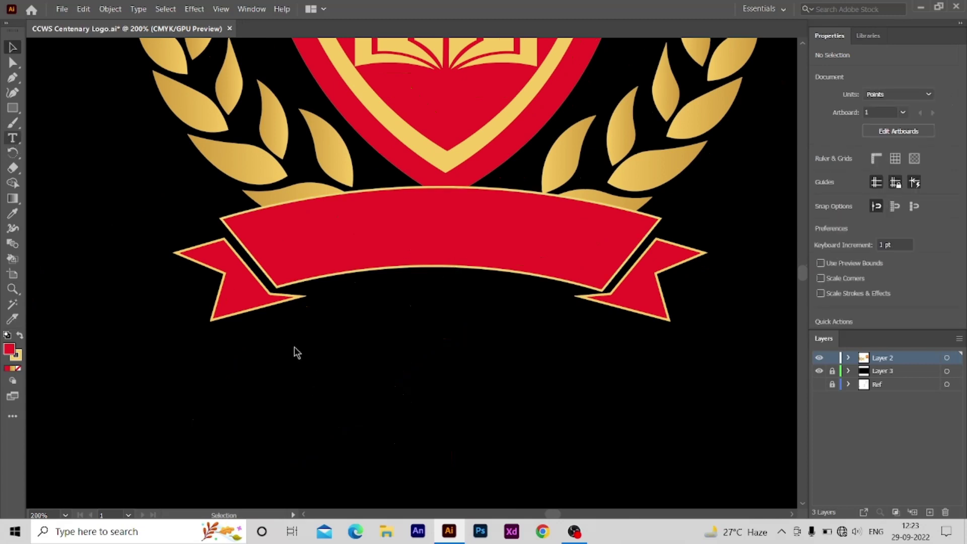
{"action": "key", "text": "t"}
{"action": "left_click_drag", "start_coordinate": [242, 300], "coordinate": [311, 362]}
{"action": "type", "text": "CCW"}
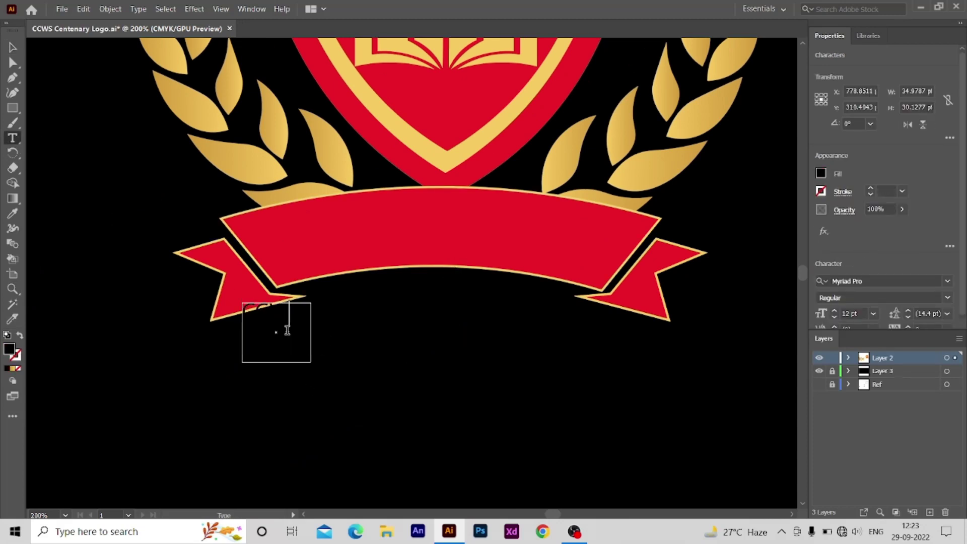
{"action": "left_click", "coordinate": [821, 173]}
{"action": "key", "text": "Escape"}
{"action": "key", "text": "Escape"}
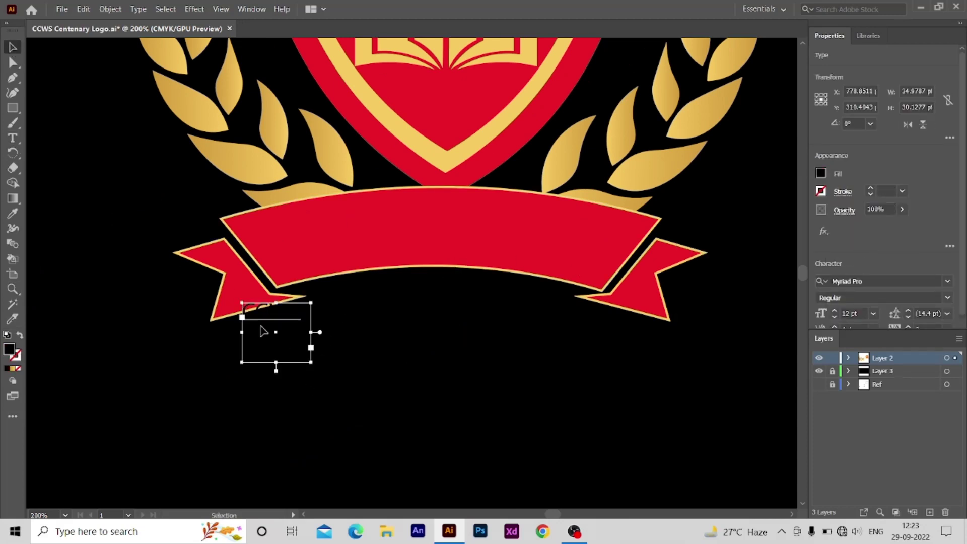
{"action": "left_click_drag", "start_coordinate": [260, 331], "coordinate": [328, 239]}
Step: Save the gold gradient as a new swatch
{"action": "left_click", "coordinate": [251, 8]}
{"action": "left_click", "coordinate": [323, 168]}
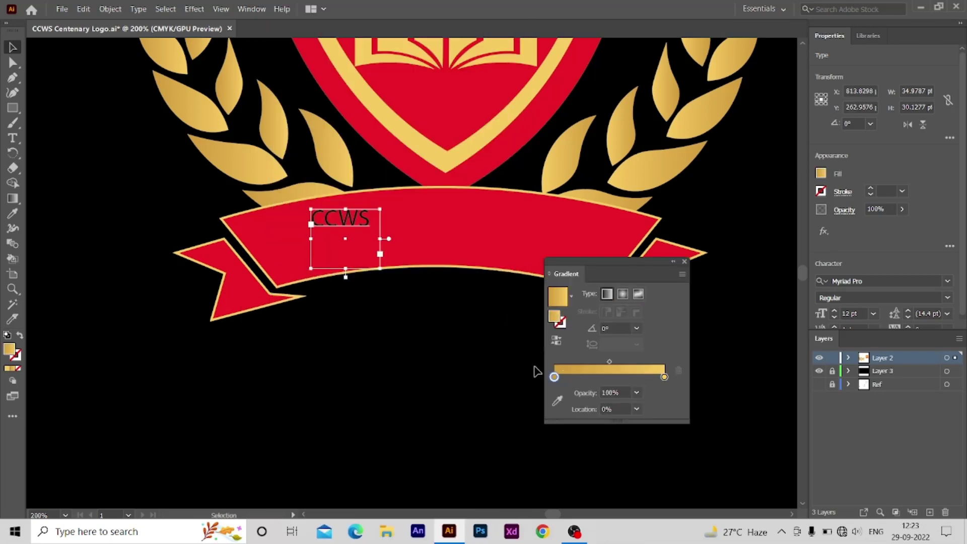
{"action": "double_click", "coordinate": [555, 316]}
{"action": "left_click", "coordinate": [616, 369]}
{"action": "left_click", "coordinate": [684, 261]}
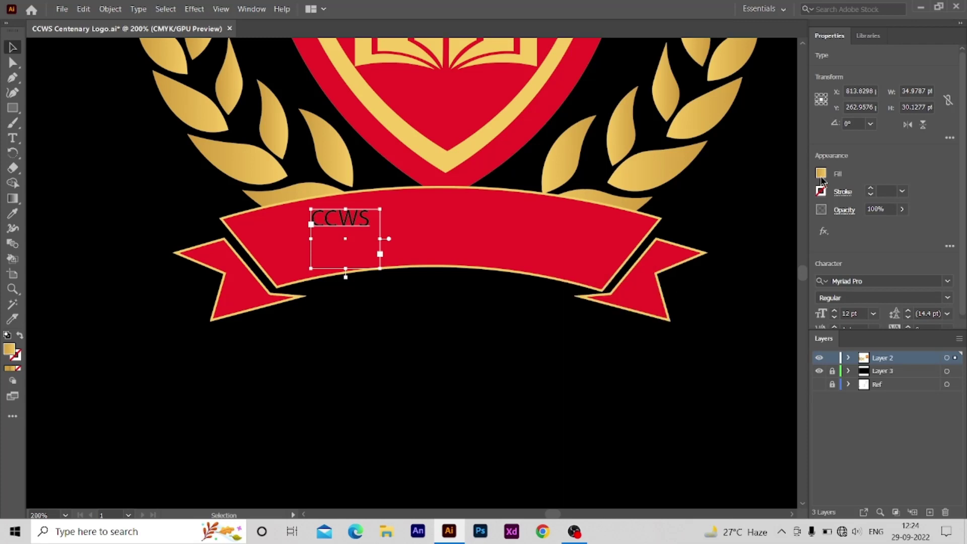
{"action": "left_click", "coordinate": [821, 173]}
{"action": "left_click", "coordinate": [786, 293]}
{"action": "key", "text": "Return"}
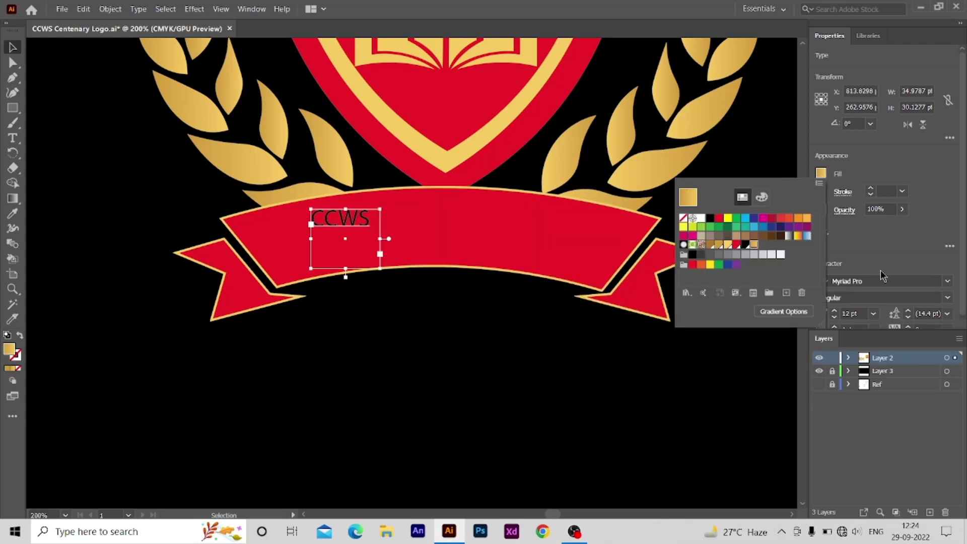
{"action": "left_click", "coordinate": [334, 222]}
Step: Make CCWS gold, BlackChancery 18 pt, centre-aligned at the ribbon's centre
{"action": "left_click", "coordinate": [821, 173]}
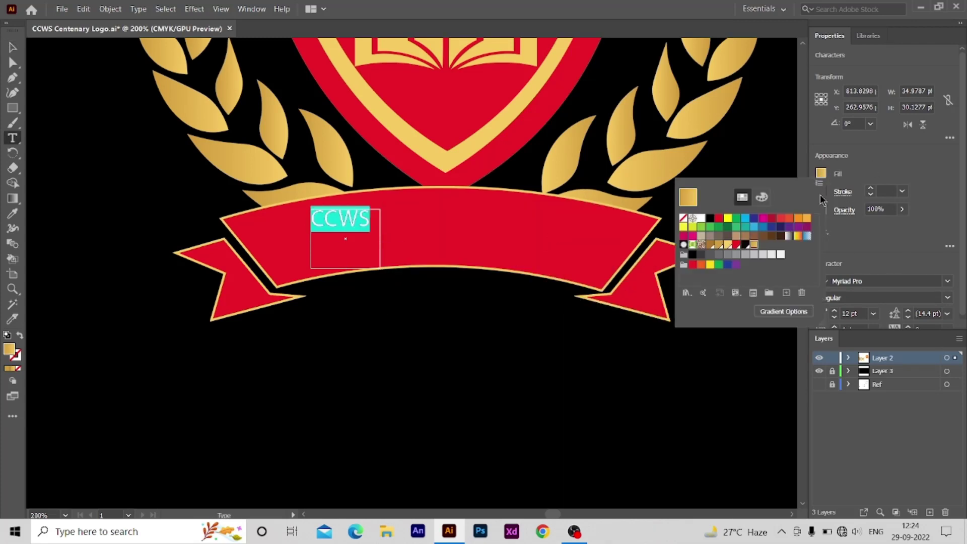
{"action": "key", "text": "Escape"}
{"action": "key", "text": "Escape"}
{"action": "left_click", "coordinate": [821, 70]}
{"action": "key", "text": "Escape"}
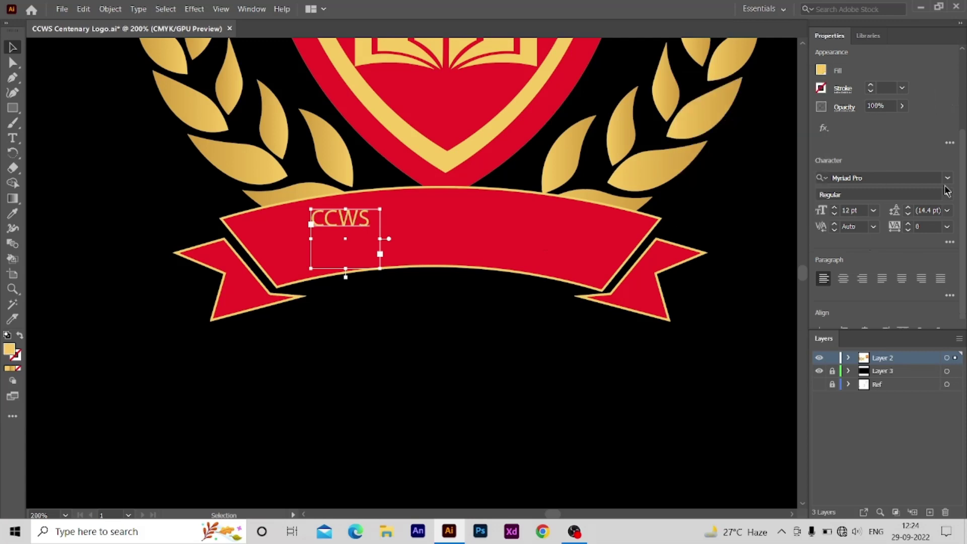
{"action": "left_click", "coordinate": [948, 178]}
{"action": "left_click", "coordinate": [835, 495]}
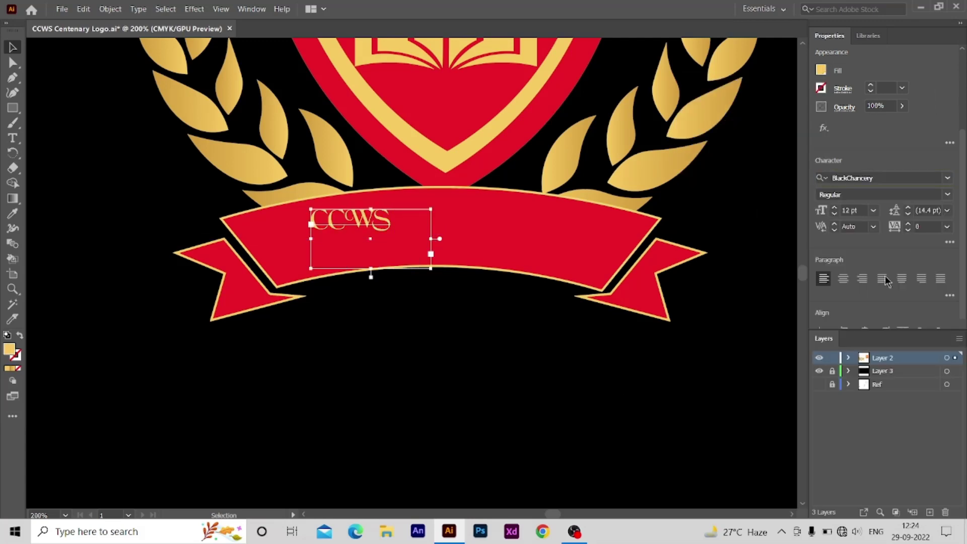
{"action": "left_click", "coordinate": [843, 278]}
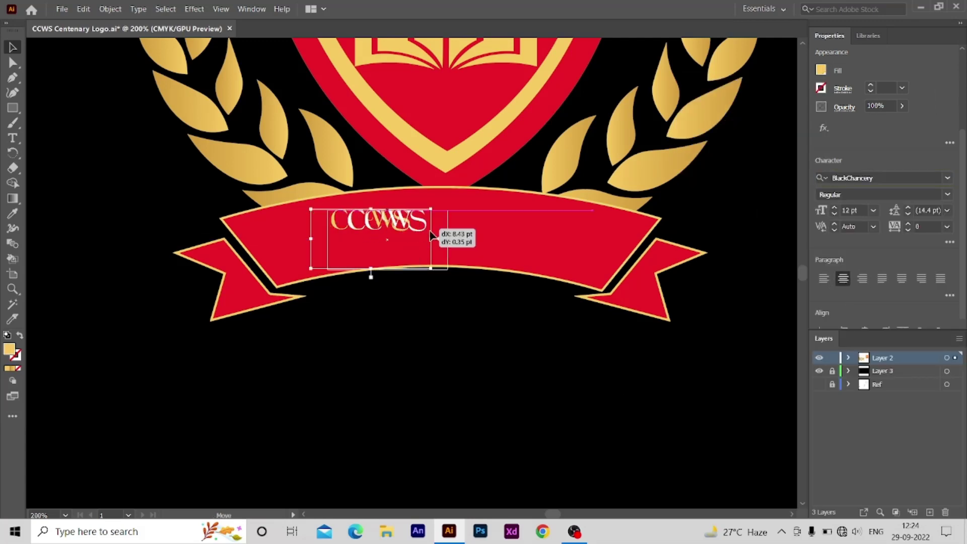
{"action": "left_click_drag", "start_coordinate": [383, 242], "coordinate": [447, 232]}
{"action": "left_click", "coordinate": [873, 210]}
{"action": "left_click", "coordinate": [887, 365]}
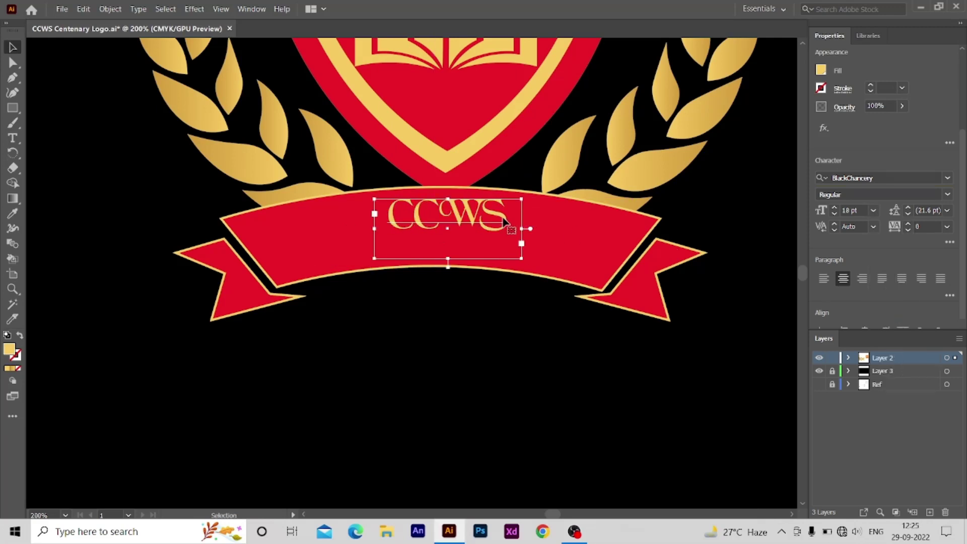
{"action": "left_click", "coordinate": [457, 324]}
Step: Add gold '1922-2022' text centred under CCWS on the ribbon
{"action": "key", "text": "t"}
{"action": "left_click", "coordinate": [196, 239]}
{"action": "type", "text": "19"}
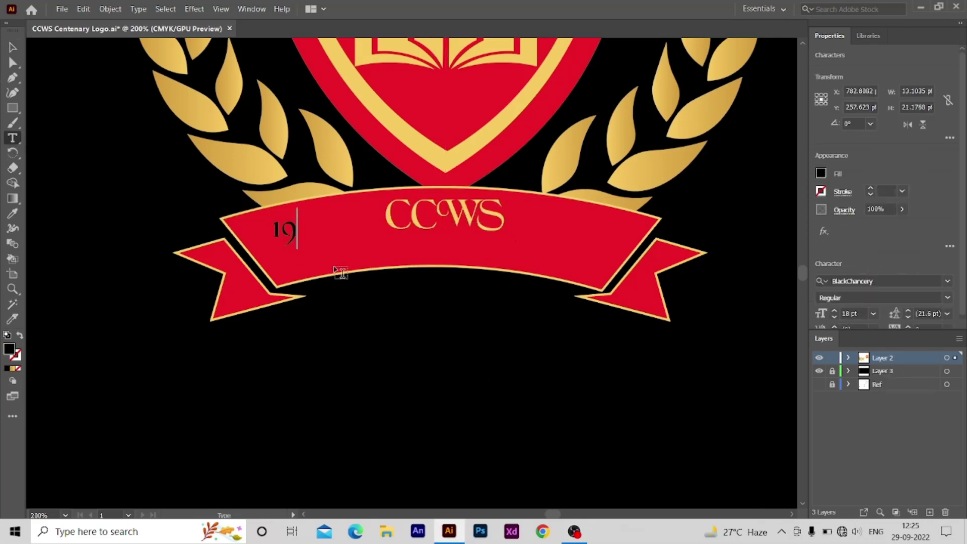
{"action": "key", "text": "Escape"}
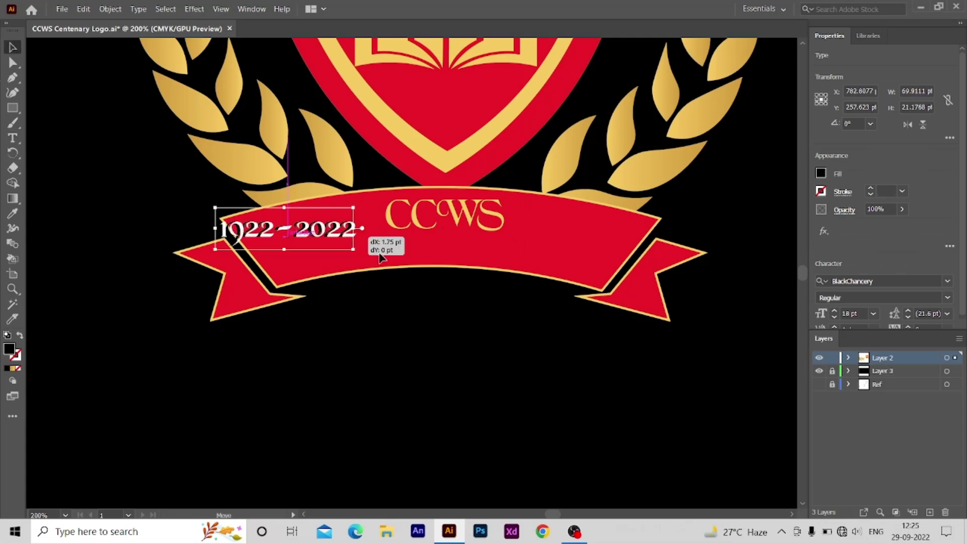
{"action": "left_click_drag", "start_coordinate": [356, 237], "coordinate": [514, 253]}
{"action": "left_click", "coordinate": [822, 173]}
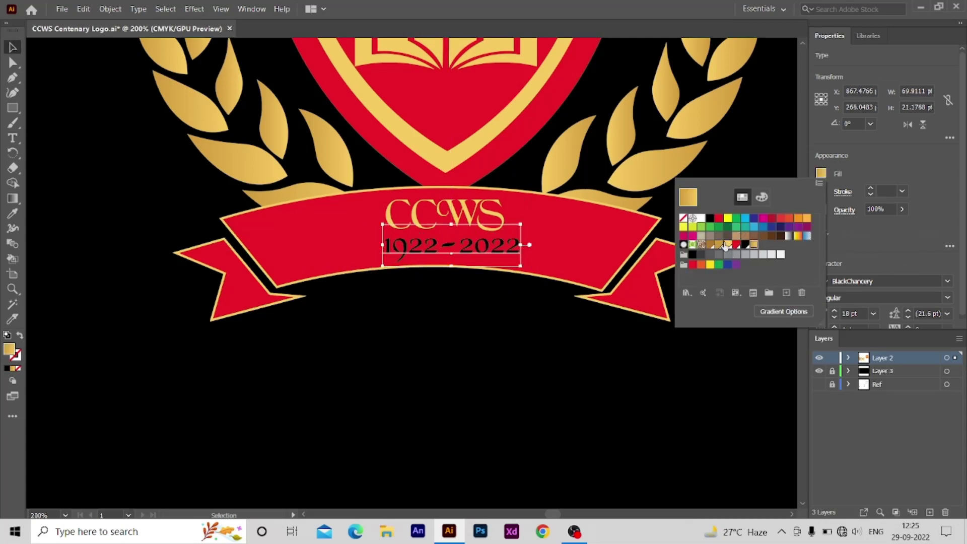
{"action": "left_click", "coordinate": [725, 245]}
{"action": "left_click", "coordinate": [243, 215]}
Step: Create a CCWS text box in the empty area below the emblem
{"action": "key", "text": "z"}
{"action": "key", "text": "ctrl+minus"}
{"action": "key", "text": "ctrl+minus"}
{"action": "key", "text": "ctrl+minus"}
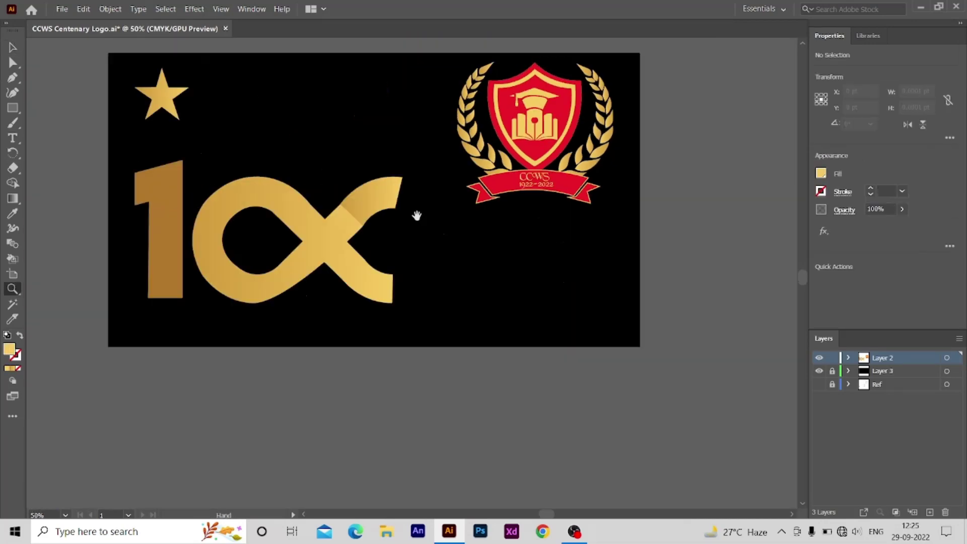
{"action": "mouse_move", "coordinate": [416, 215]}
{"action": "left_mouse_down"}
{"action": "mouse_move", "coordinate": [473, 287]}
{"action": "mouse_move", "coordinate": [437, 293]}
{"action": "left_mouse_up"}
{"action": "key", "text": "v"}
{"action": "left_click", "coordinate": [614, 273]}
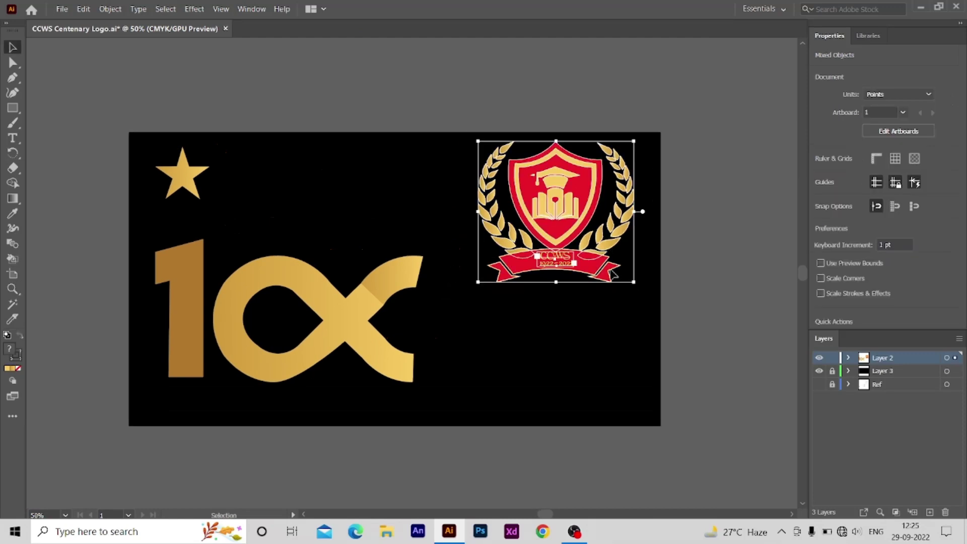
{"action": "left_click", "coordinate": [454, 312]}
{"action": "key", "text": "ctrl+plus"}
{"action": "key", "text": "ctrl+plus"}
{"action": "key", "text": "t"}
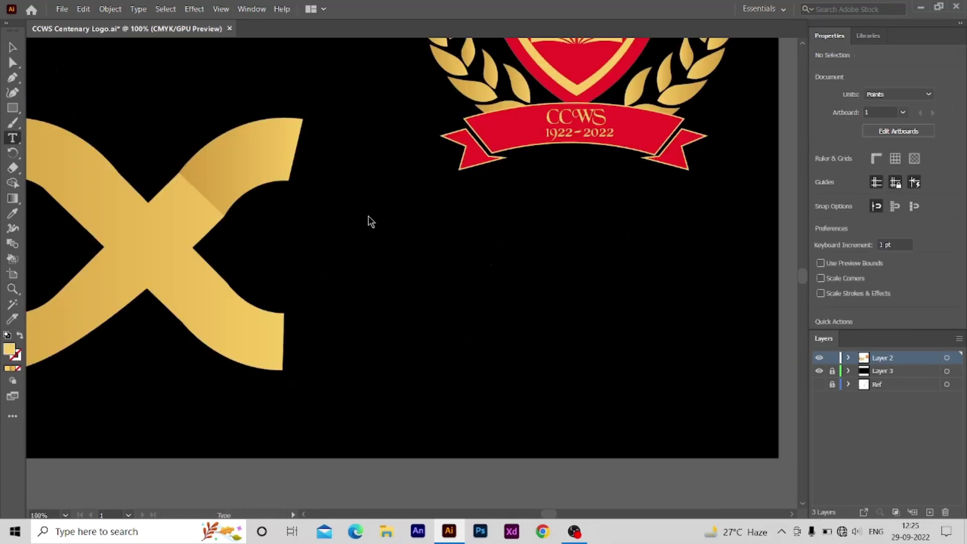
{"action": "left_click_drag", "start_coordinate": [369, 217], "coordinate": [624, 310]}
{"action": "key", "text": "BackSpace"}
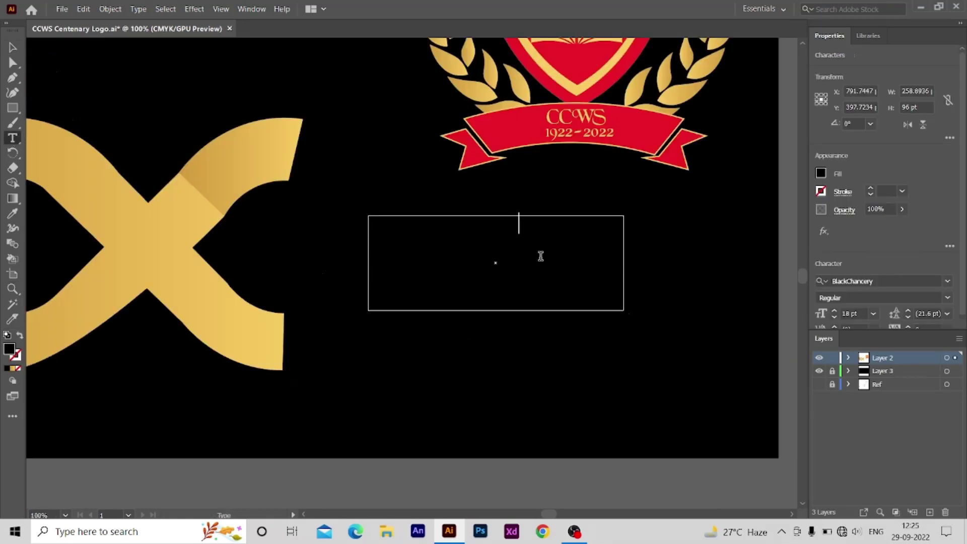
Step: Make the CCWS text gold and trim its text box to fit
{"action": "left_click", "coordinate": [821, 174]}
{"action": "left_click", "coordinate": [706, 237]}
{"action": "type", "text": "CCWS"}
{"action": "left_click", "coordinate": [527, 249]}
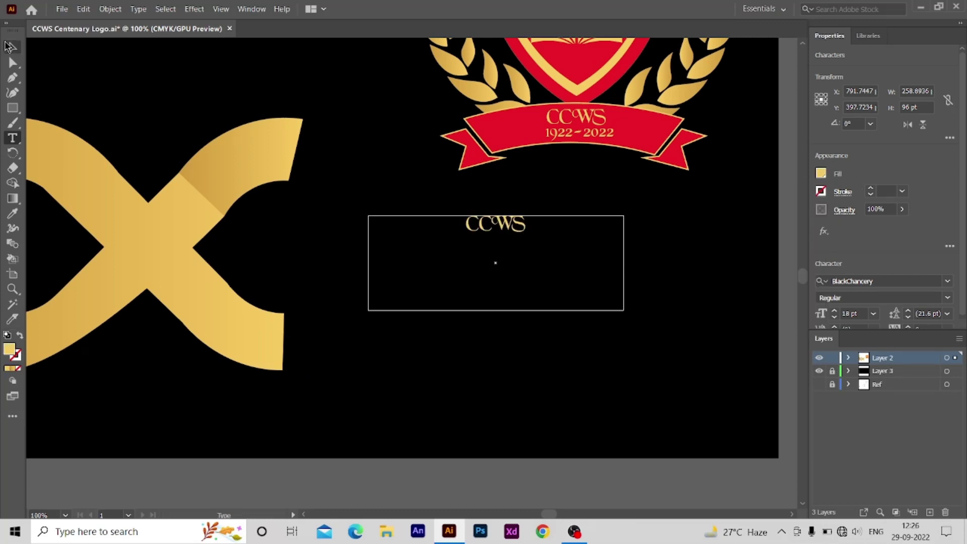
{"action": "key", "text": "Escape"}
{"action": "left_click_drag", "start_coordinate": [496, 310], "coordinate": [484, 233]}
{"action": "mouse_move", "coordinate": [624, 232]}
{"action": "left_mouse_down"}
{"action": "mouse_move", "coordinate": [450, 233]}
{"action": "mouse_move", "coordinate": [605, 275]}
{"action": "left_mouse_up"}
Step: Set CCWS to 36 pt and place it beside the infinity loop's right end
{"action": "left_click", "coordinate": [873, 314]}
{"action": "left_click", "coordinate": [887, 285]}
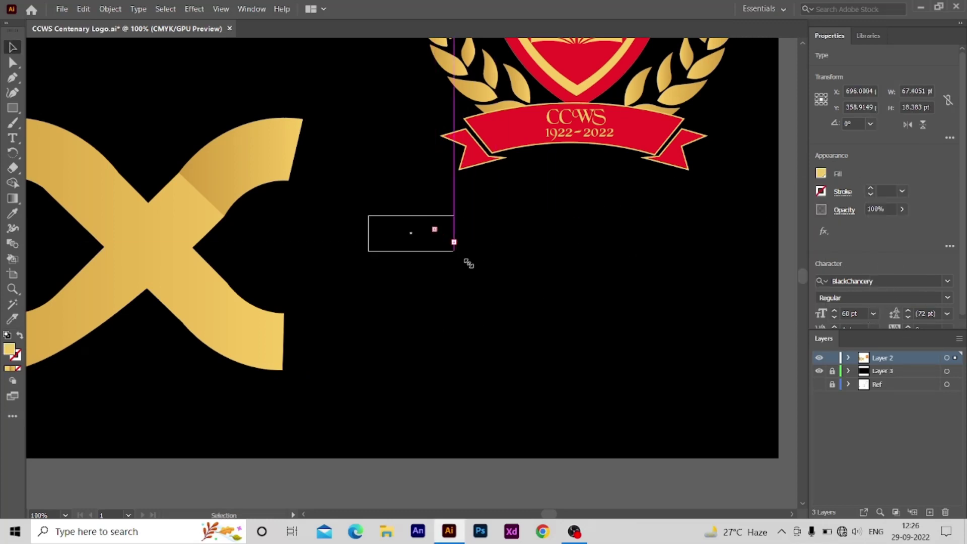
{"action": "left_click", "coordinate": [874, 313]}
{"action": "left_click", "coordinate": [889, 282]}
{"action": "scroll", "coordinate": [898, 289], "scroll_direction": "down", "scroll_amount": 3}
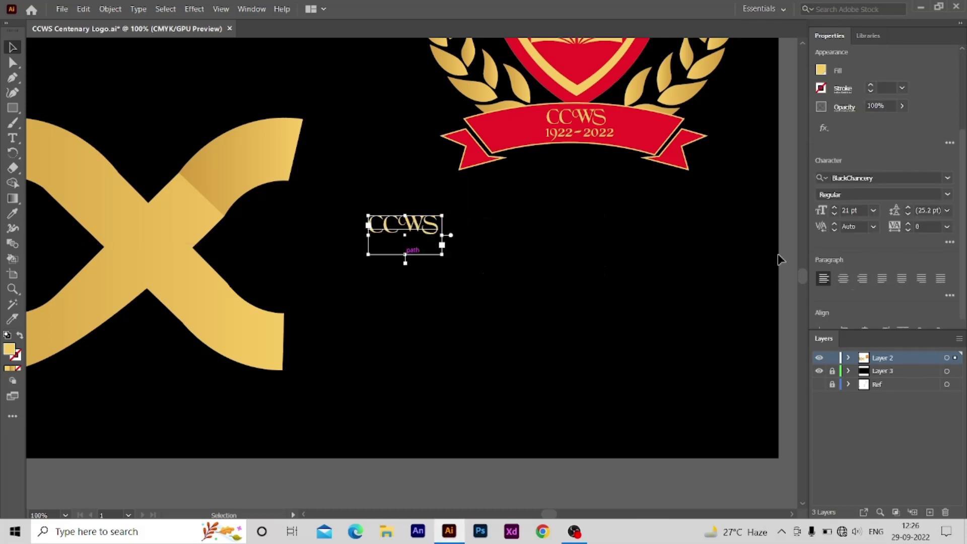
{"action": "left_click", "coordinate": [873, 210]}
{"action": "left_click", "coordinate": [887, 394]}
{"action": "mouse_move", "coordinate": [442, 254]}
{"action": "left_mouse_down"}
{"action": "mouse_move", "coordinate": [495, 254]}
{"action": "mouse_move", "coordinate": [388, 217]}
{"action": "left_mouse_up"}
Step: Duplicate the CCWS text and set the copy to 60 pt
{"action": "key", "text": "ctrl+v"}
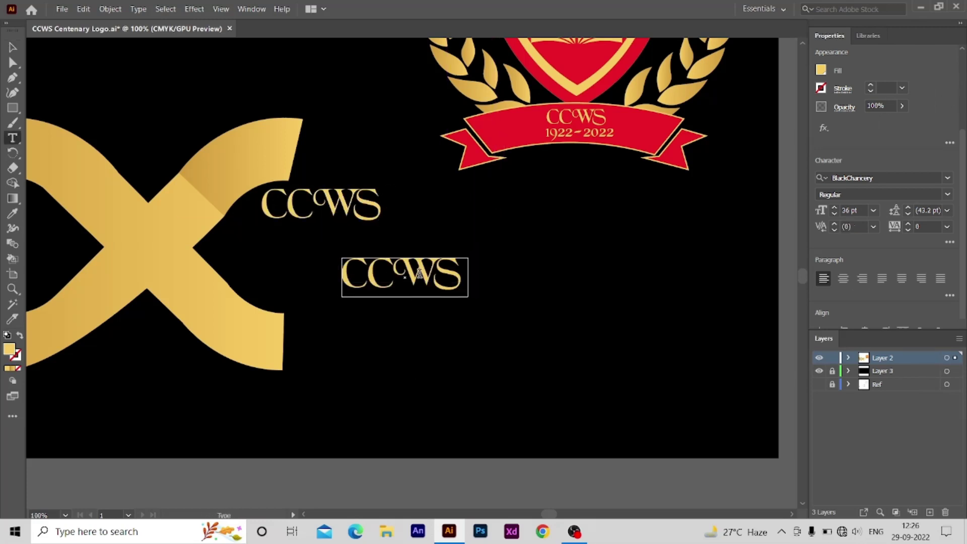
{"action": "type", "text": "tenary"}
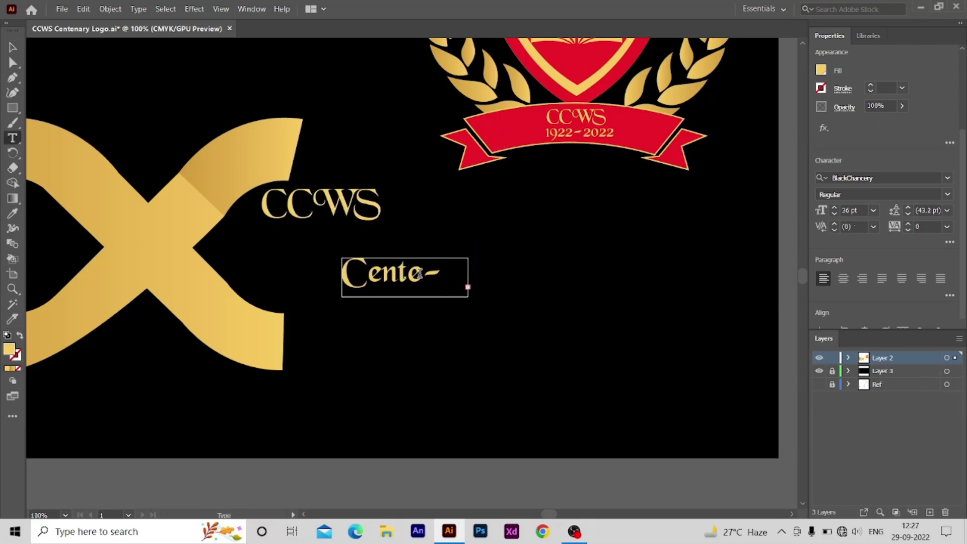
{"action": "key", "text": "Escape"}
{"action": "mouse_move", "coordinate": [468, 297]}
{"action": "left_mouse_down"}
{"action": "mouse_move", "coordinate": [554, 311]}
{"action": "mouse_move", "coordinate": [658, 285]}
{"action": "left_mouse_up"}
{"action": "left_click", "coordinate": [873, 210]}
{"action": "left_click", "coordinate": [886, 424]}
Step: Retype the copy as 'CENTENARY' and place it under CCWS beside the loop
{"action": "double_click", "coordinate": [537, 280]}
{"action": "key", "text": "ctrl+a"}
{"action": "key", "text": "BackSpace"}
{"action": "type", "text": "CENTENARY"}
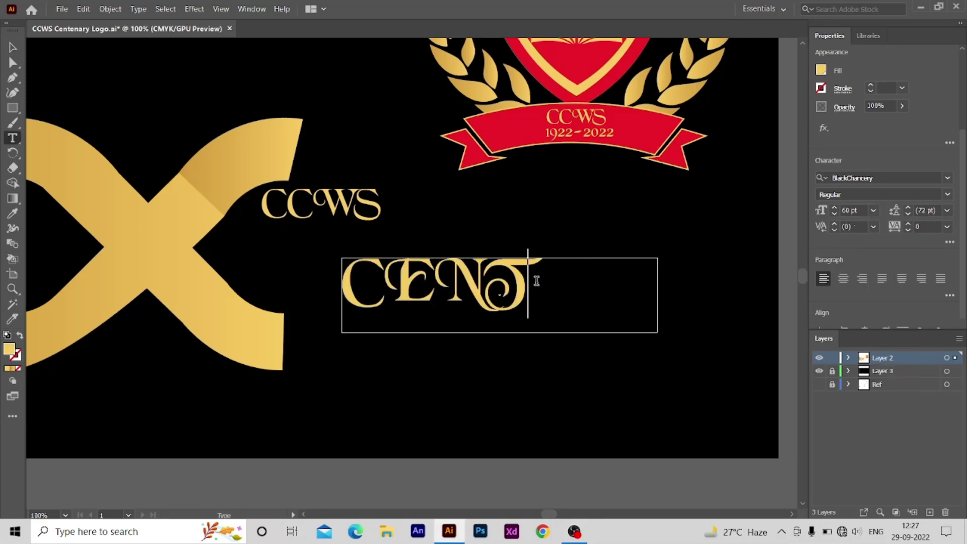
{"action": "key", "text": "Escape"}
{"action": "left_click_drag", "start_coordinate": [658, 332], "coordinate": [784, 360]}
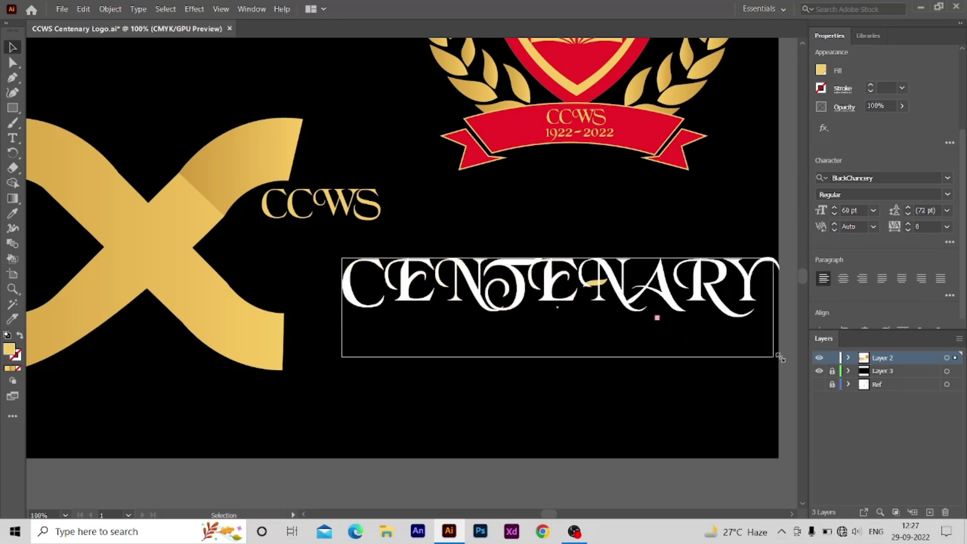
{"action": "left_click_drag", "start_coordinate": [704, 301], "coordinate": [615, 281]}
Step: Move CCWS to sit just above CENTENARY, then zoom out to the artboard
{"action": "left_click", "coordinate": [632, 382]}
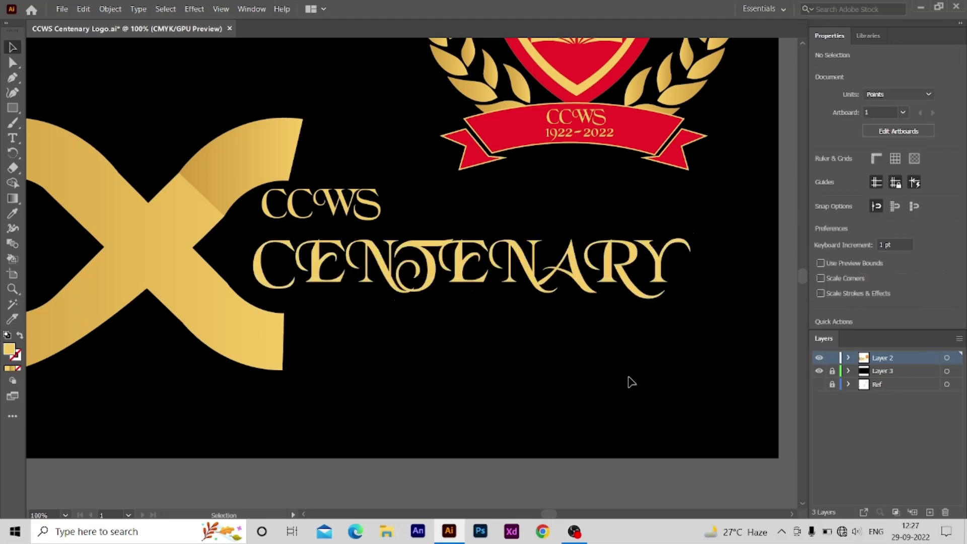
{"action": "left_click", "coordinate": [635, 297]}
{"action": "left_click", "coordinate": [373, 207], "text": "shift"}
{"action": "left_click", "coordinate": [373, 161]}
{"action": "left_click_drag", "start_coordinate": [373, 207], "coordinate": [355, 248]}
{"action": "left_click", "coordinate": [442, 221]}
{"action": "key", "text": "ctrl+minus"}
{"action": "key", "text": "ctrl+minus"}
{"action": "key", "text": "ctrl+minus"}
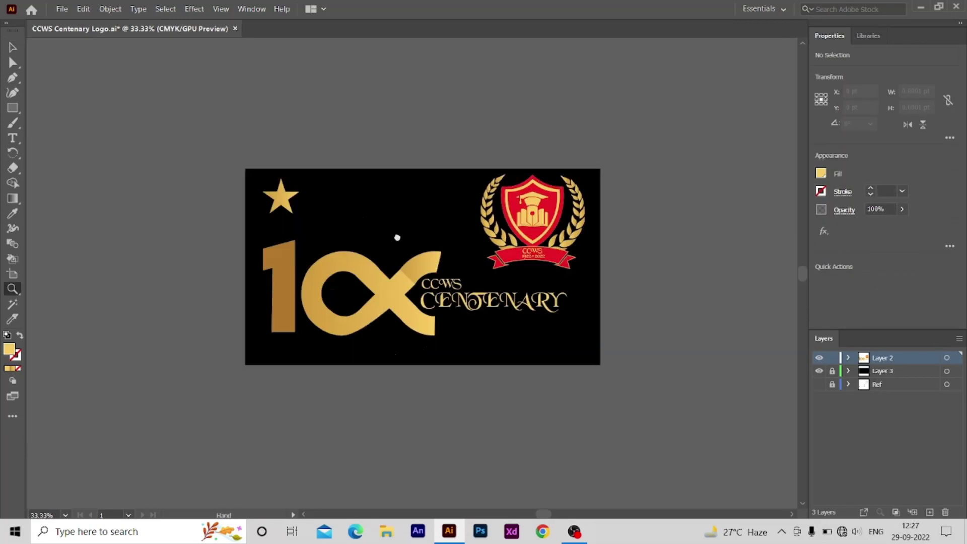
Step: Shrink the gold star and move it toward the loop
{"action": "key", "text": "ctrl+plus"}
{"action": "left_click", "coordinate": [346, 263]}
{"action": "left_click_drag", "start_coordinate": [359, 274], "coordinate": [345, 258]}
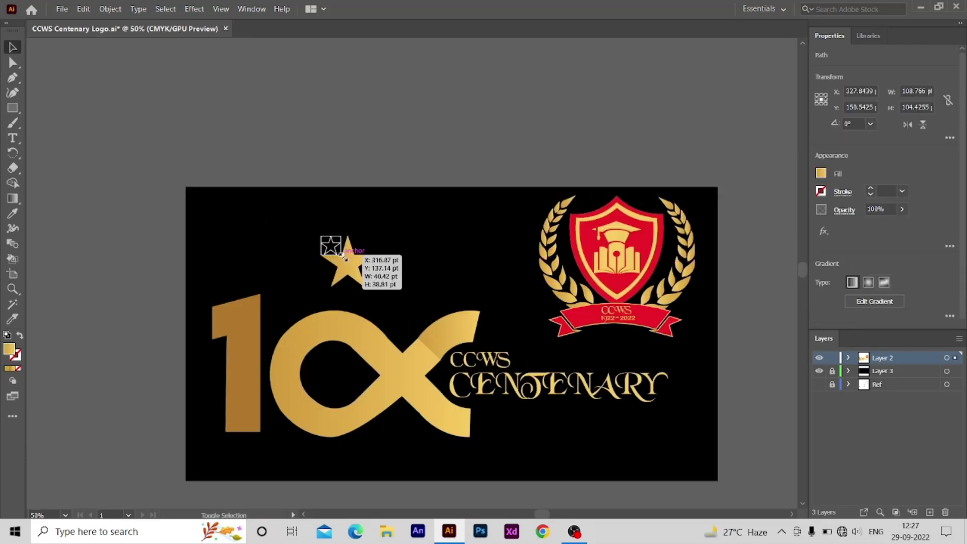
{"action": "key", "text": "ctrl+plus"}
{"action": "key", "text": "ctrl+plus"}
{"action": "key", "text": "ctrl+plus"}
{"action": "left_click_drag", "start_coordinate": [217, 103], "coordinate": [497, 283]}
{"action": "mouse_move", "coordinate": [529, 313]}
{"action": "left_mouse_down"}
{"action": "mouse_move", "coordinate": [407, 269]}
{"action": "mouse_move", "coordinate": [457, 325]}
{"action": "left_mouse_up"}
Step: Add star copies up the swoosh to form a trail of four stars
{"action": "left_click_drag", "start_coordinate": [487, 355], "coordinate": [475, 342]}
{"action": "left_click_drag", "start_coordinate": [512, 294], "coordinate": [545, 287]}
{"action": "left_click_drag", "start_coordinate": [473, 338], "coordinate": [495, 325]}
{"action": "mouse_move", "coordinate": [496, 325]}
{"action": "left_mouse_down", "text": "alt"}
{"action": "mouse_move", "coordinate": [416, 279]}
{"action": "mouse_move", "coordinate": [454, 366]}
{"action": "left_mouse_up", "text": "alt"}
{"action": "mouse_move", "coordinate": [413, 277]}
{"action": "left_mouse_down"}
{"action": "mouse_move", "coordinate": [419, 384]}
{"action": "mouse_move", "coordinate": [557, 283]}
{"action": "left_mouse_up"}
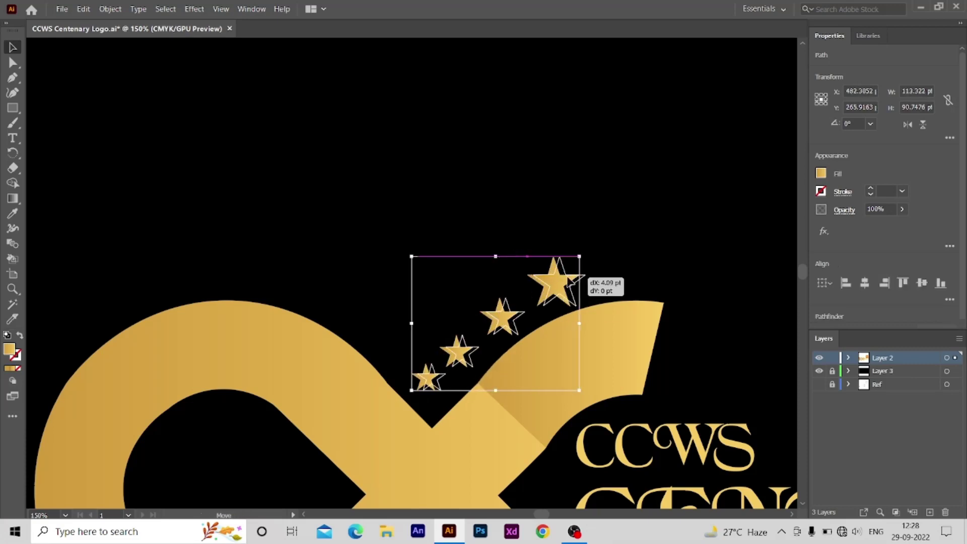
{"action": "left_click", "coordinate": [524, 212]}
Step: Copy the four-star trail, flip it, and place it below the infinity loop
{"action": "key", "text": "z"}
{"action": "left_click", "coordinate": [426, 293], "text": "alt"}
{"action": "left_click", "coordinate": [426, 293], "text": "alt"}
{"action": "key", "text": "v"}
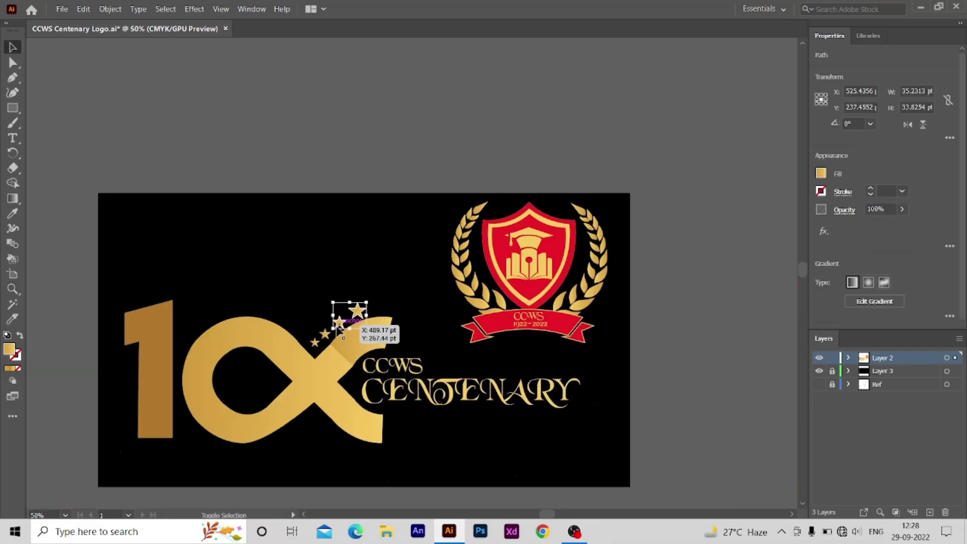
{"action": "left_click_drag", "start_coordinate": [398, 297], "coordinate": [315, 343]}
{"action": "key", "text": "ctrl+c"}
{"action": "key", "text": "ctrl+v"}
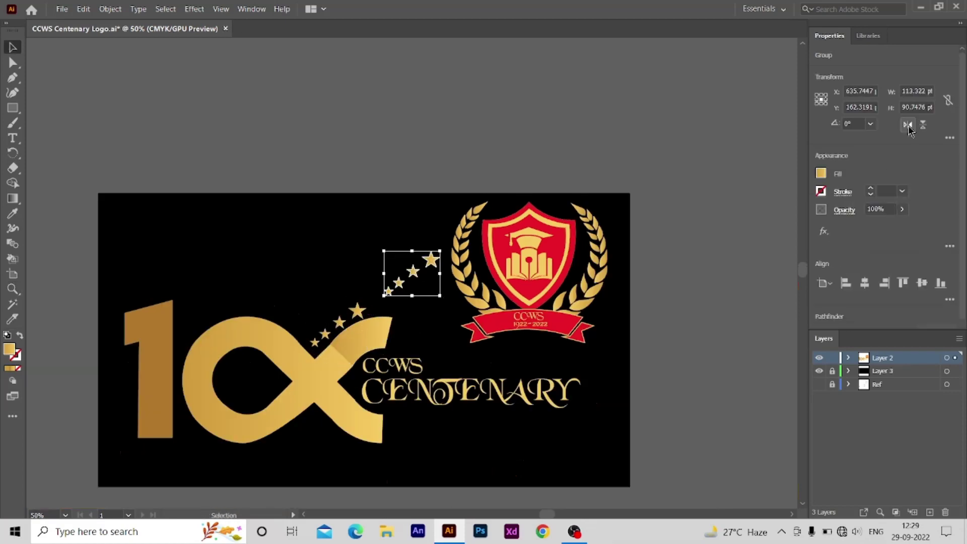
{"action": "left_click_drag", "start_coordinate": [315, 430], "coordinate": [287, 443]}
{"action": "left_click", "coordinate": [358, 139]}
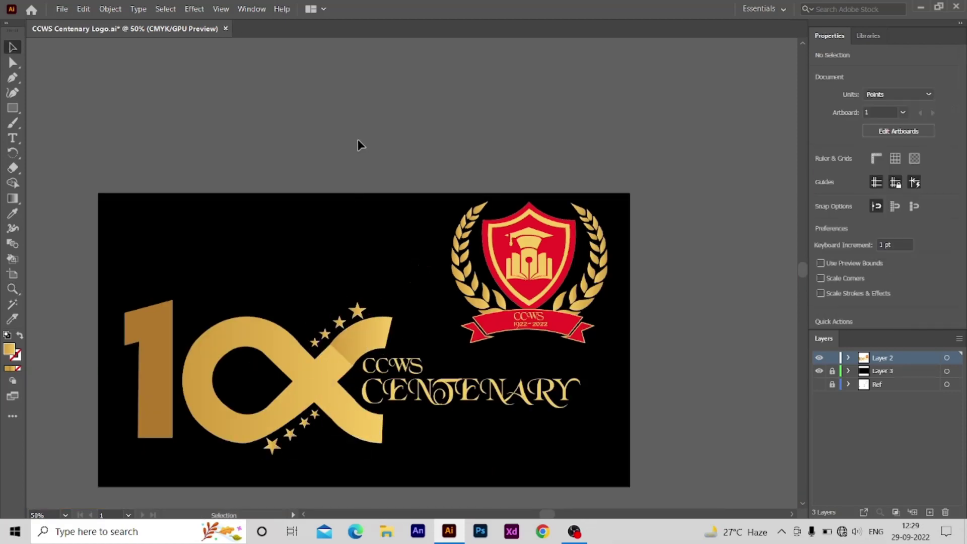
{"action": "left_click_drag", "start_coordinate": [347, 165], "coordinate": [407, 125]}
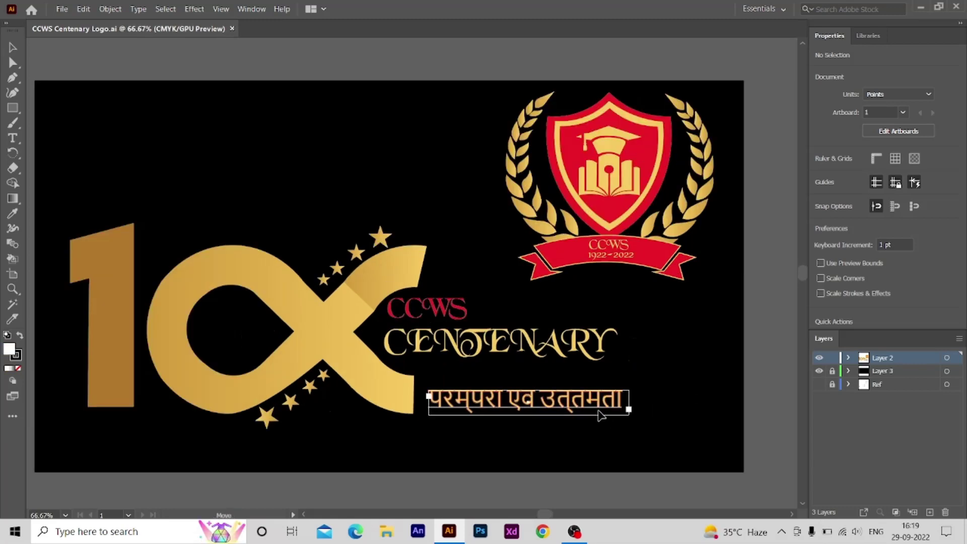
Step: Add a gold 'Learning today, Leading Tomorrow' text box under CENTENARY
{"action": "left_click_drag", "start_coordinate": [601, 416], "coordinate": [601, 455]}
{"action": "key", "text": "t"}
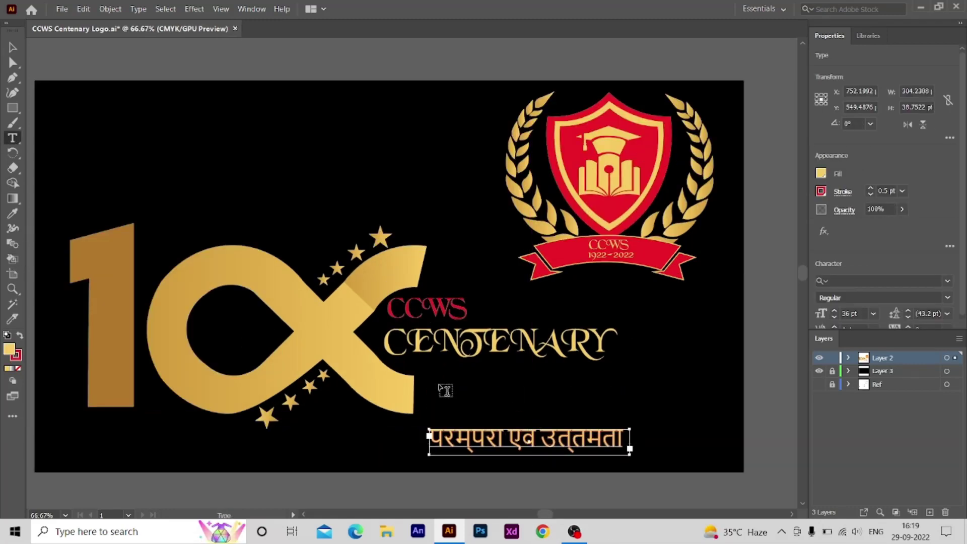
{"action": "left_click_drag", "start_coordinate": [434, 382], "coordinate": [663, 411]}
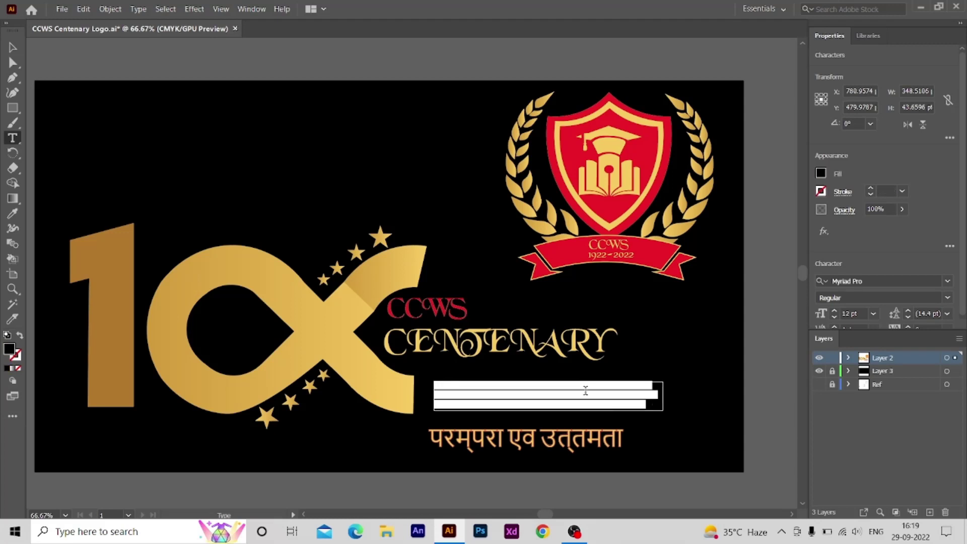
{"action": "key", "text": "BackSpace"}
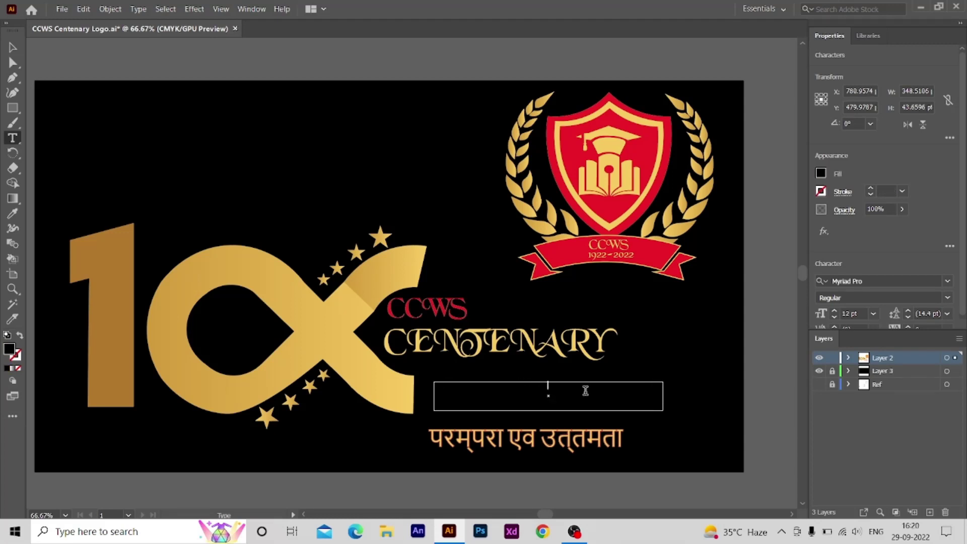
{"action": "left_click", "coordinate": [821, 174]}
{"action": "left_click", "coordinate": [701, 218]}
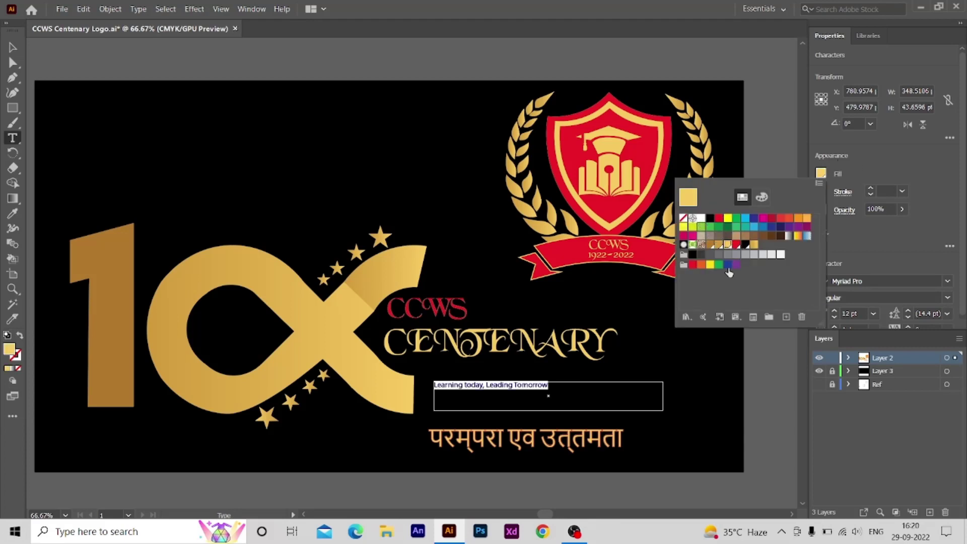
{"action": "key", "text": "Escape"}
{"action": "key", "text": "Escape"}
{"action": "left_click", "coordinate": [568, 412]}
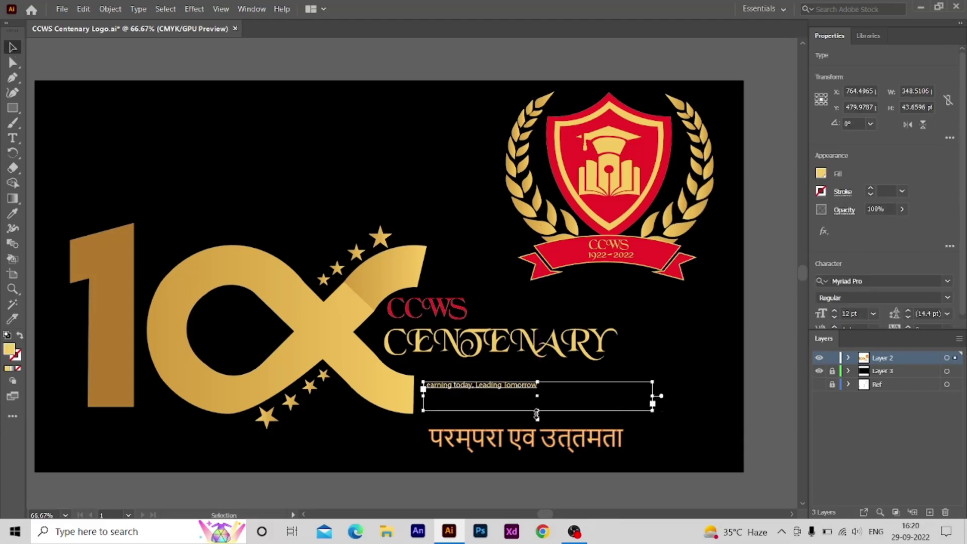
Step: Set the tagline to 24 pt and fit it under CENTENARY
{"action": "left_click_drag", "start_coordinate": [542, 392], "coordinate": [536, 397]}
{"action": "left_click", "coordinate": [874, 313]}
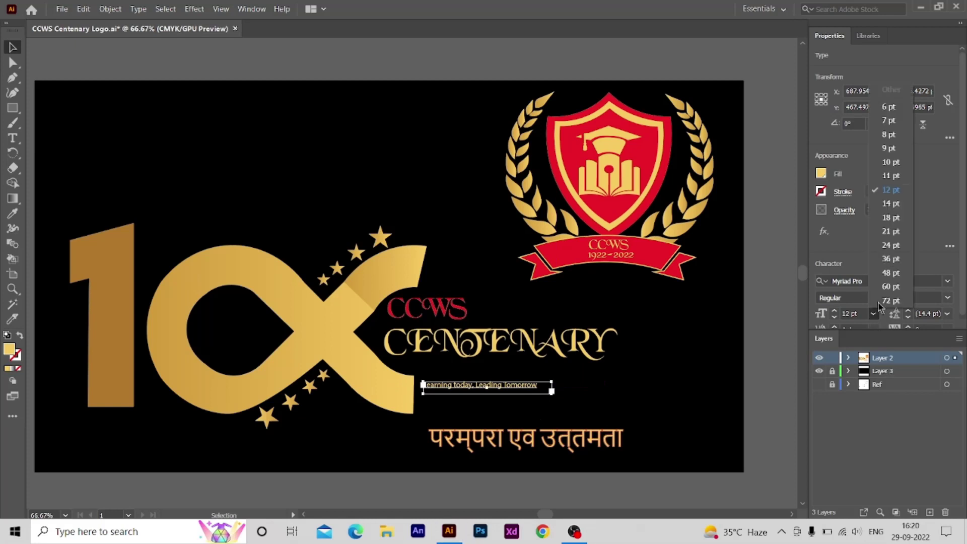
{"action": "left_click", "coordinate": [890, 258]}
{"action": "left_click_drag", "start_coordinate": [554, 392], "coordinate": [777, 399]}
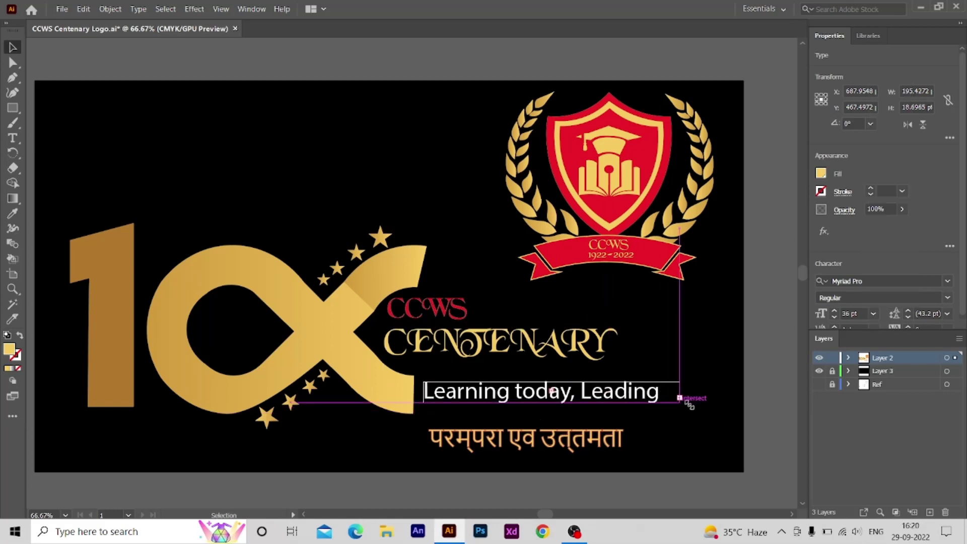
{"action": "left_click", "coordinate": [874, 314]}
{"action": "left_click", "coordinate": [890, 239]}
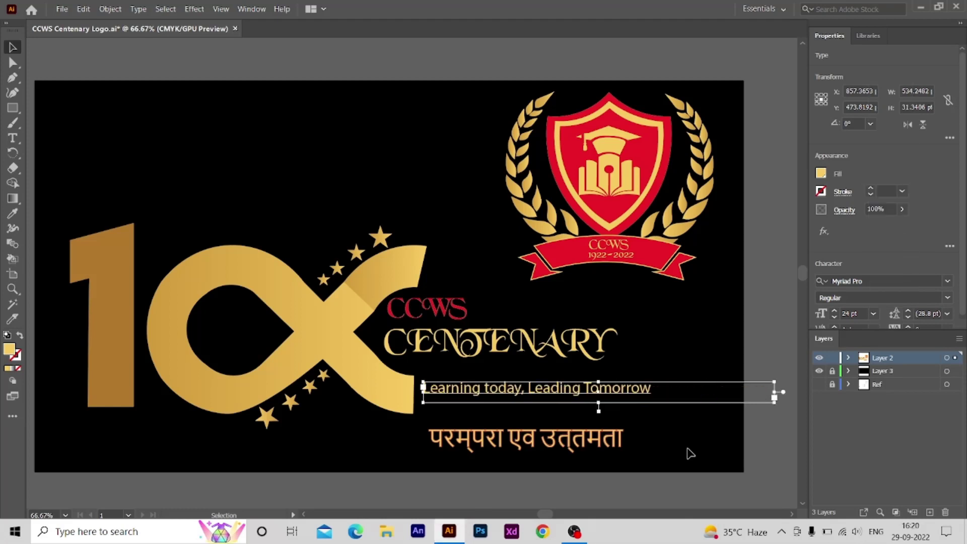
Step: Shrink the Hindi tagline to 18 pt and centre it under the English line
{"action": "left_click_drag", "start_coordinate": [622, 451], "coordinate": [615, 423]}
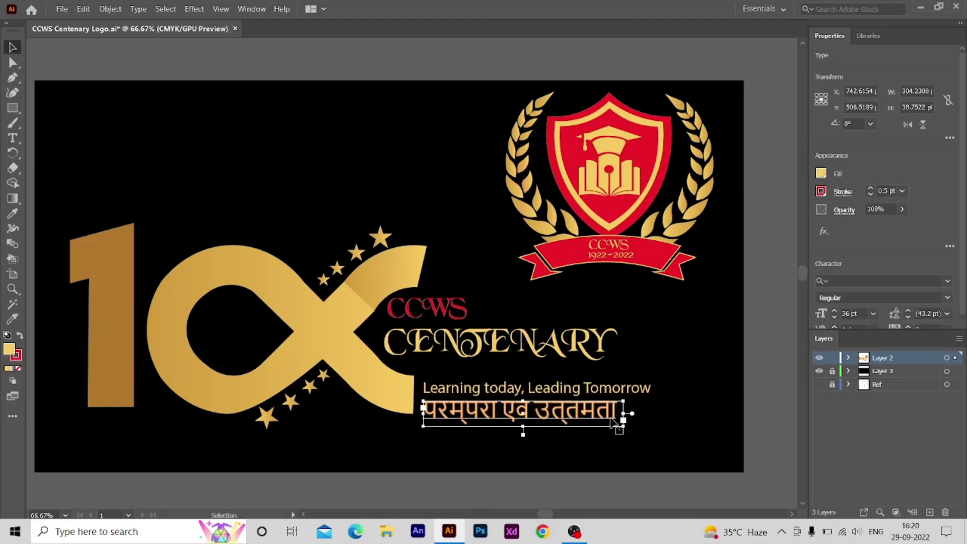
{"action": "left_click", "coordinate": [874, 313]}
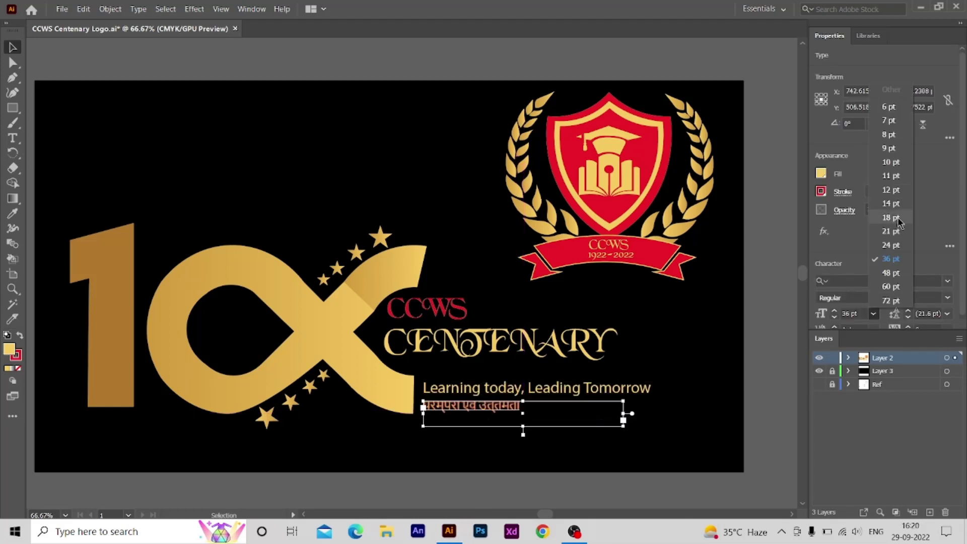
{"action": "left_click", "coordinate": [890, 217]}
{"action": "left_click_drag", "start_coordinate": [496, 407], "coordinate": [560, 407]}
{"action": "left_click", "coordinate": [593, 461]}
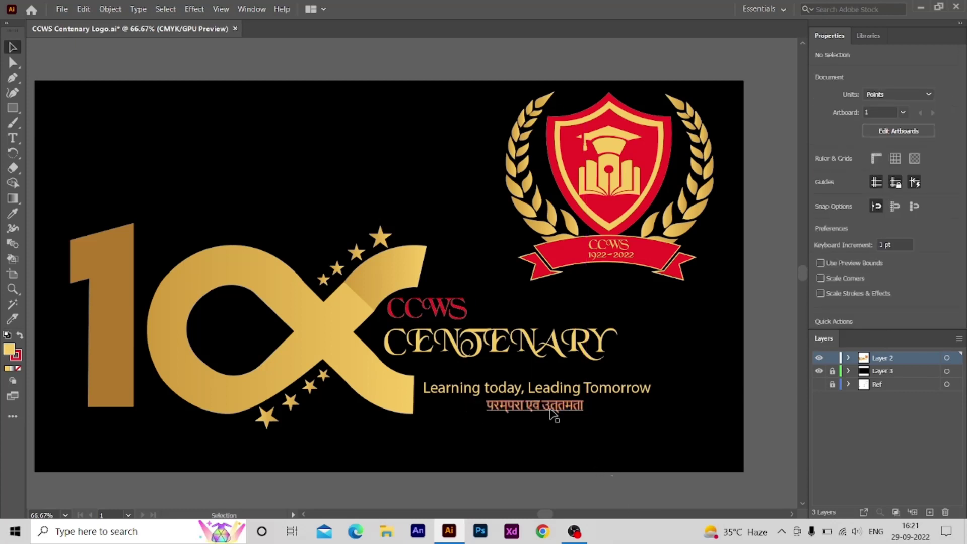